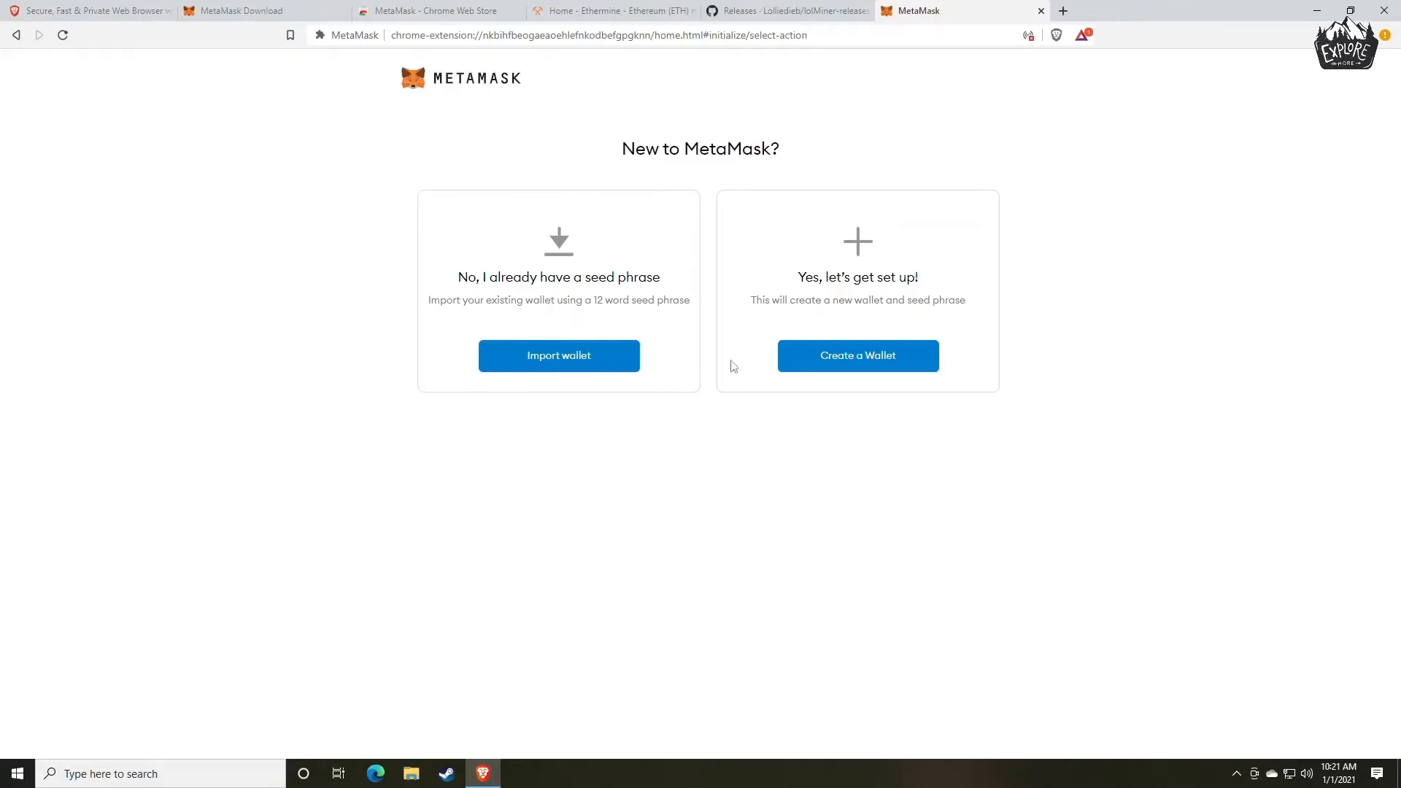
# Choose to create a new wallet and agree to share anonymized usage data with MetaMask.
pyautogui.click(851, 367)
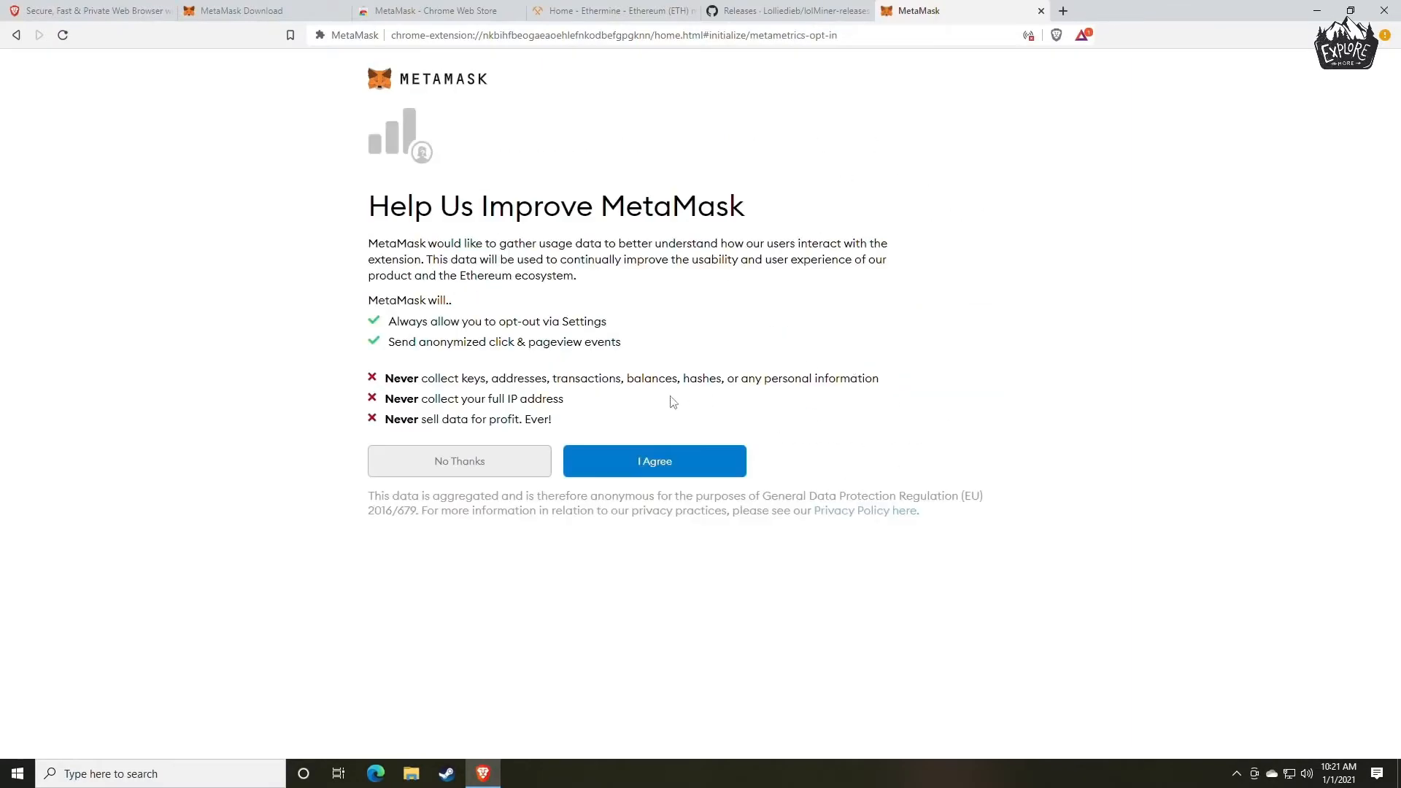
pyautogui.click(660, 469)
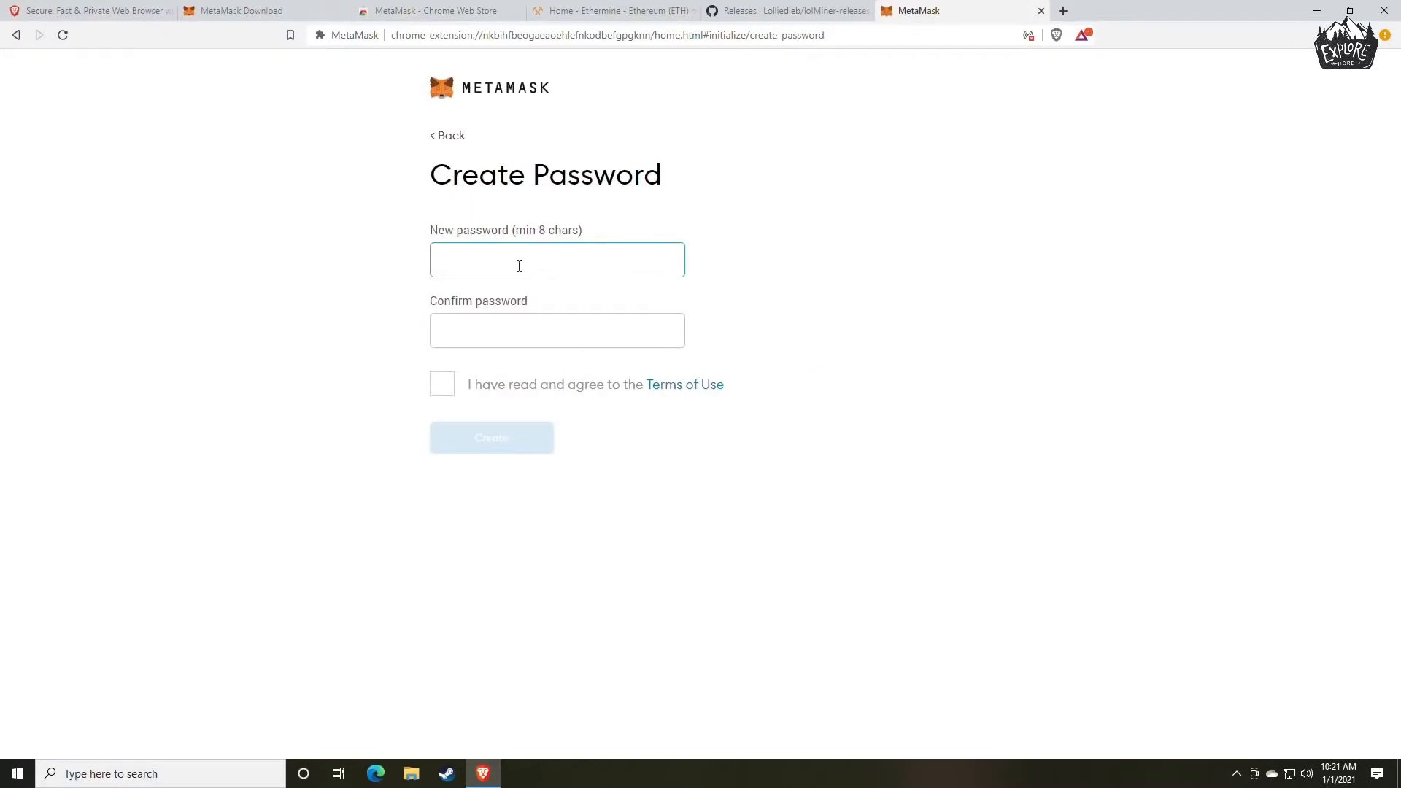
# Enter and confirm the new wallet password, and accept the Terms of Use.
pyautogui.write('••••••••••')
pyautogui.press('Tab')
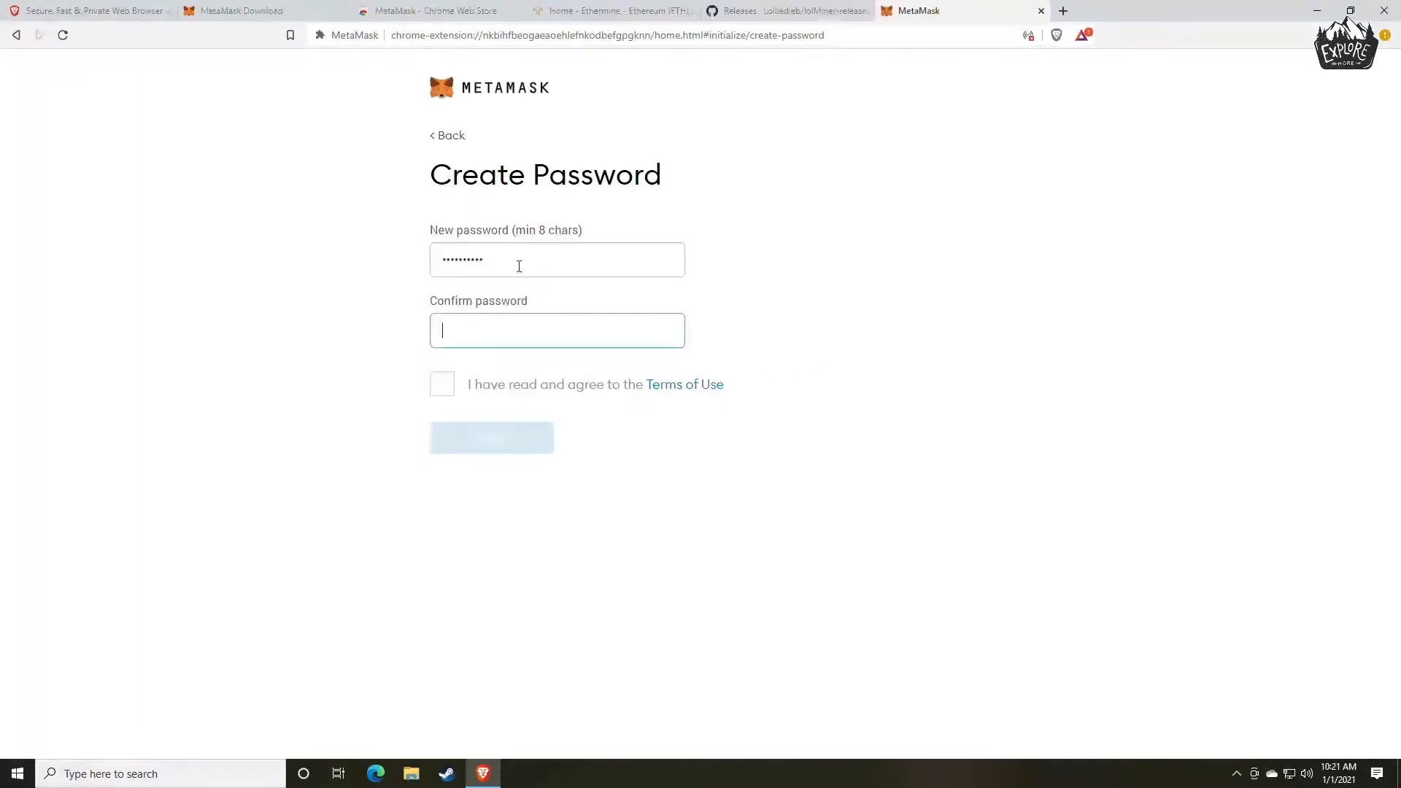
pyautogui.write('••••••••••')
pyautogui.click(447, 389)
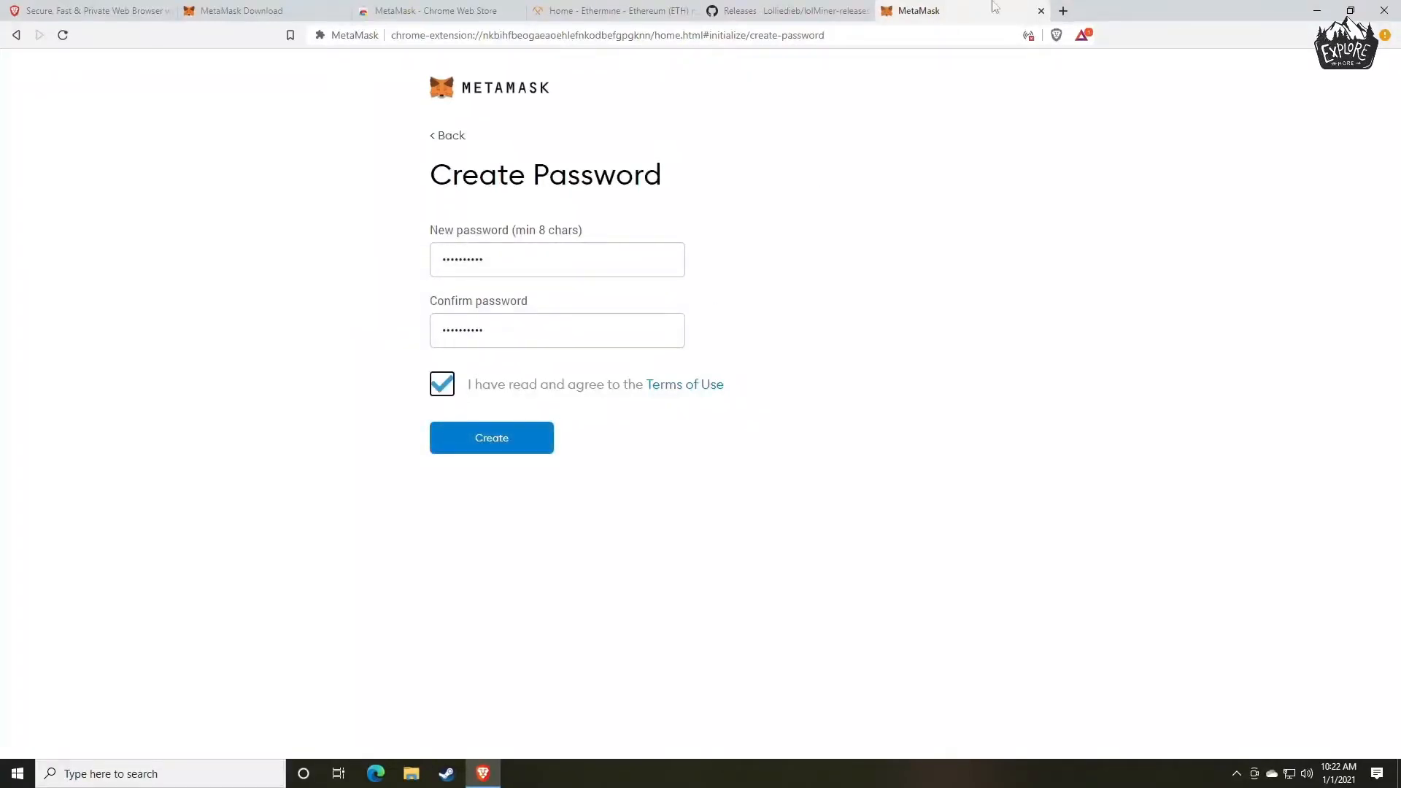
# Open random.org in a new browser tab and go to its Password Generator.
pyautogui.click(1064, 10)
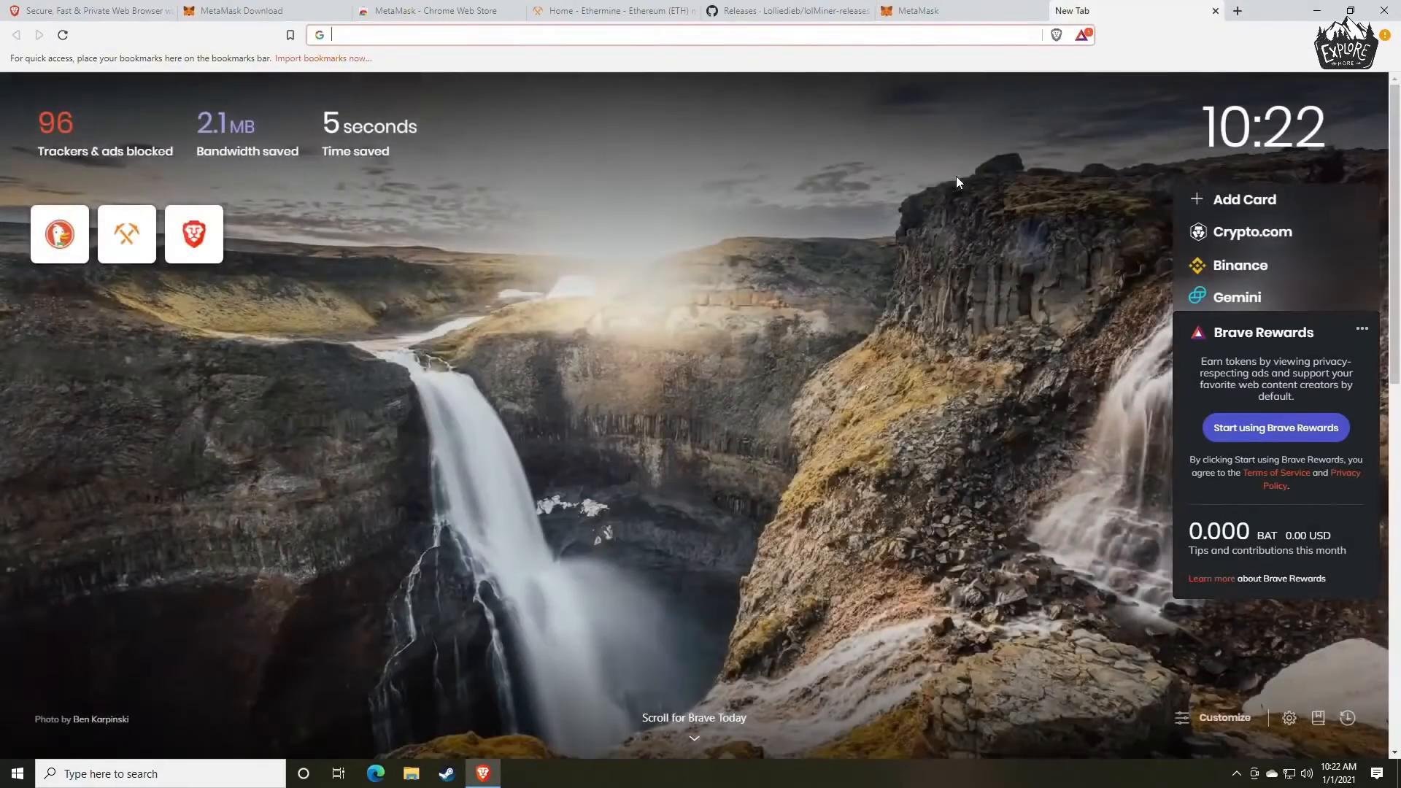
pyautogui.write('random.')
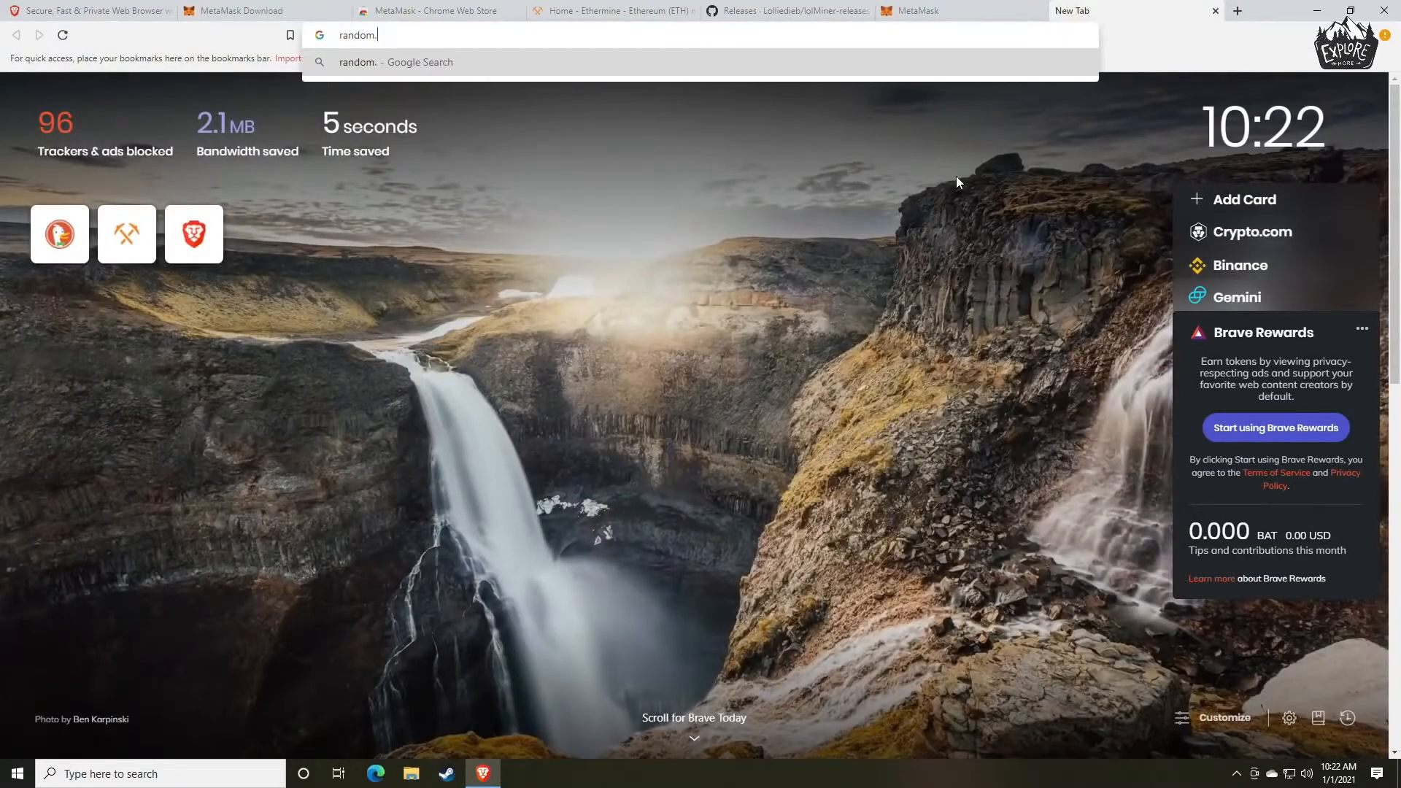
pyautogui.write('org')
pyautogui.press('Return')
pyautogui.scroll(-7, 639, 400)
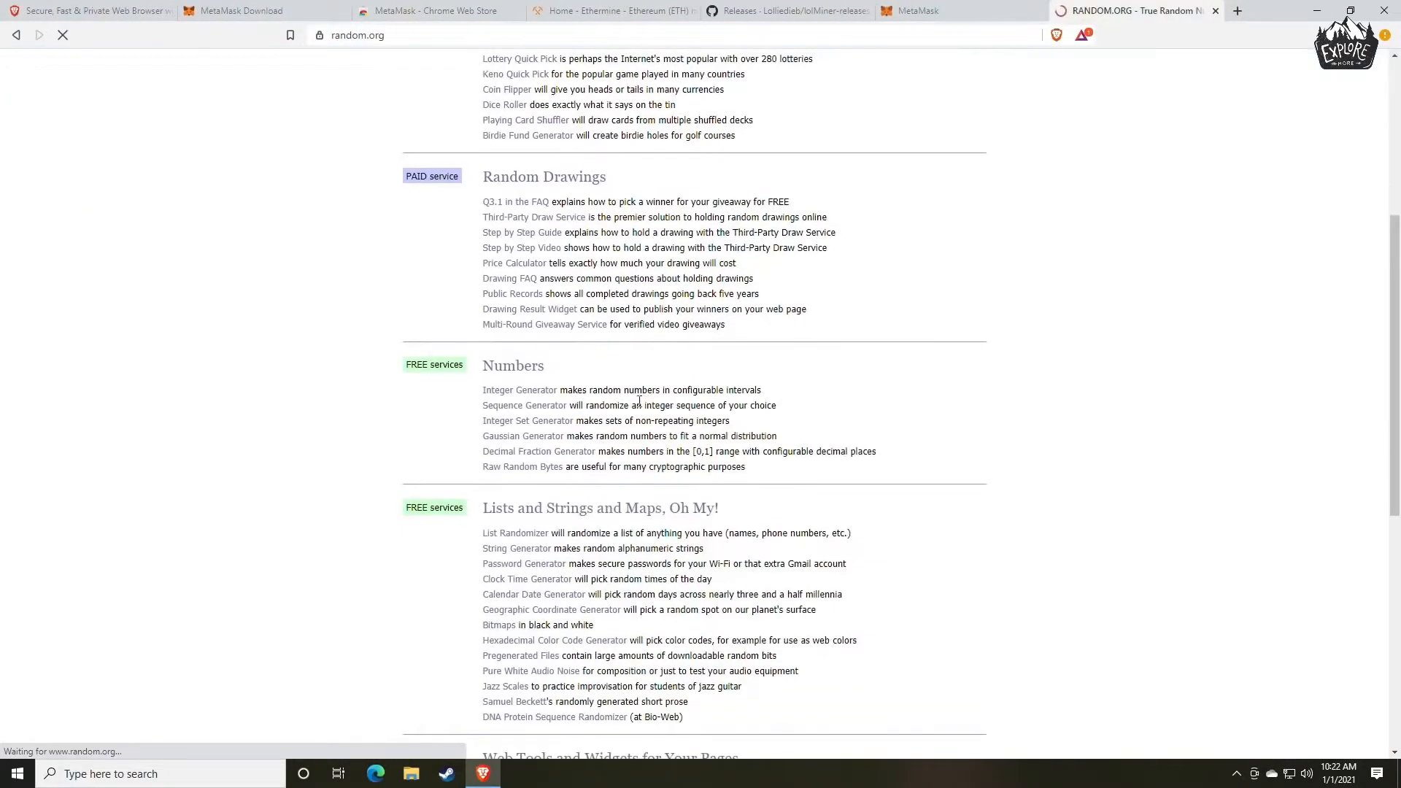
pyautogui.scroll(-2, 639, 401)
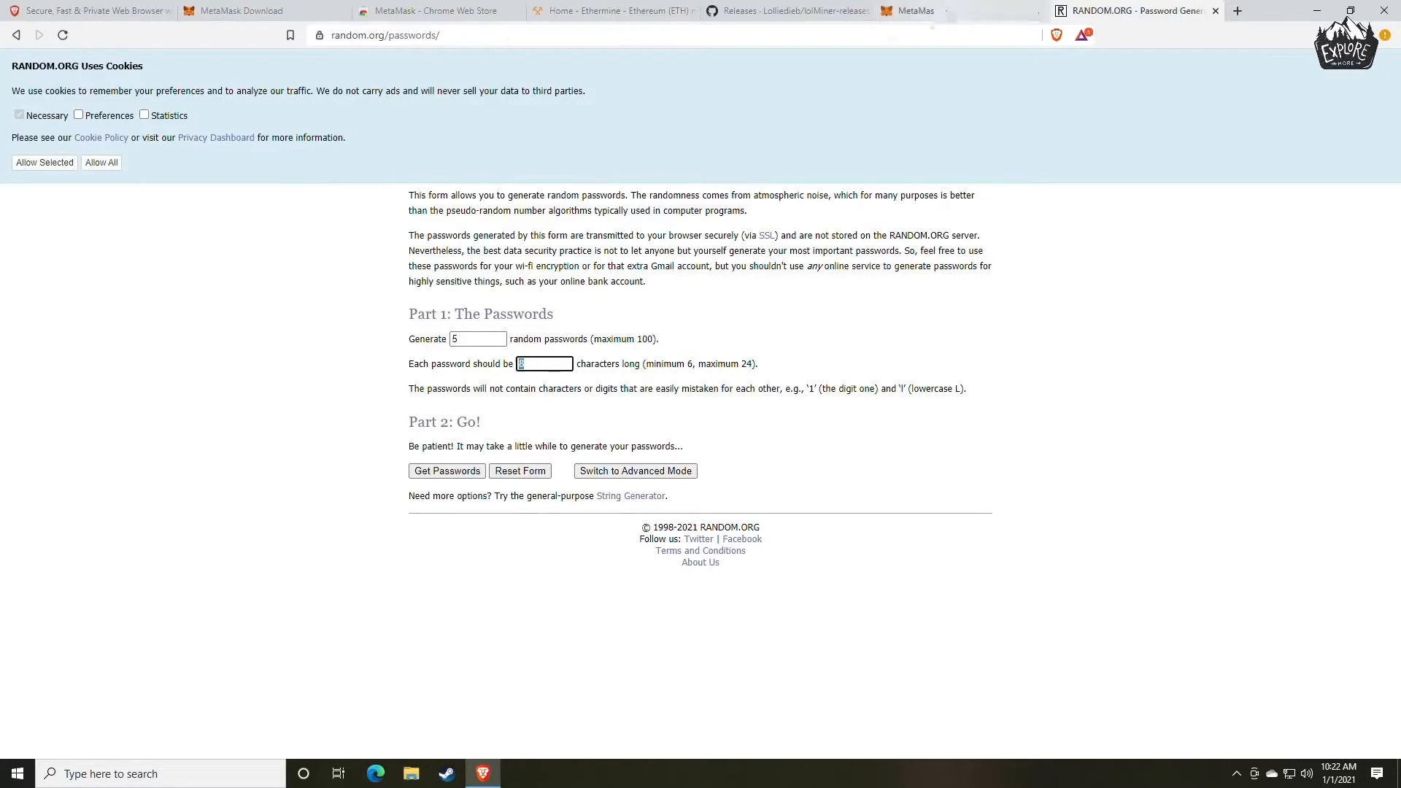
# Generate a set of random passwords, select the first one, and close the generator's tab.
pyautogui.click(446, 473)
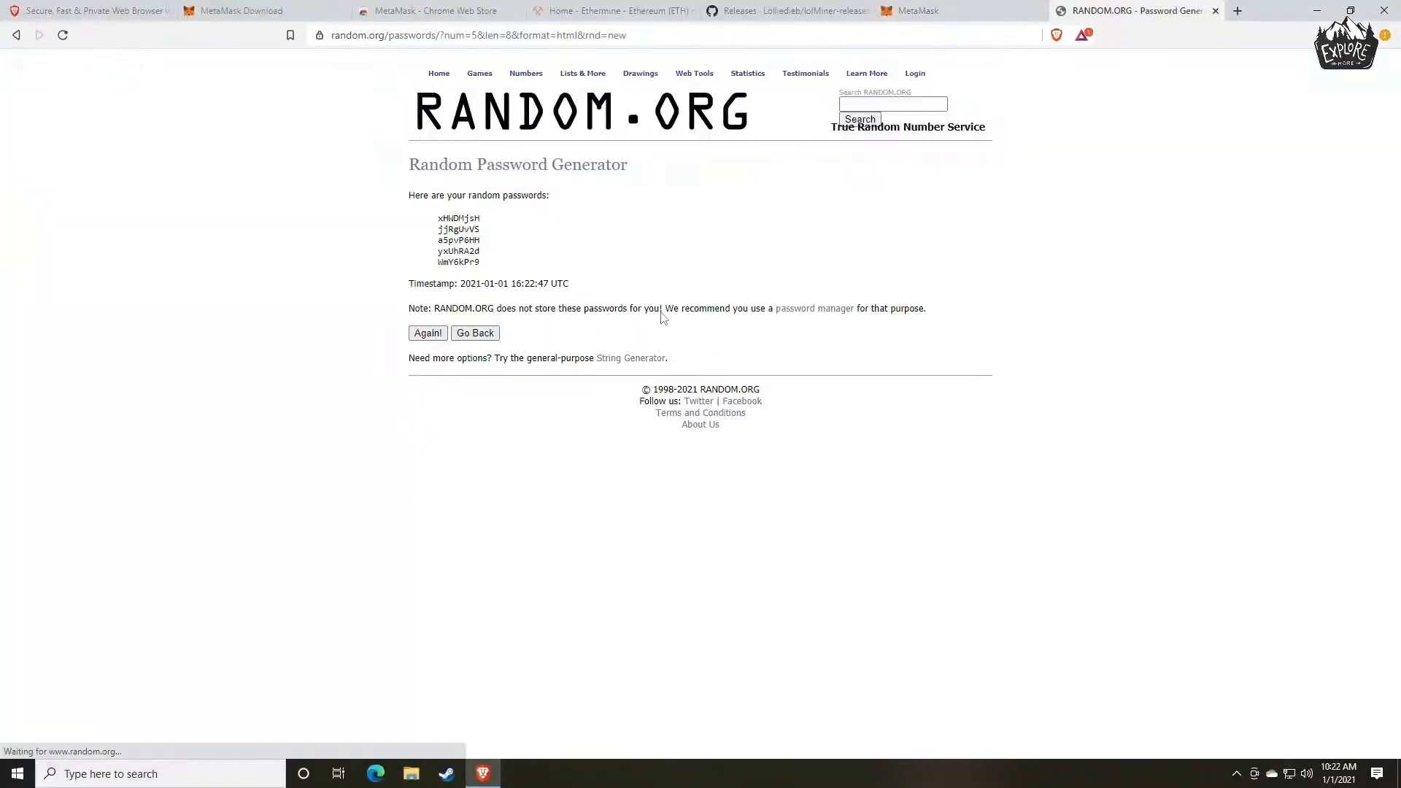
pyautogui.doubleClick(464, 218)
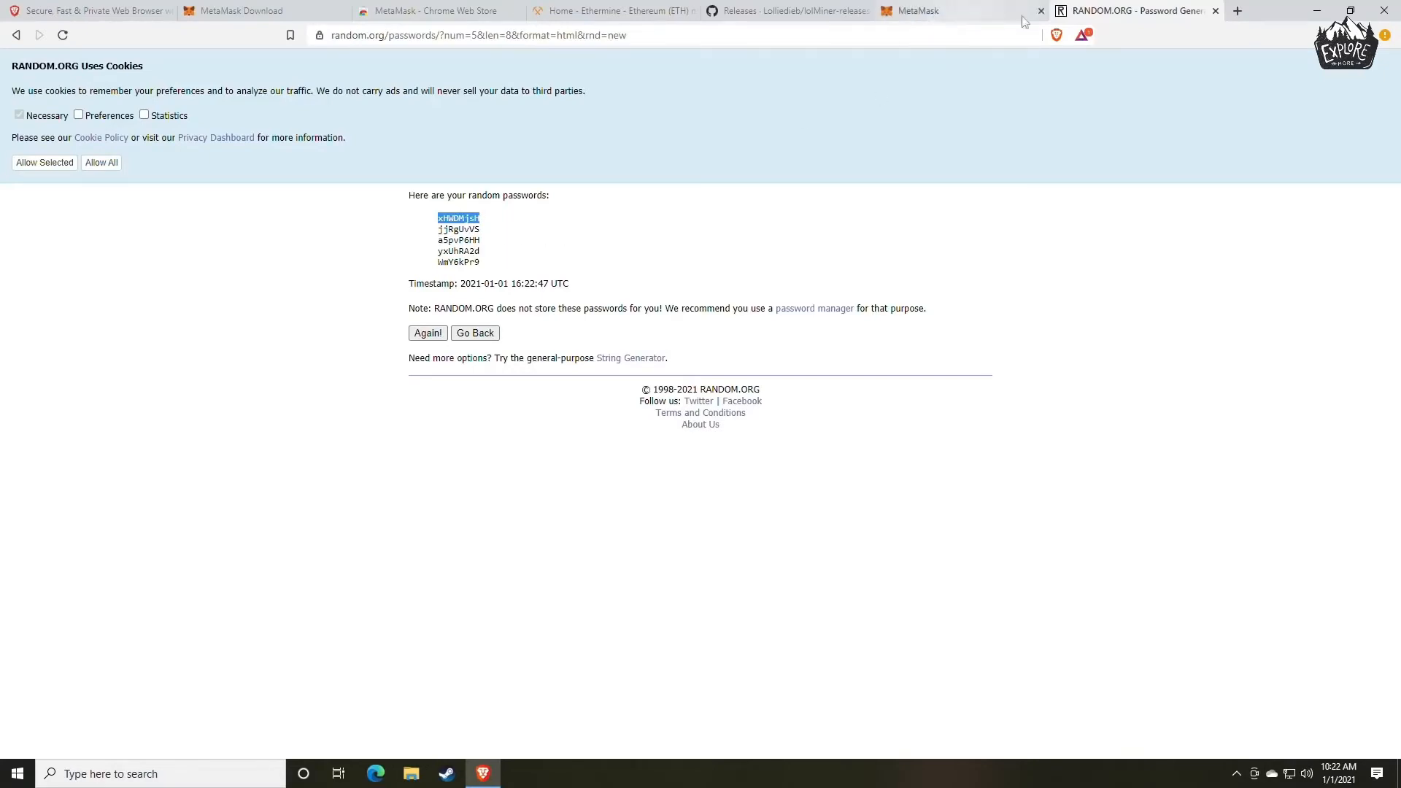
pyautogui.click(1216, 11)
# Create the wallet and reveal its secret backup phrase.
pyautogui.click(502, 441)
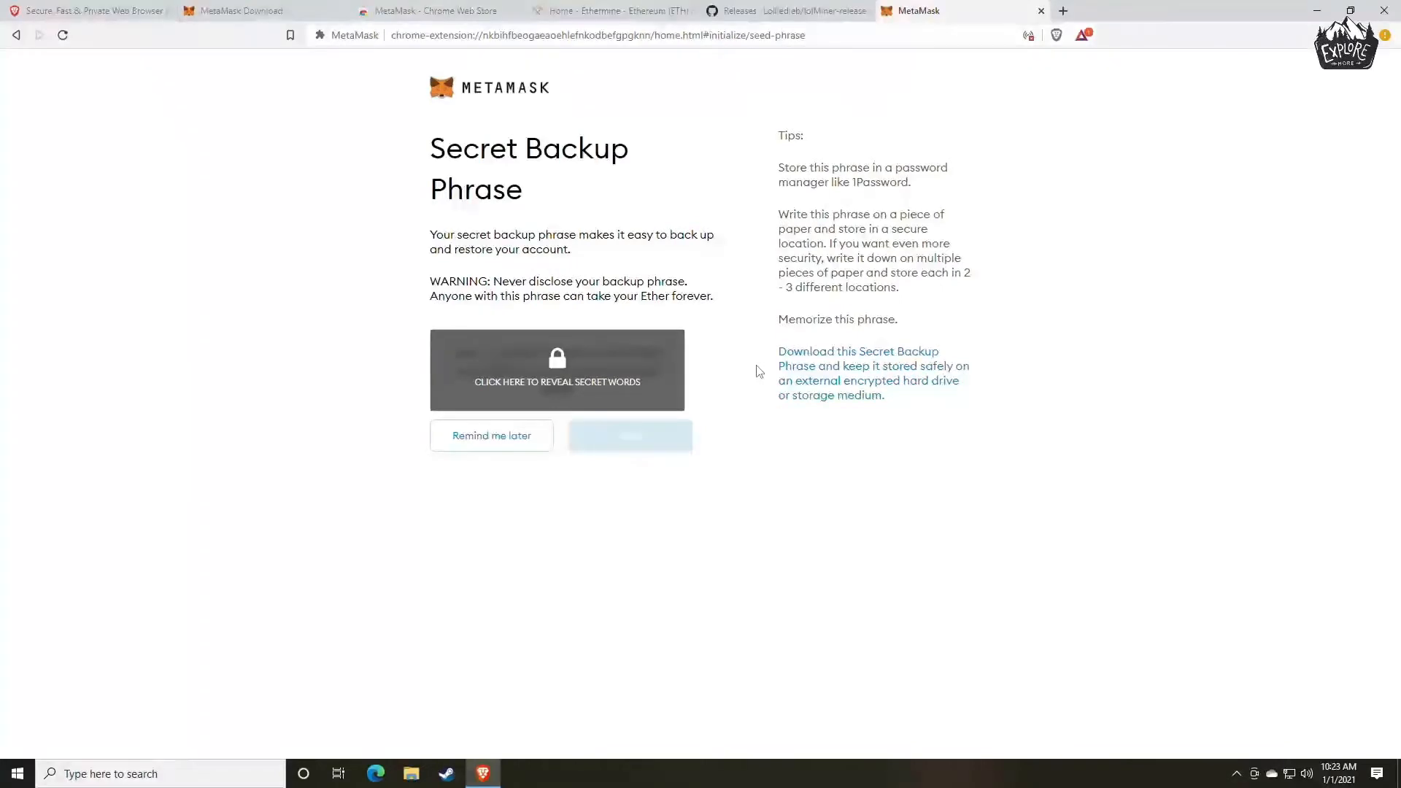
pyautogui.click(598, 385)
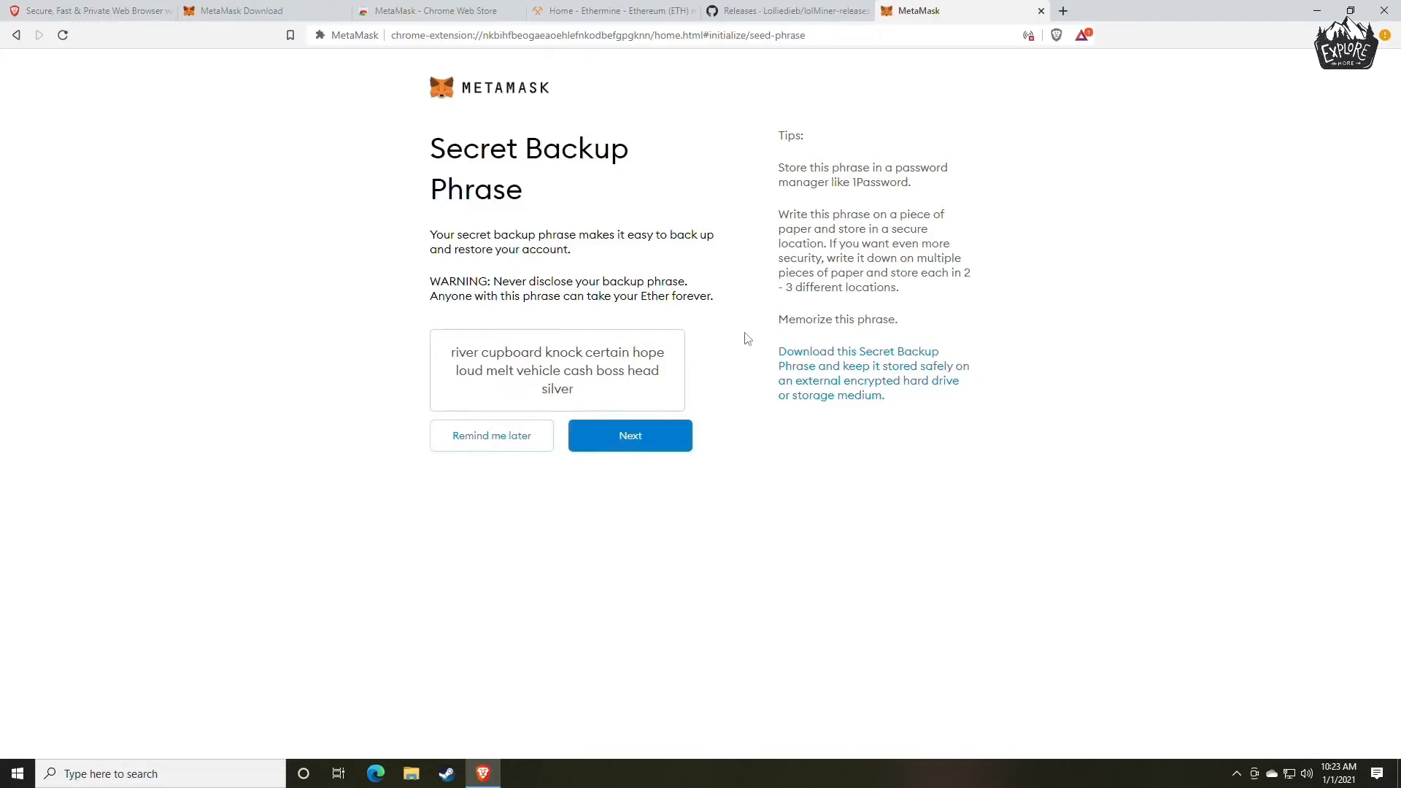
# Copy the whole secret backup phrase and paste it into a new Notepad document.
pyautogui.moveTo(582, 396); pyautogui.dragTo(443, 365)
pyautogui.hotkey('ctrl', 'c')
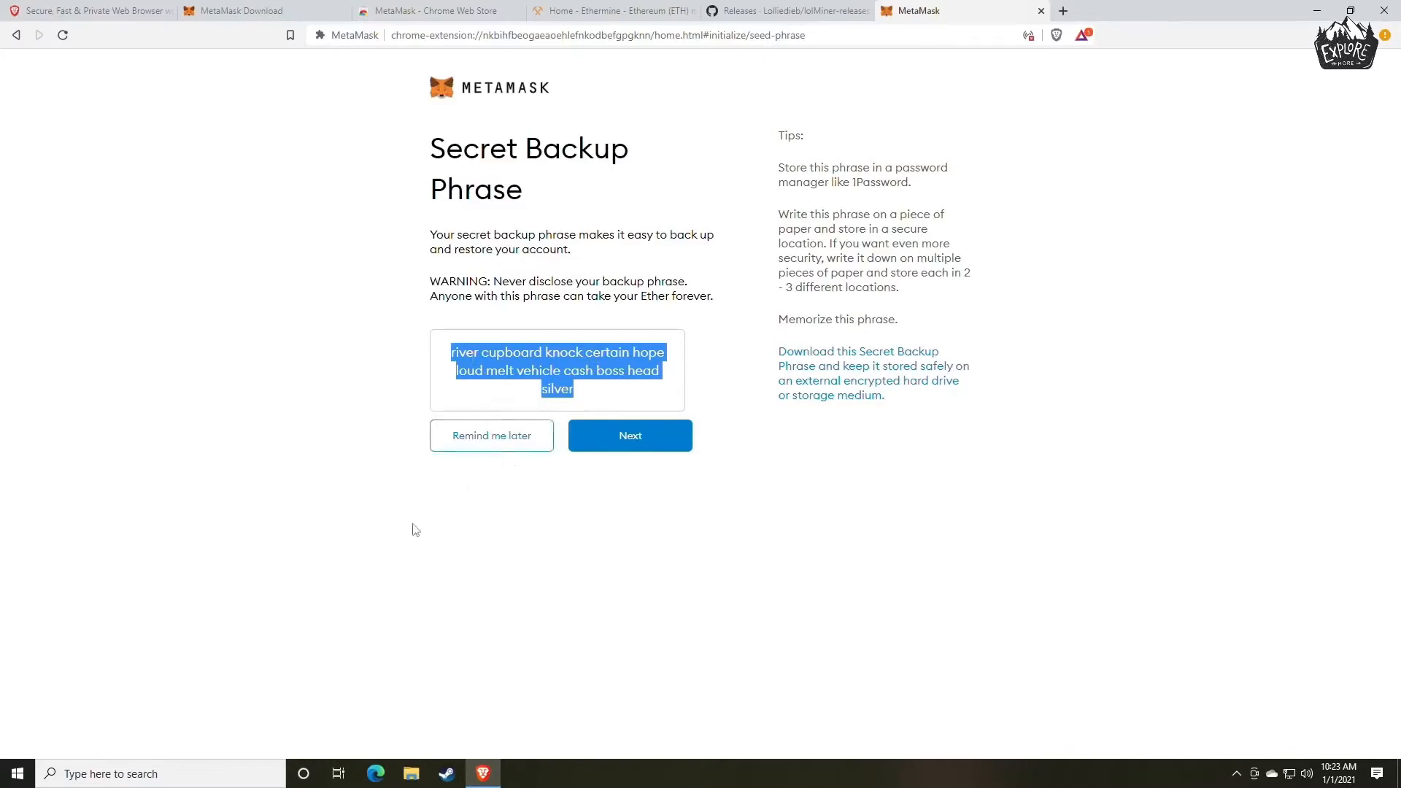
pyautogui.press('super')
pyautogui.write('note')
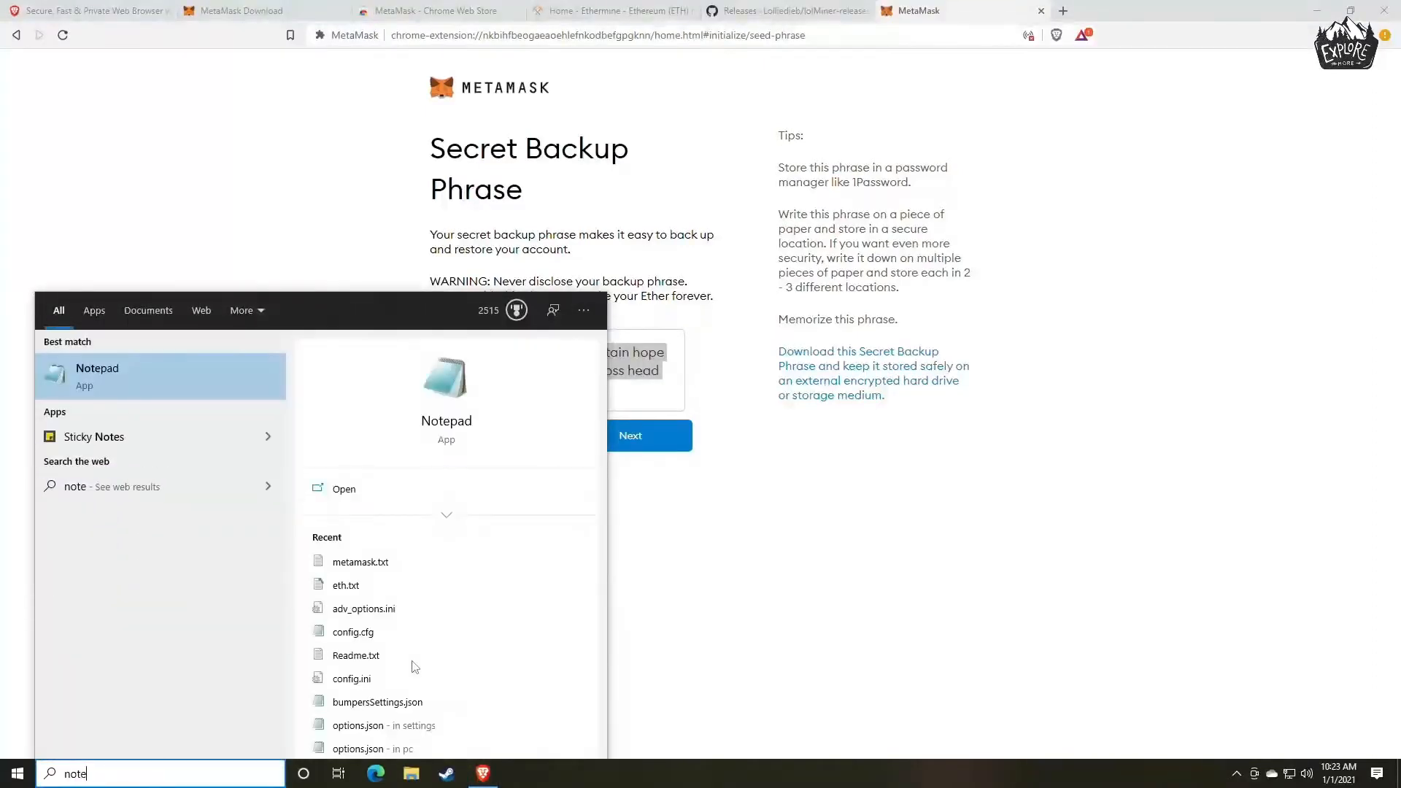
pyautogui.press('Return')
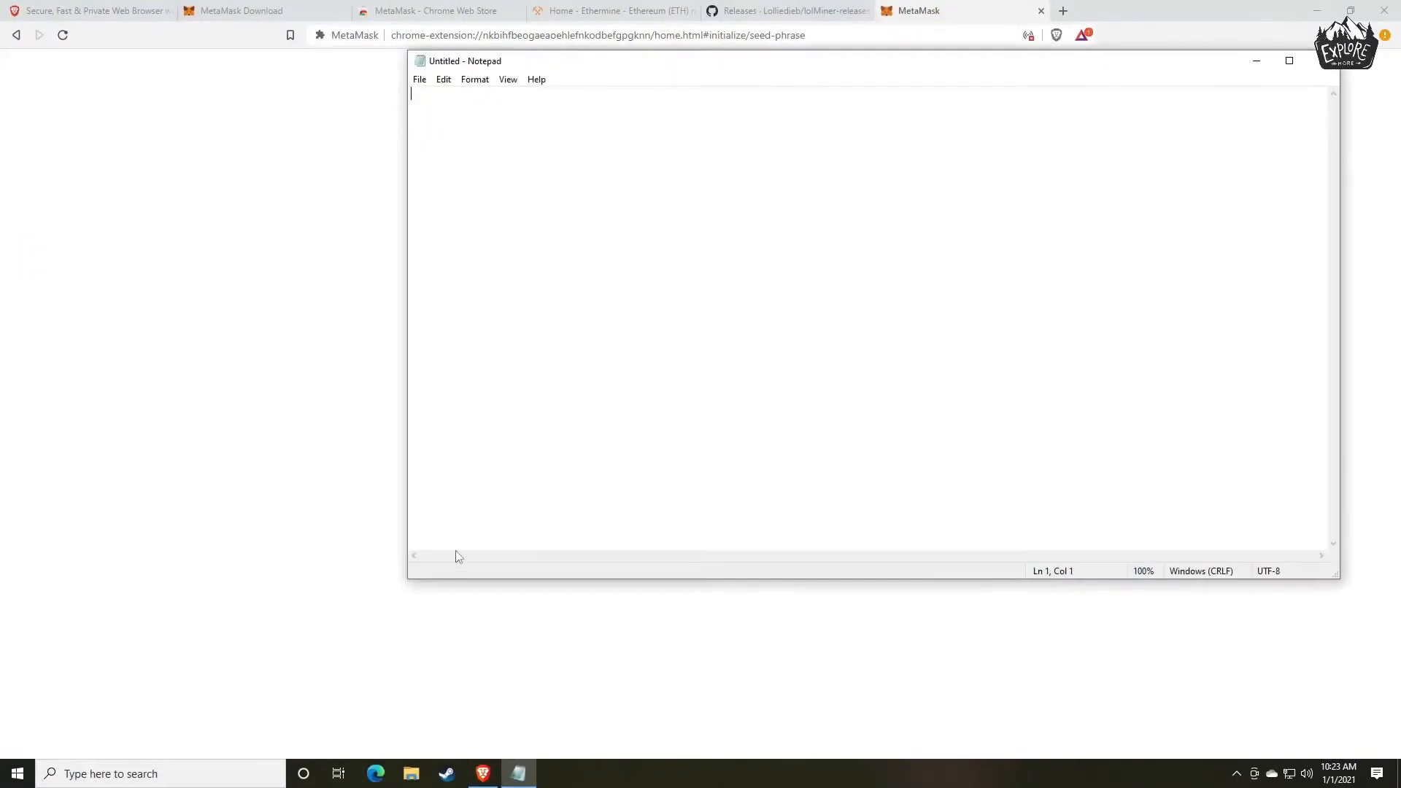
pyautogui.hotkey('ctrl', 'v')
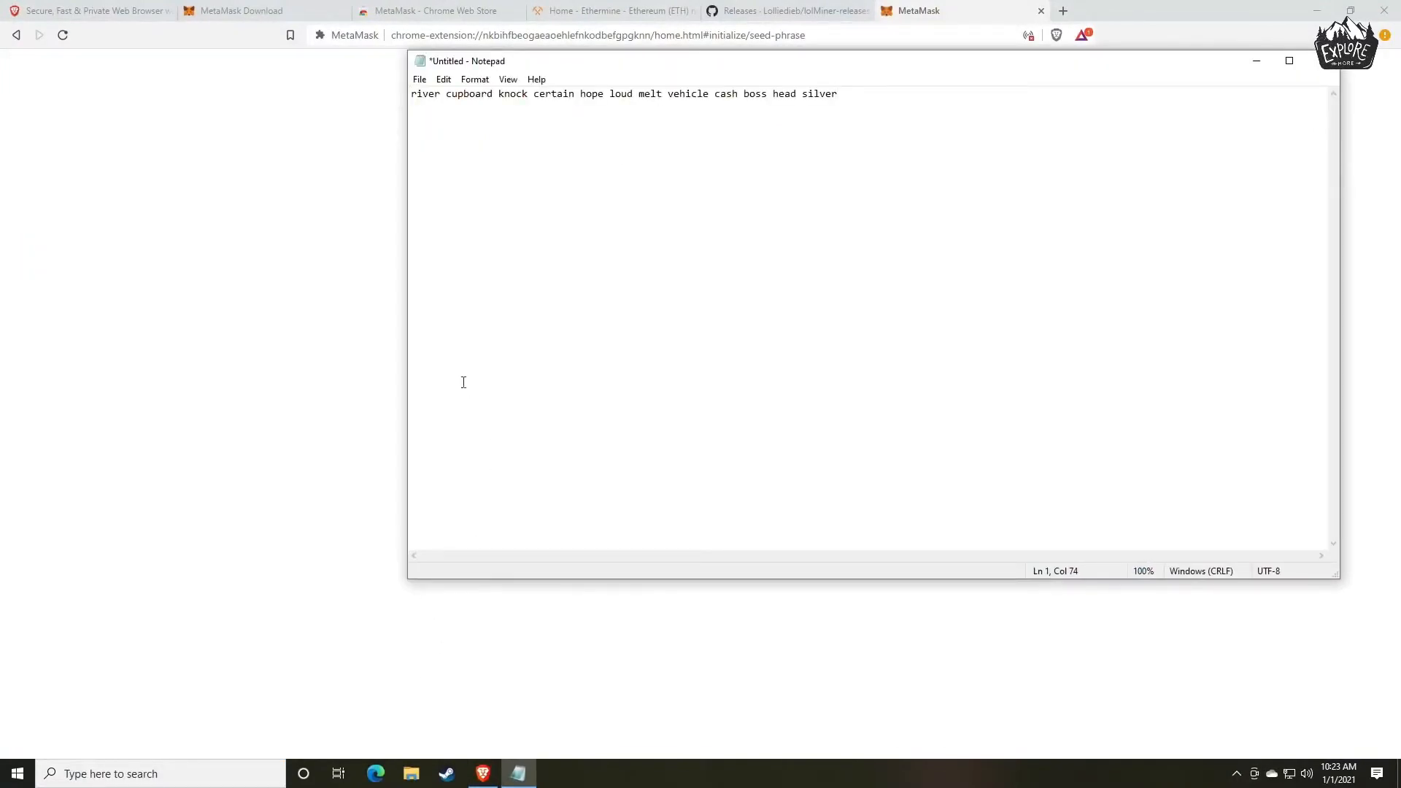
# Arrange Notepad and the browser side by side, each filling half of the screen.
pyautogui.moveTo(721, 60); pyautogui.dragTo(373, 115)
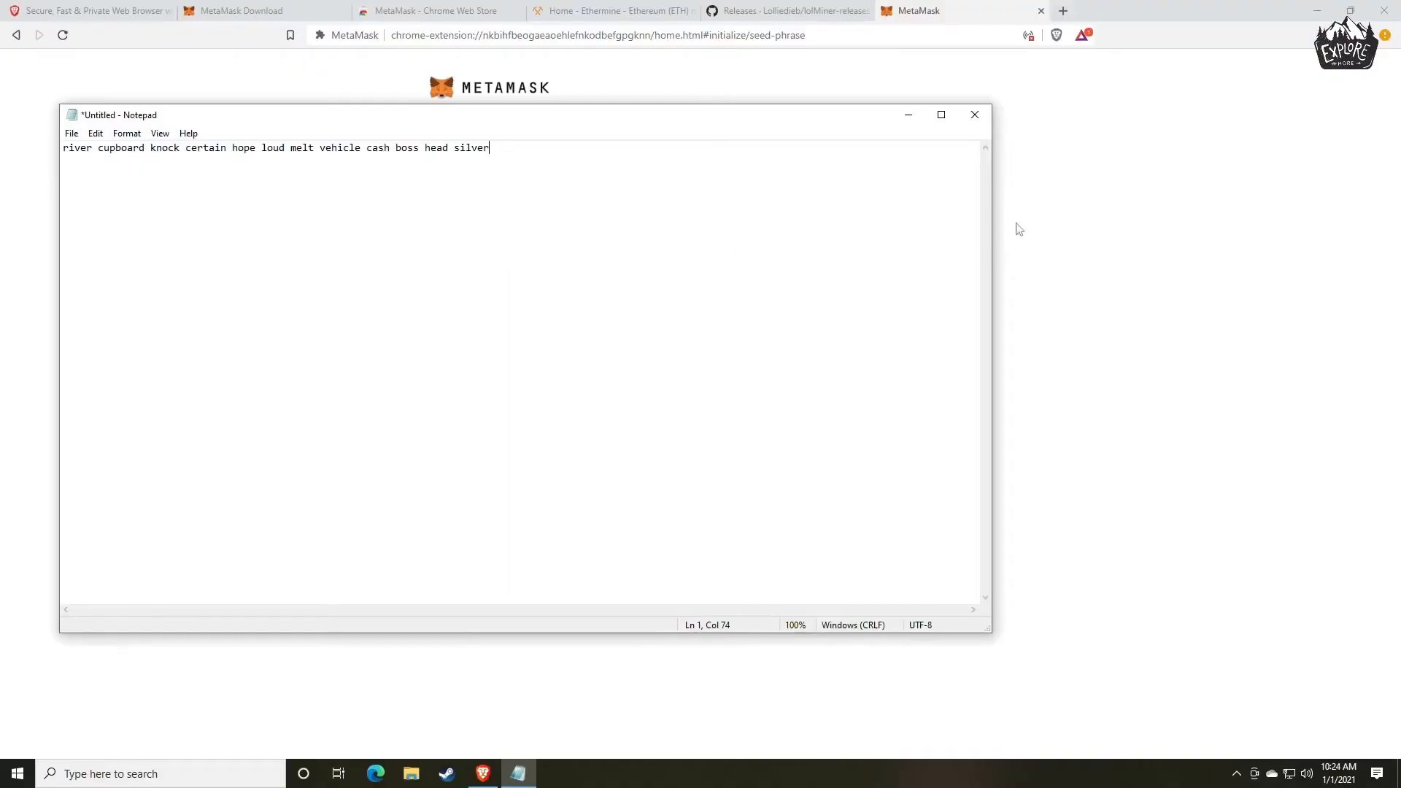
pyautogui.moveTo(700, 124); pyautogui.dragTo(0, 66)
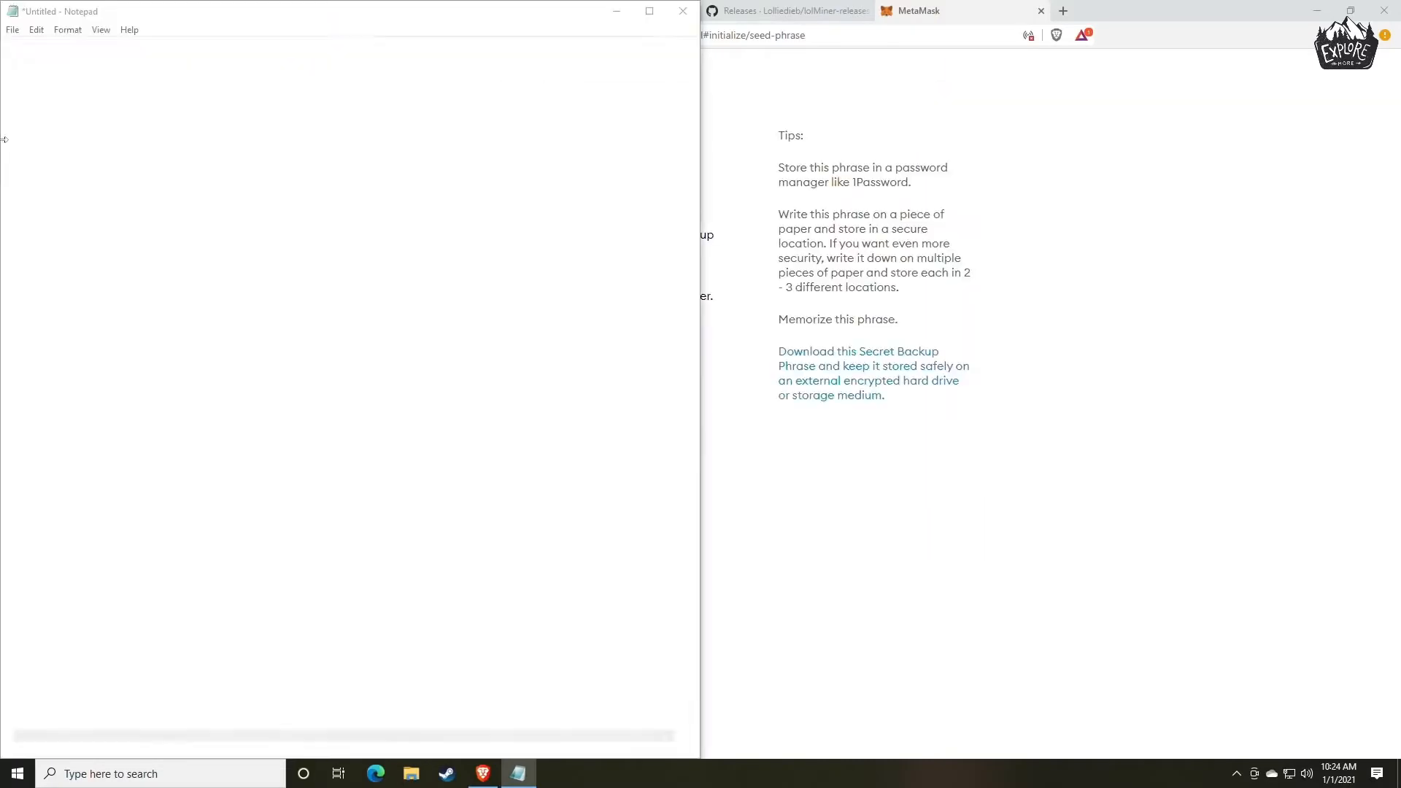
pyautogui.click(1233, 457)
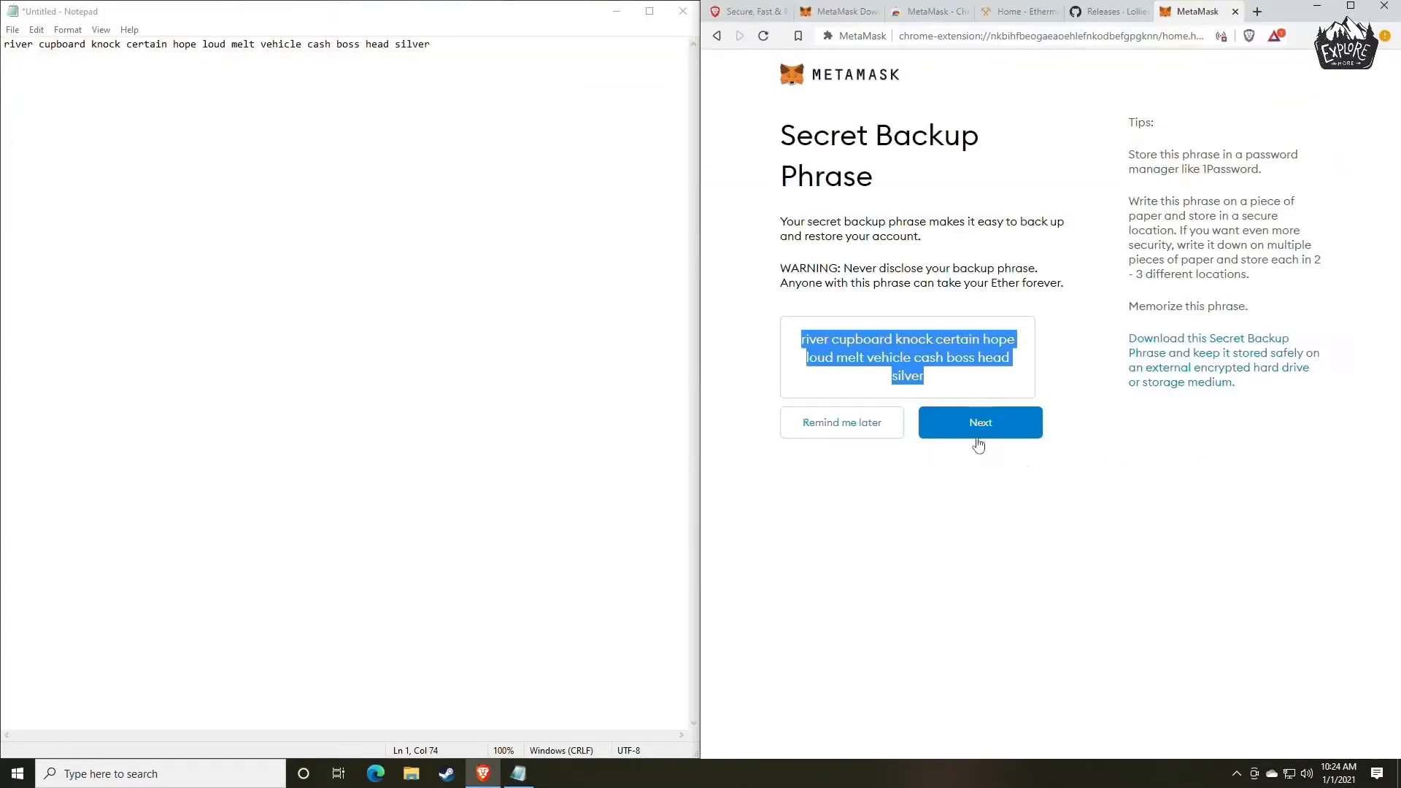
# Proceed from the secret backup phrase to its confirmation page, leaving no text selected.
pyautogui.click(943, 483)
pyautogui.moveTo(798, 341); pyautogui.dragTo(985, 360)
pyautogui.click(988, 367)
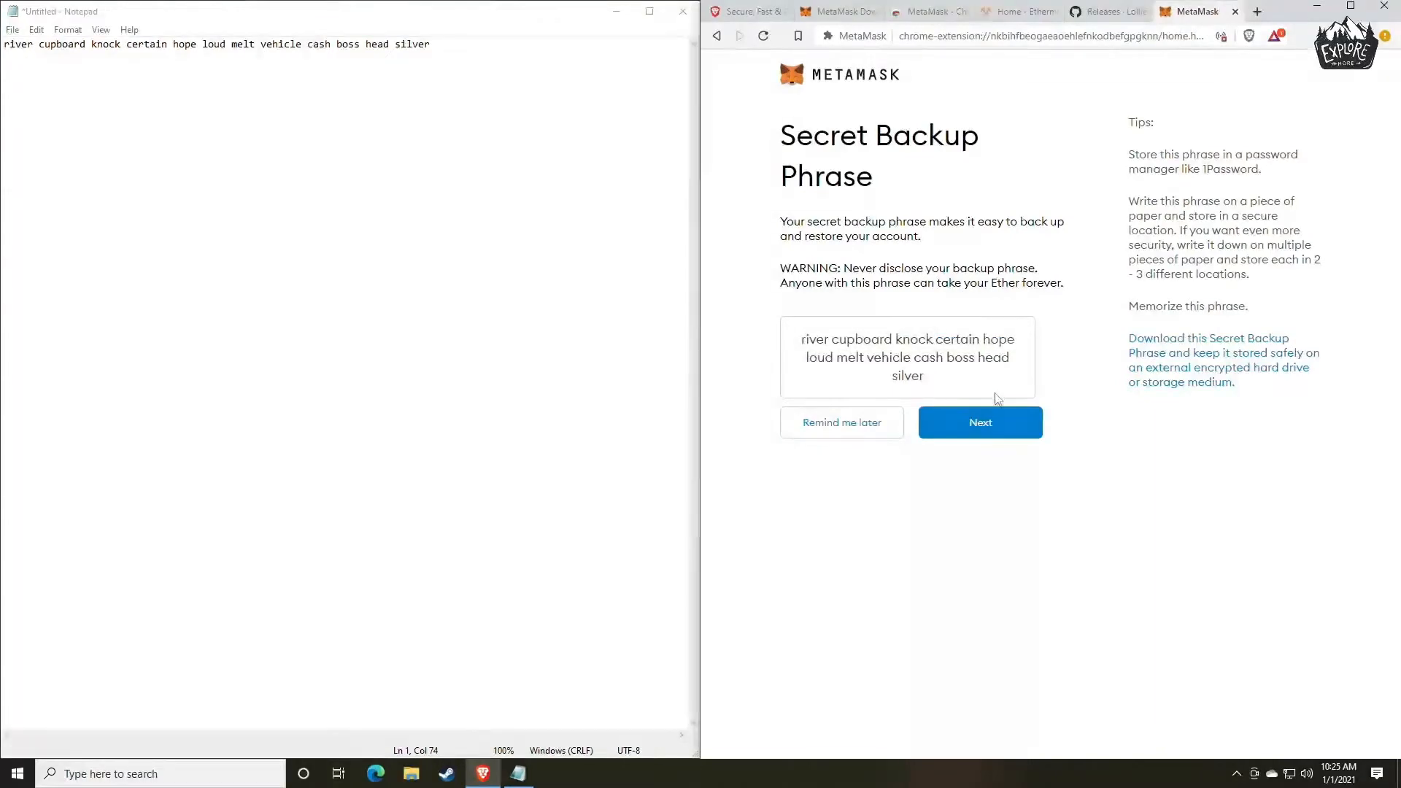
pyautogui.click(973, 431)
pyautogui.moveTo(763, 176); pyautogui.dragTo(1204, 156)
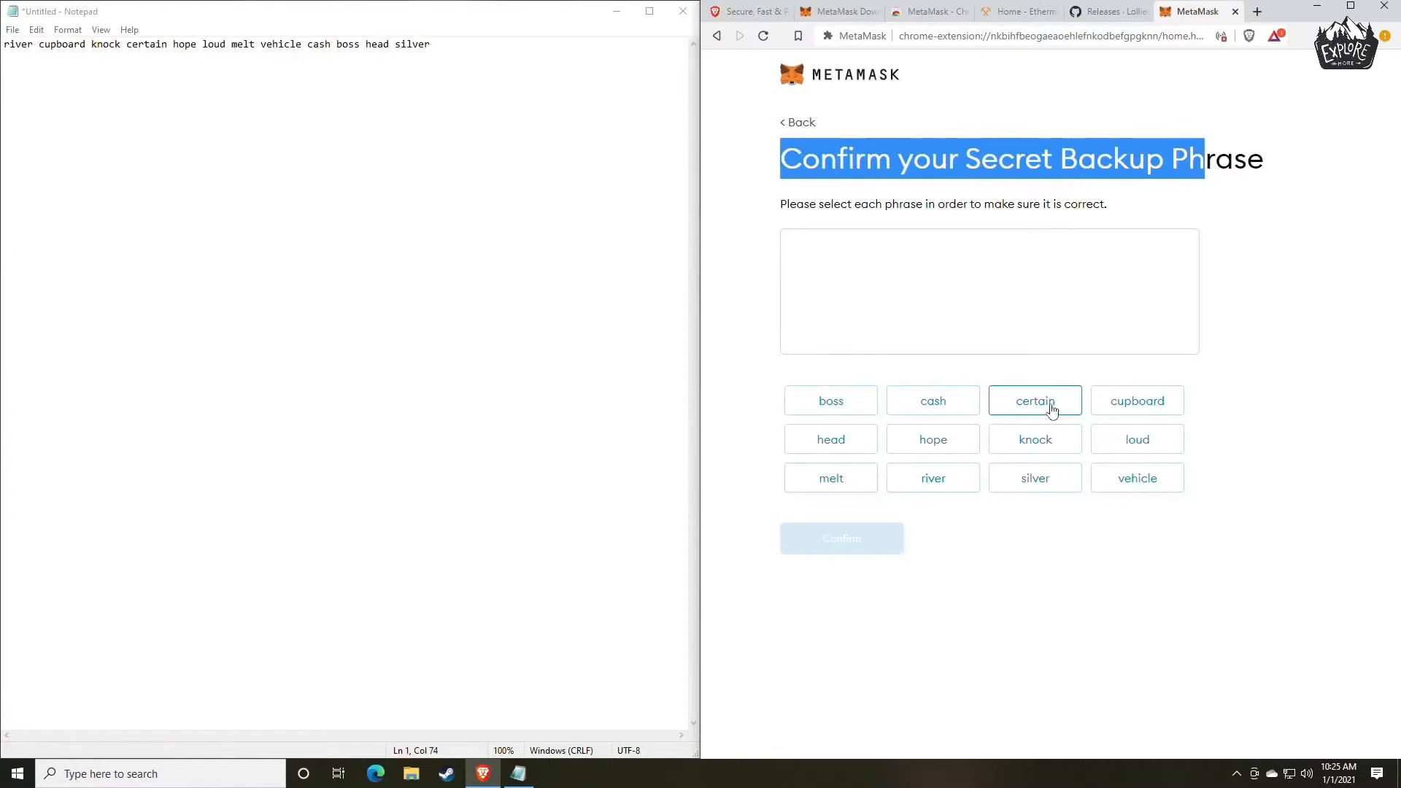
pyautogui.click(1085, 586)
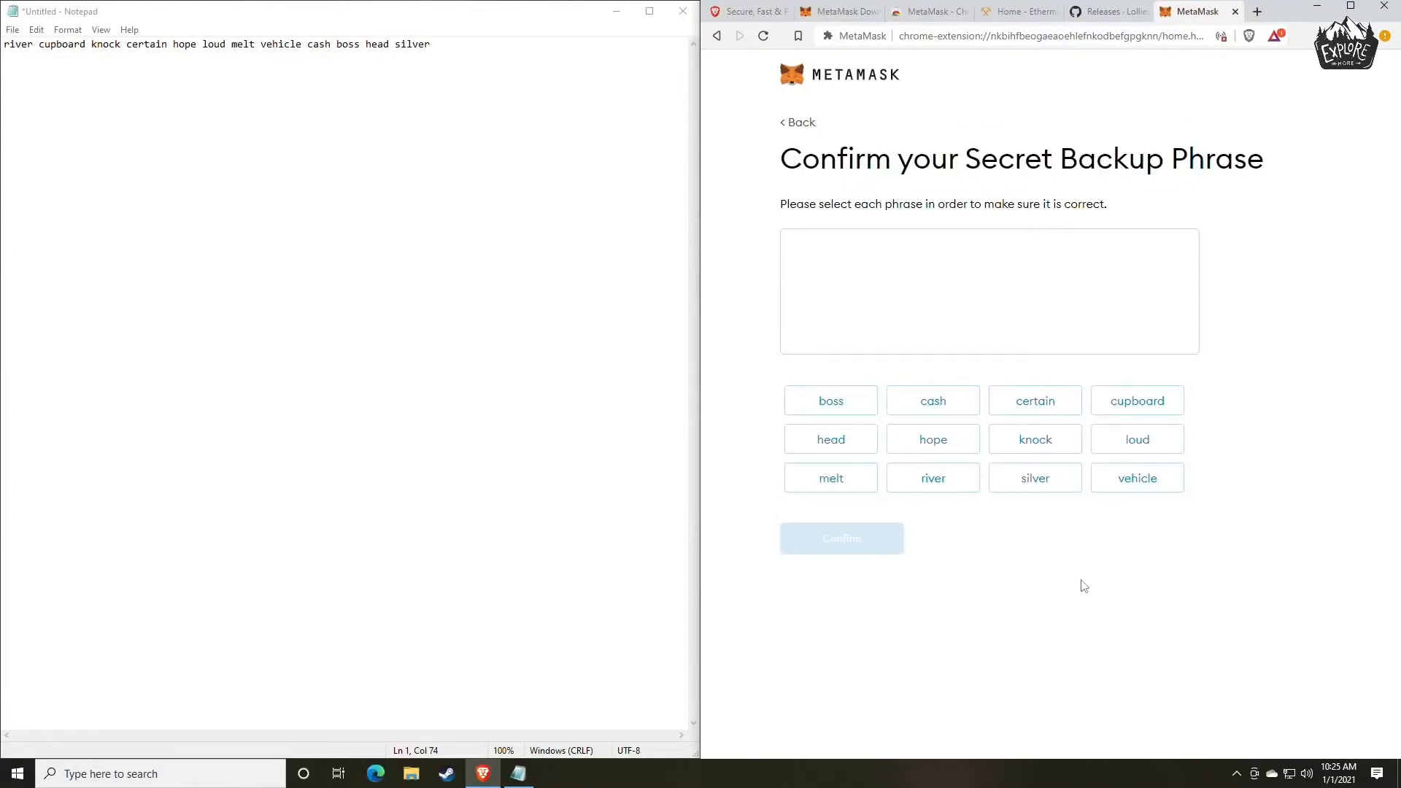
# Select all the secret backup phrase words in the order stored in Notepad and confirm the phrase.
pyautogui.click(935, 485)
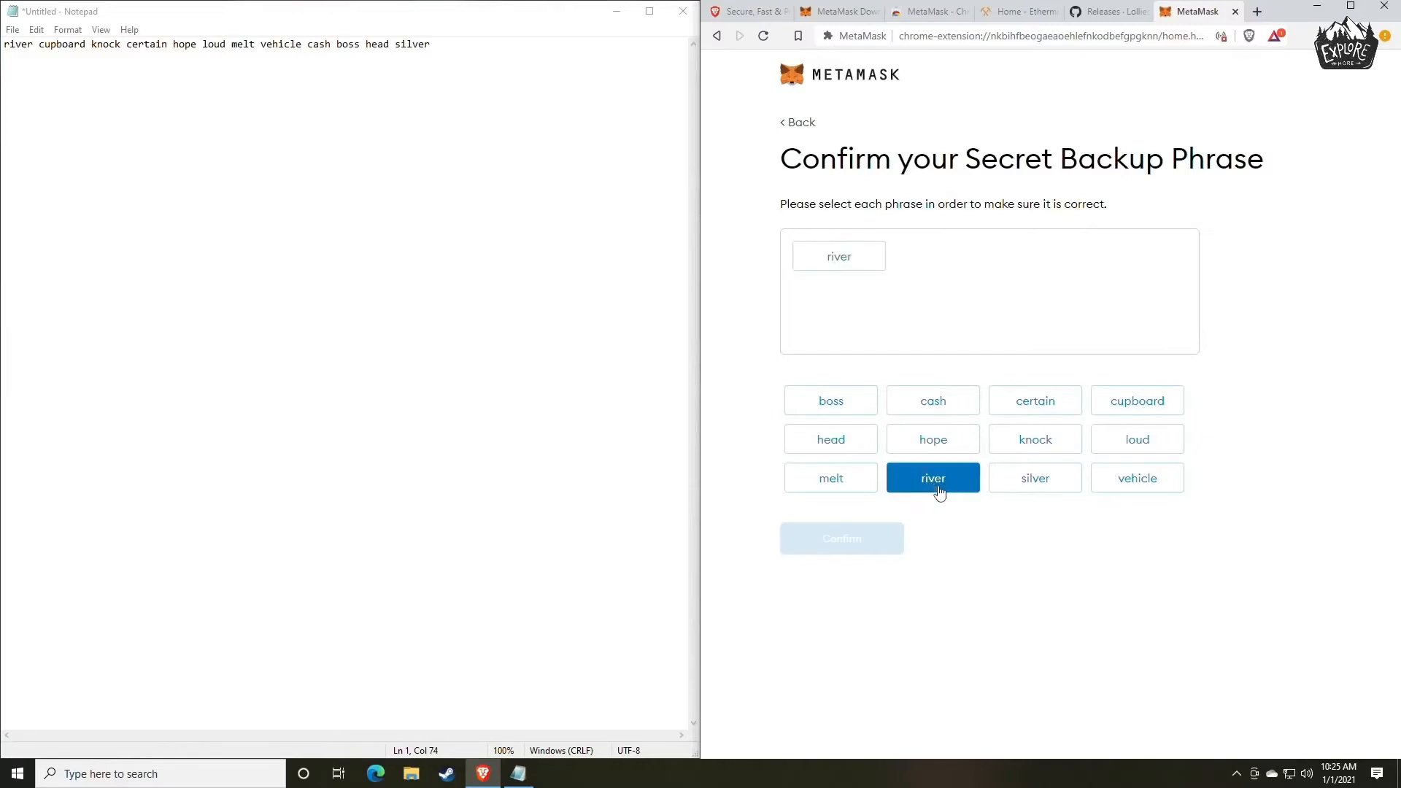
pyautogui.click(1140, 406)
pyautogui.click(1060, 458)
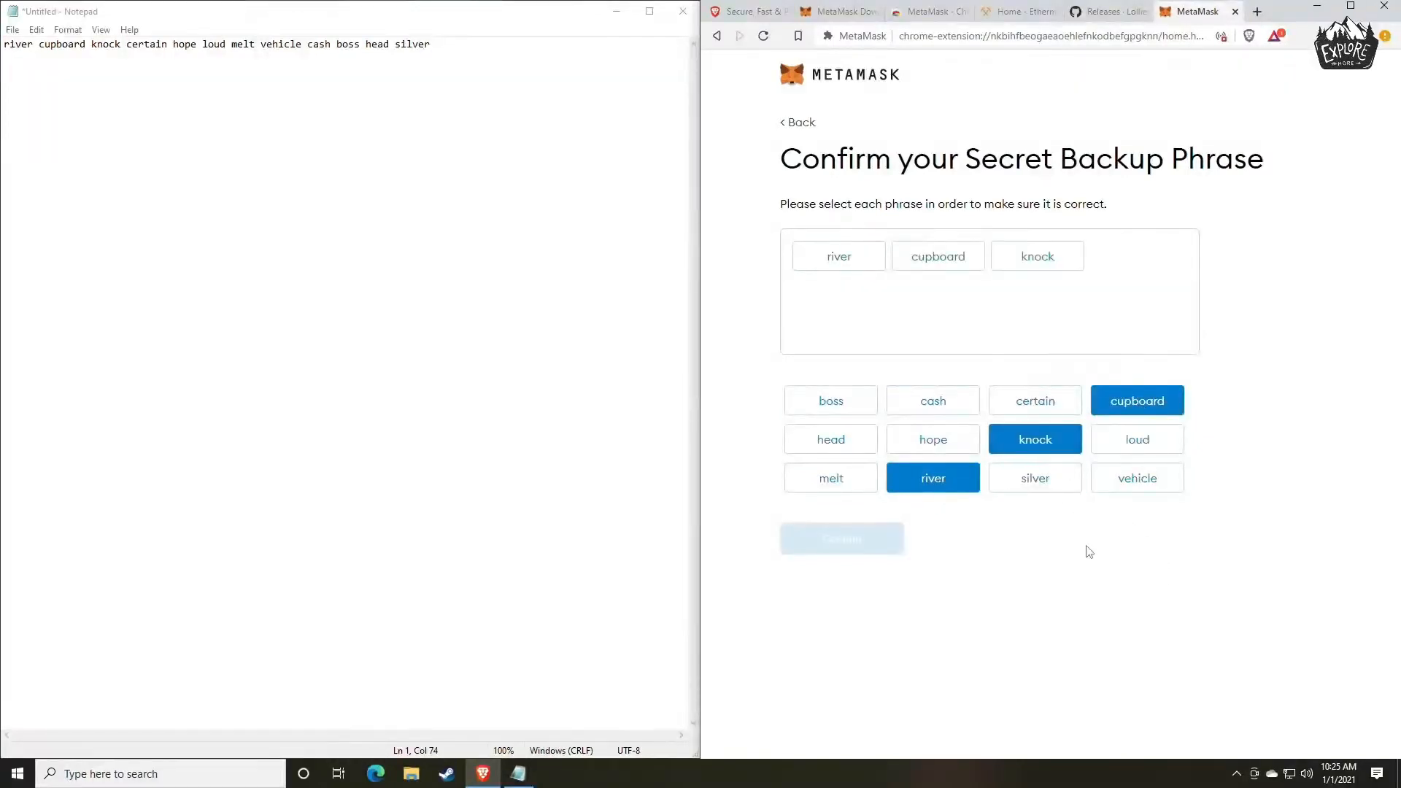
pyautogui.click(1036, 407)
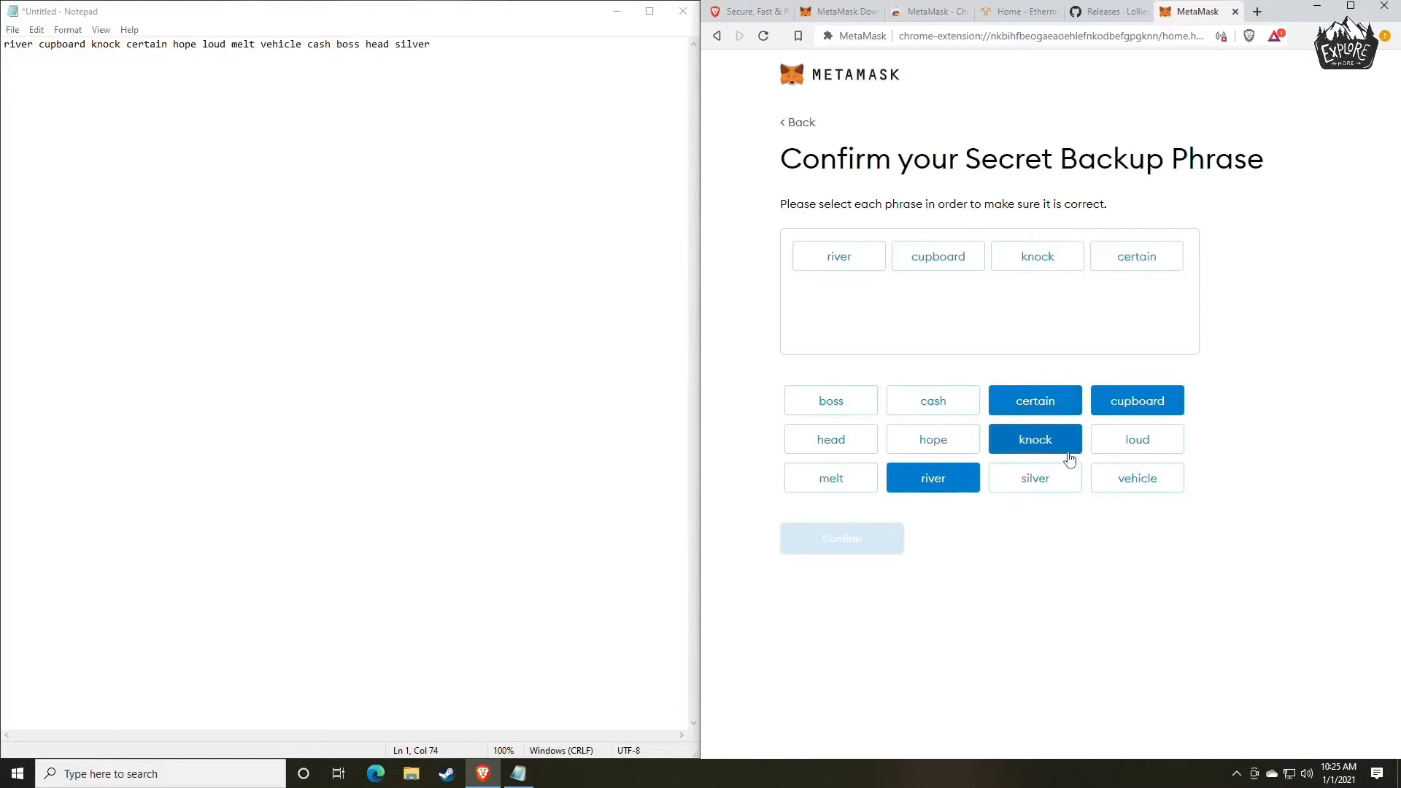
pyautogui.click(940, 446)
pyautogui.click(1140, 441)
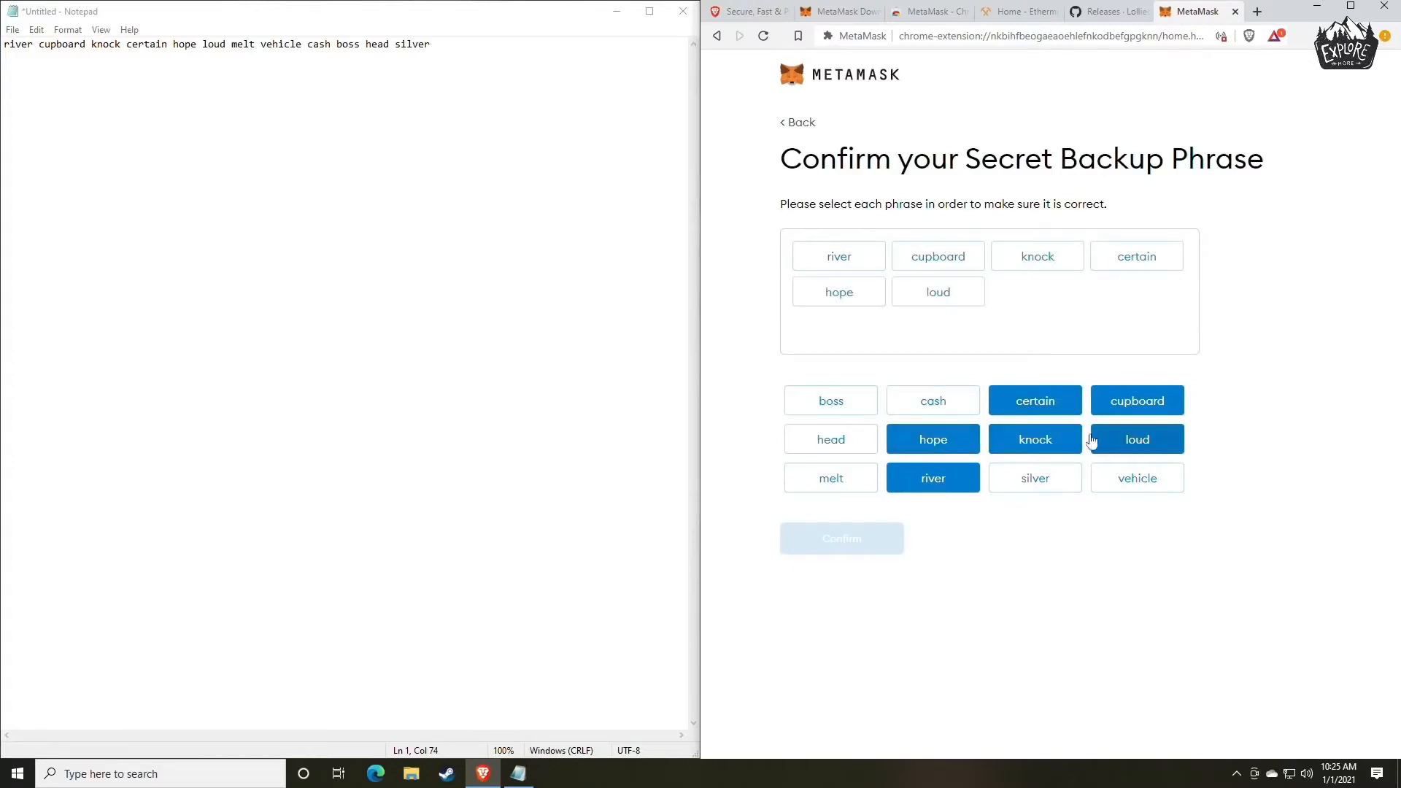
pyautogui.click(849, 478)
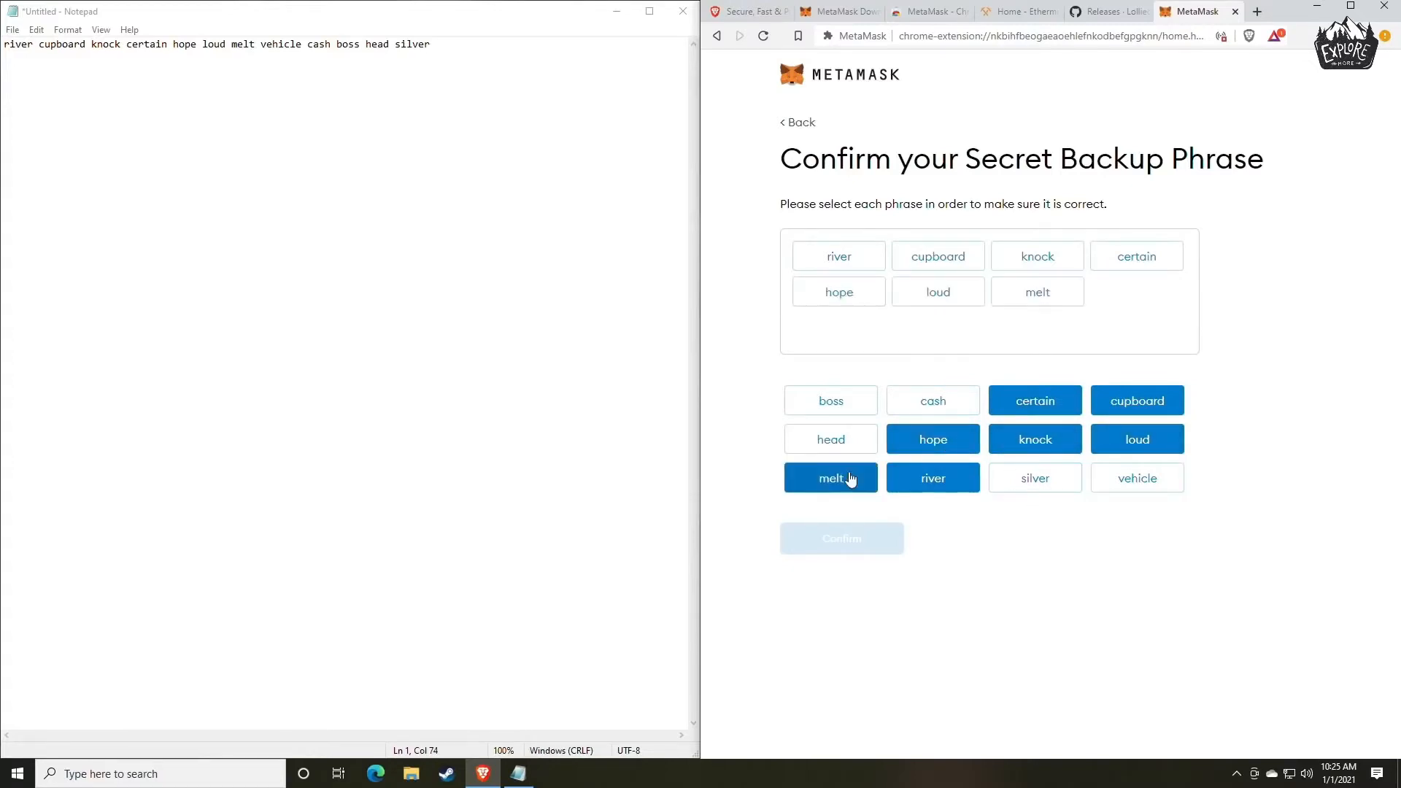
pyautogui.click(1133, 483)
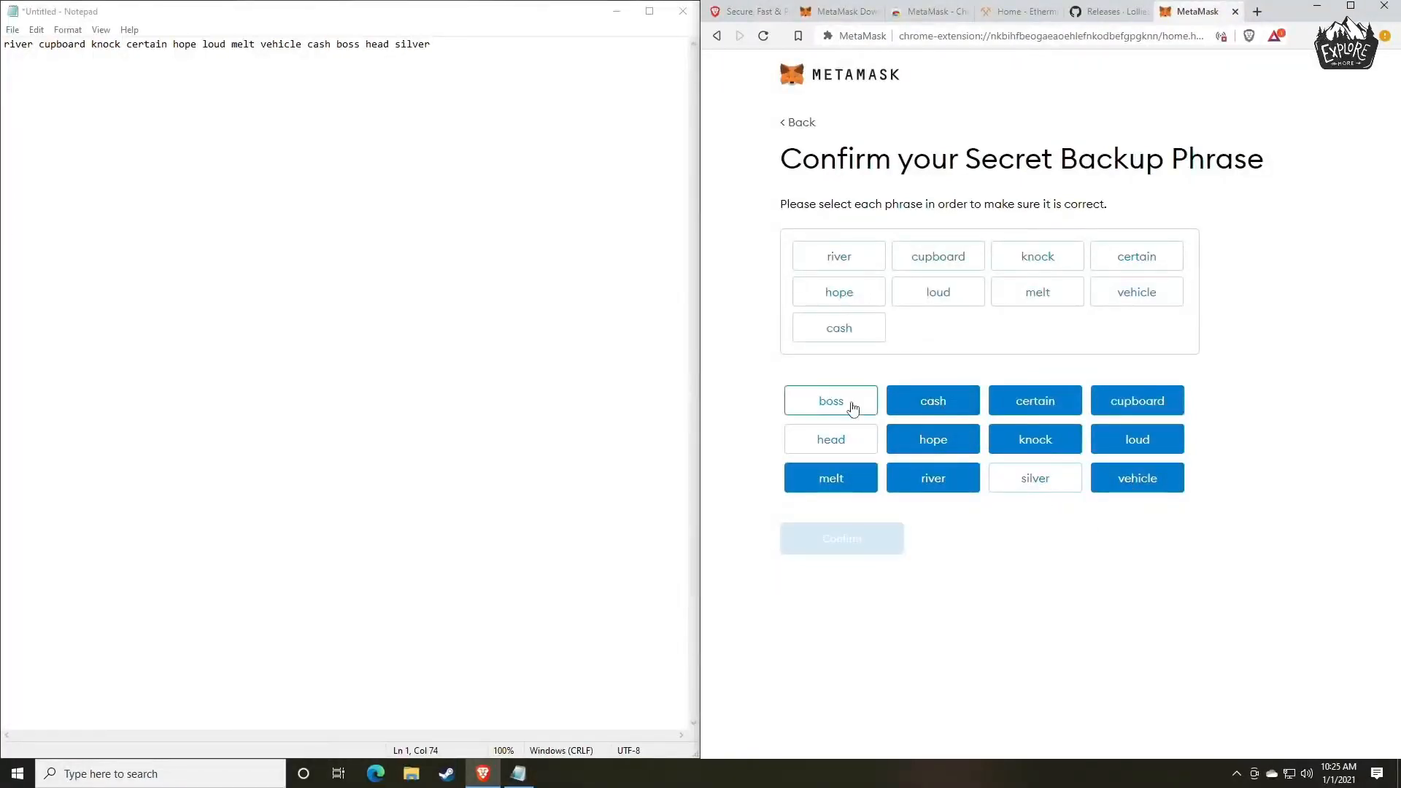
pyautogui.click(831, 403)
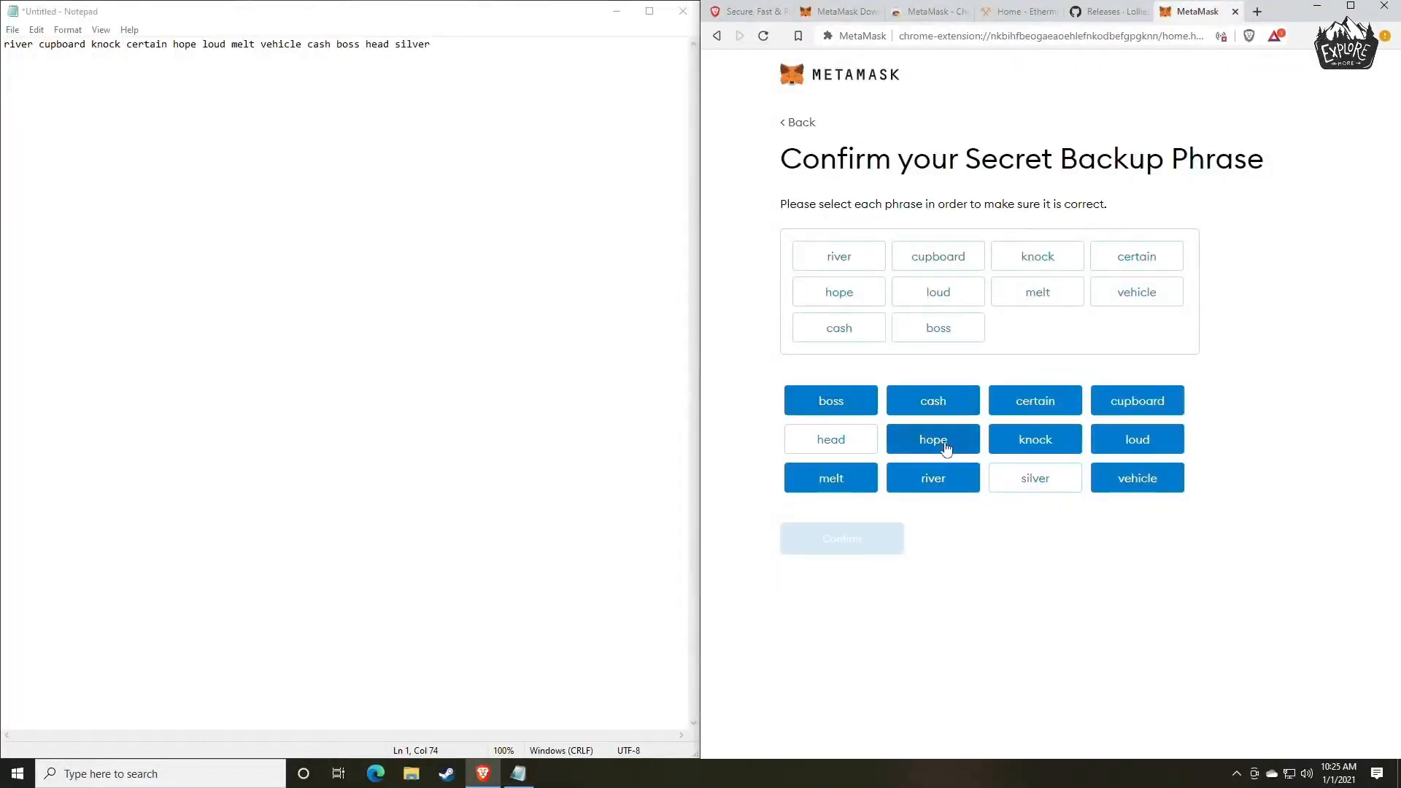
pyautogui.click(850, 440)
pyautogui.click(1035, 488)
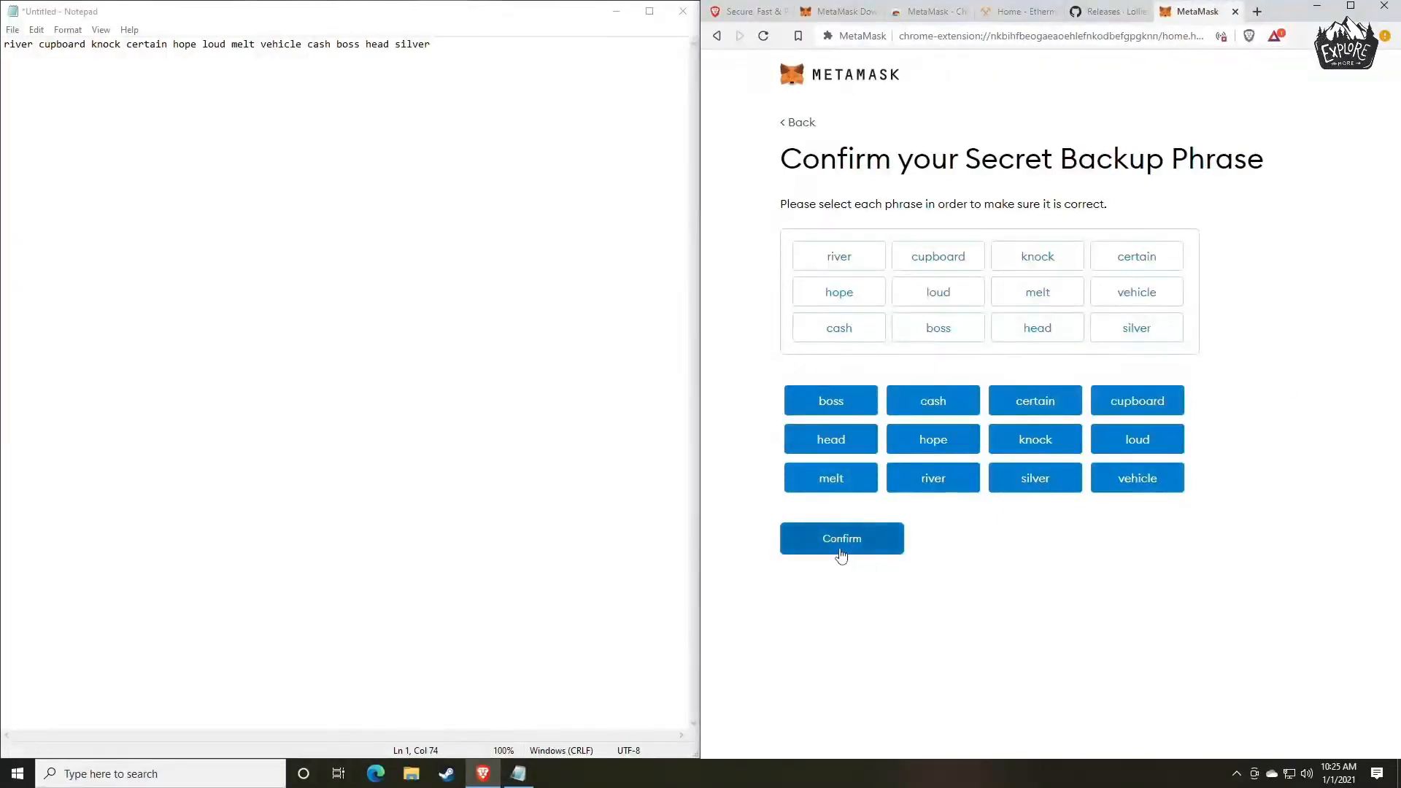
pyautogui.click(840, 547)
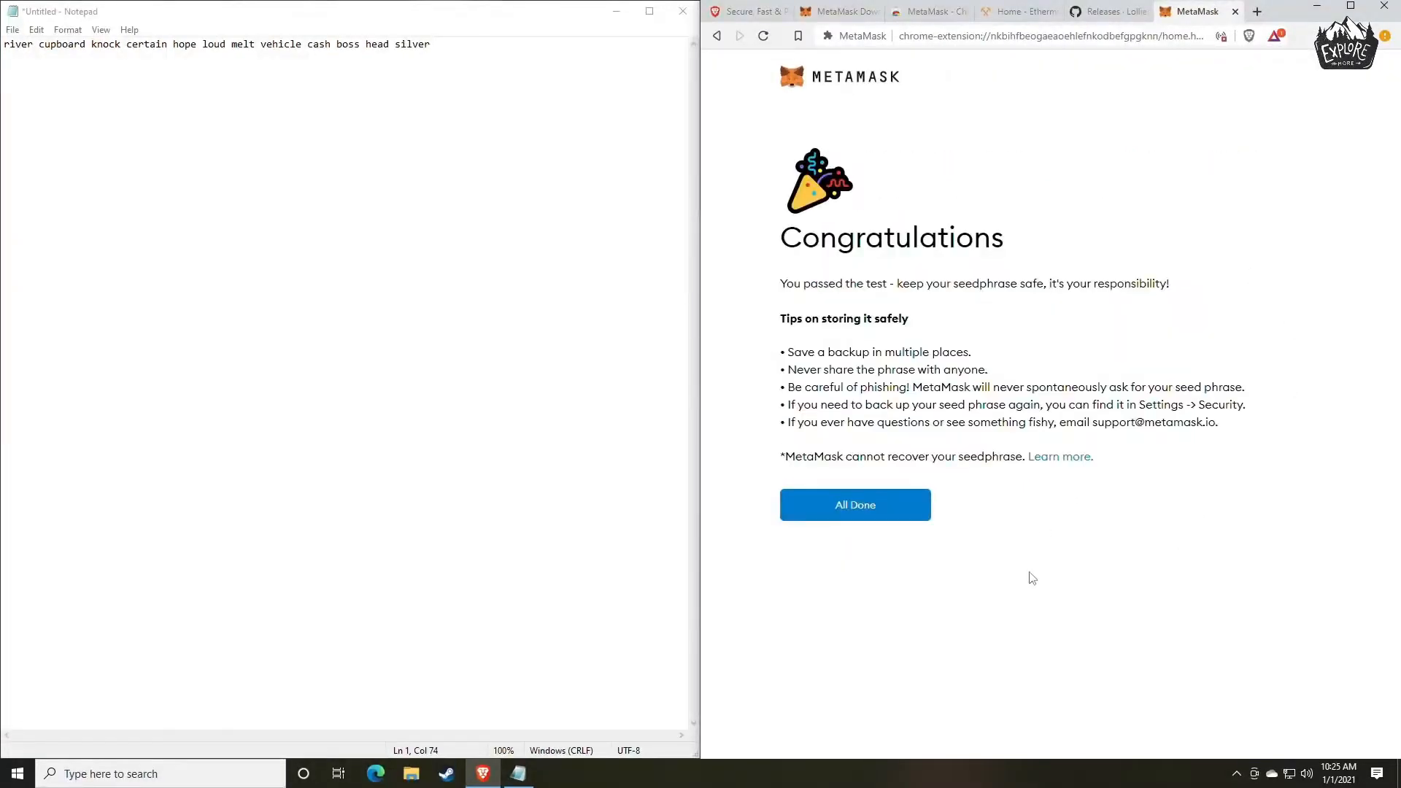
# Finish the wallet setup and dismiss the token swapping announcement to reach the account overview.
pyautogui.click(870, 511)
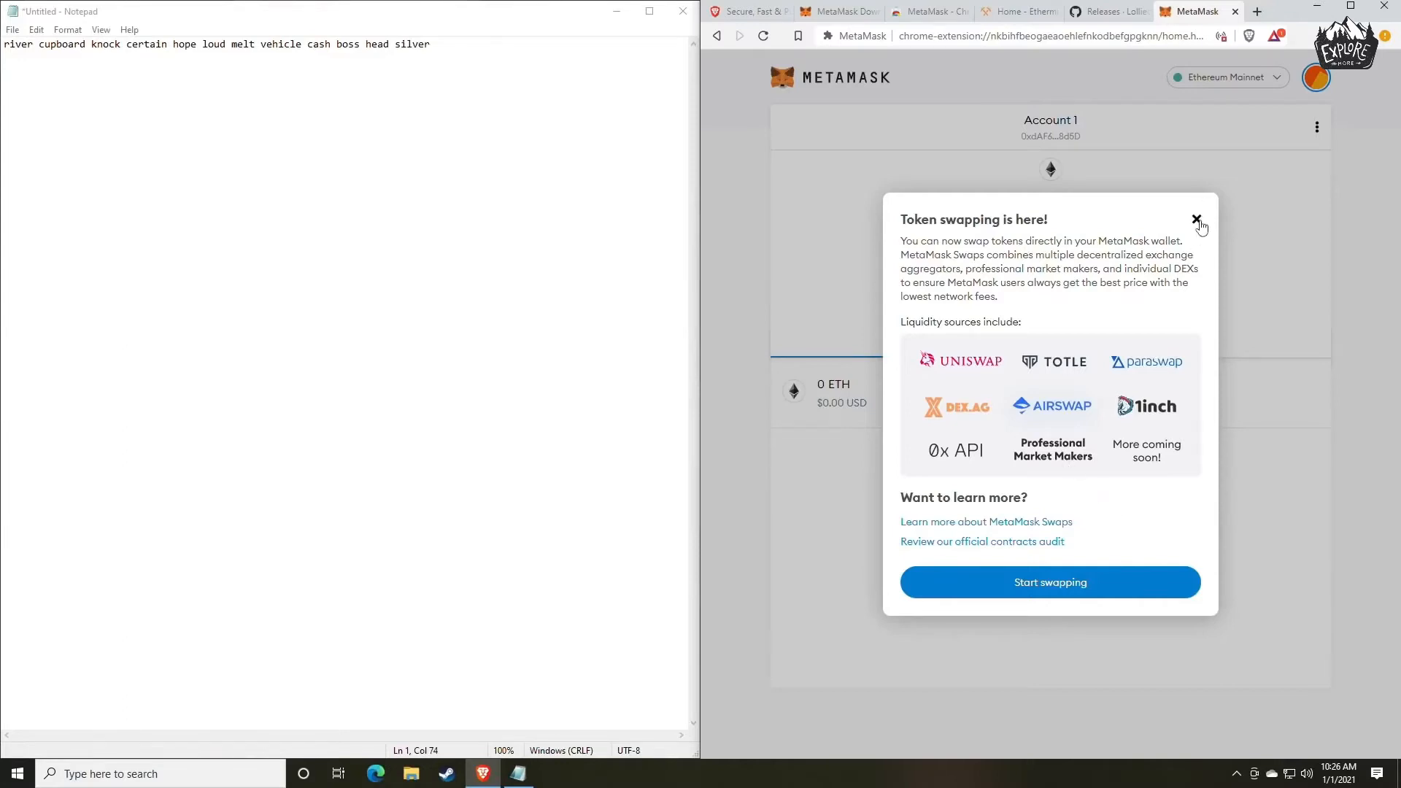
pyautogui.click(1197, 218)
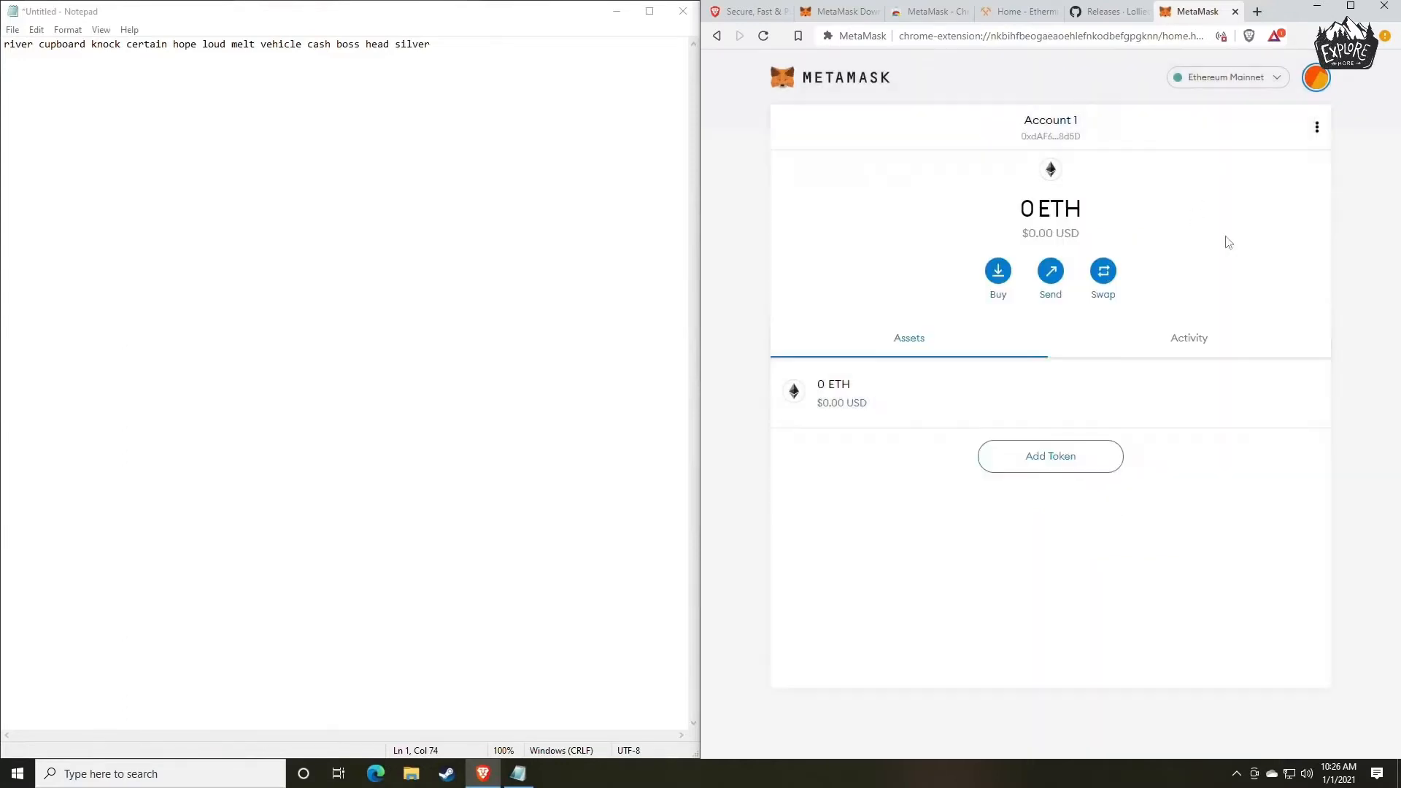
pyautogui.click(1316, 79)
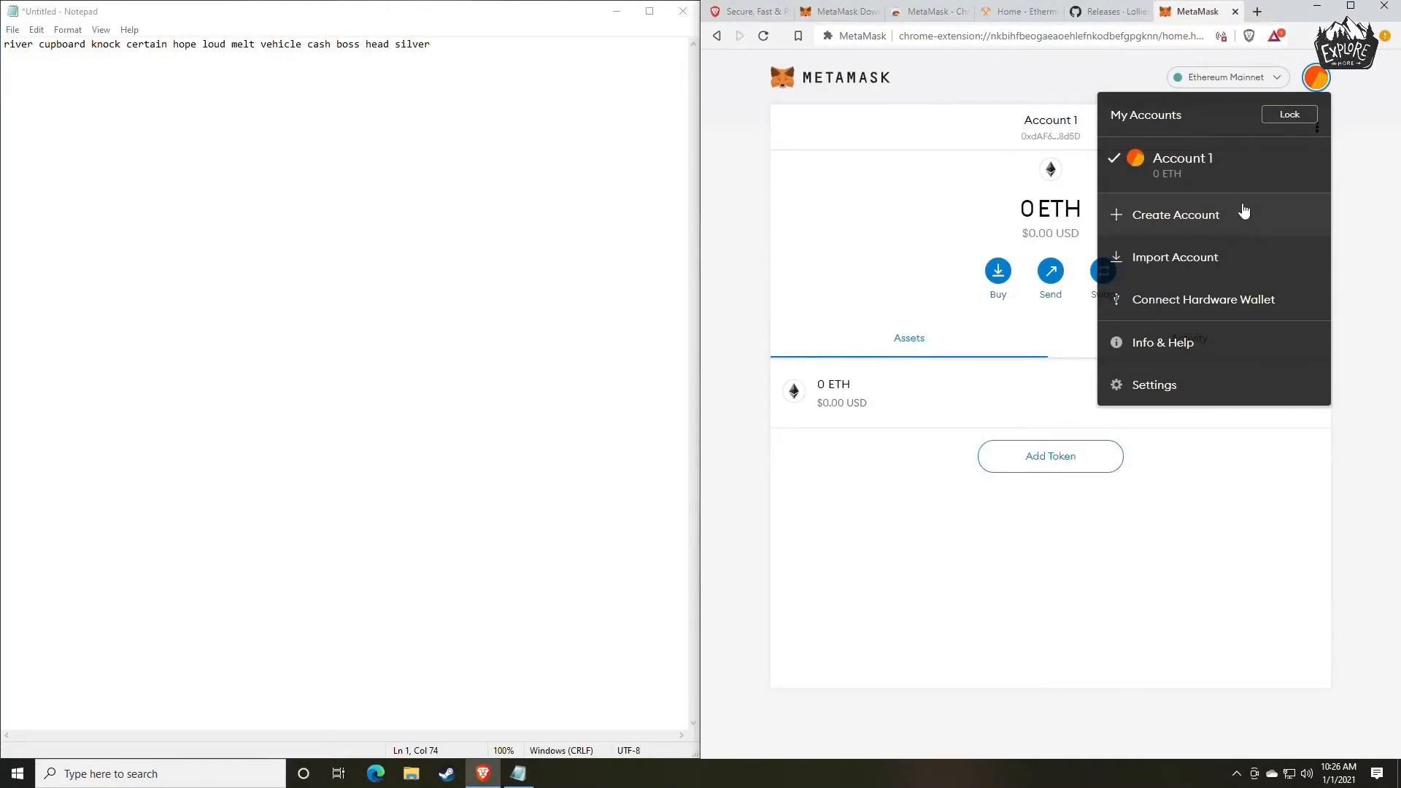
pyautogui.click(1061, 135)
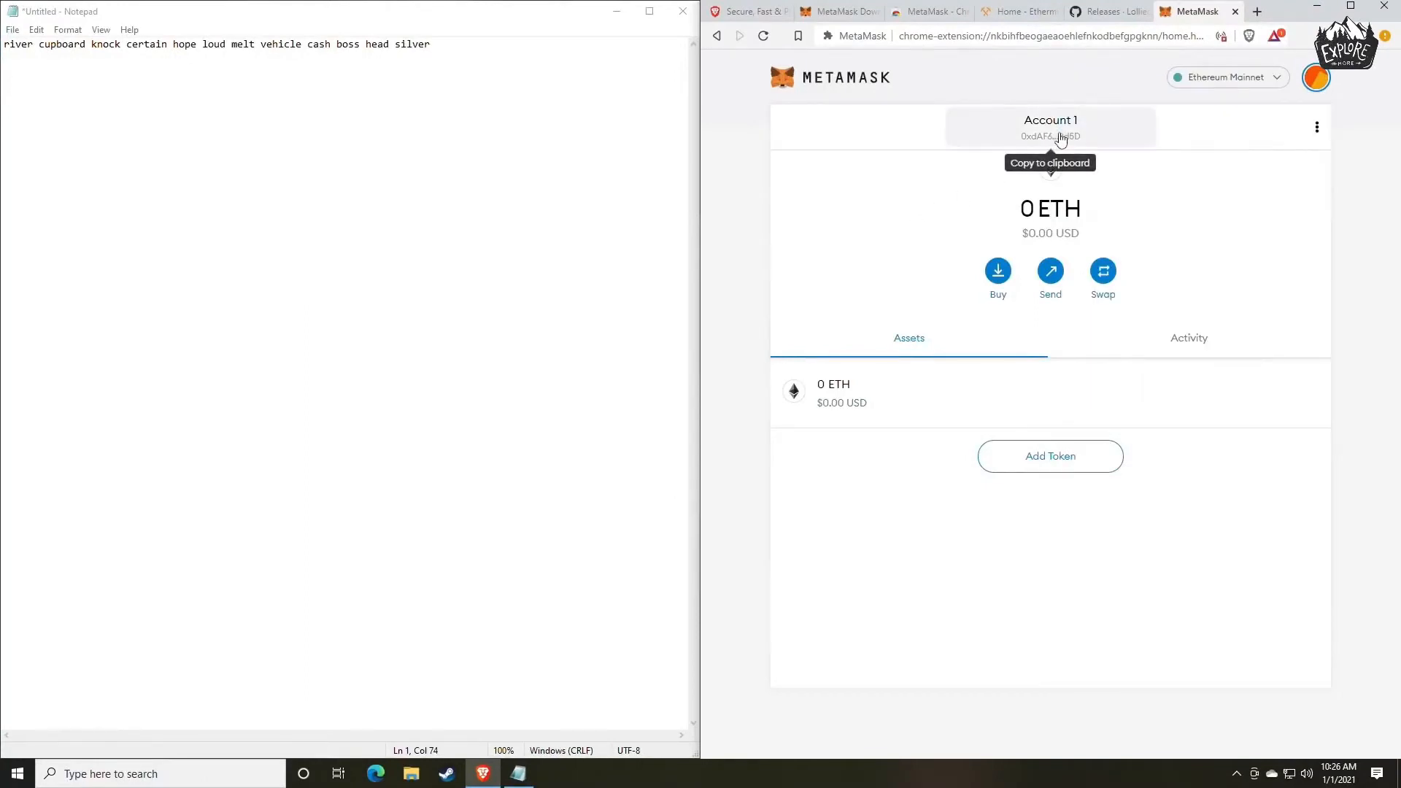
# Copy the MetaMask account's wallet address and paste it into Notepad below the secret backup phrase.
pyautogui.click(1060, 135)
pyautogui.click(467, 57)
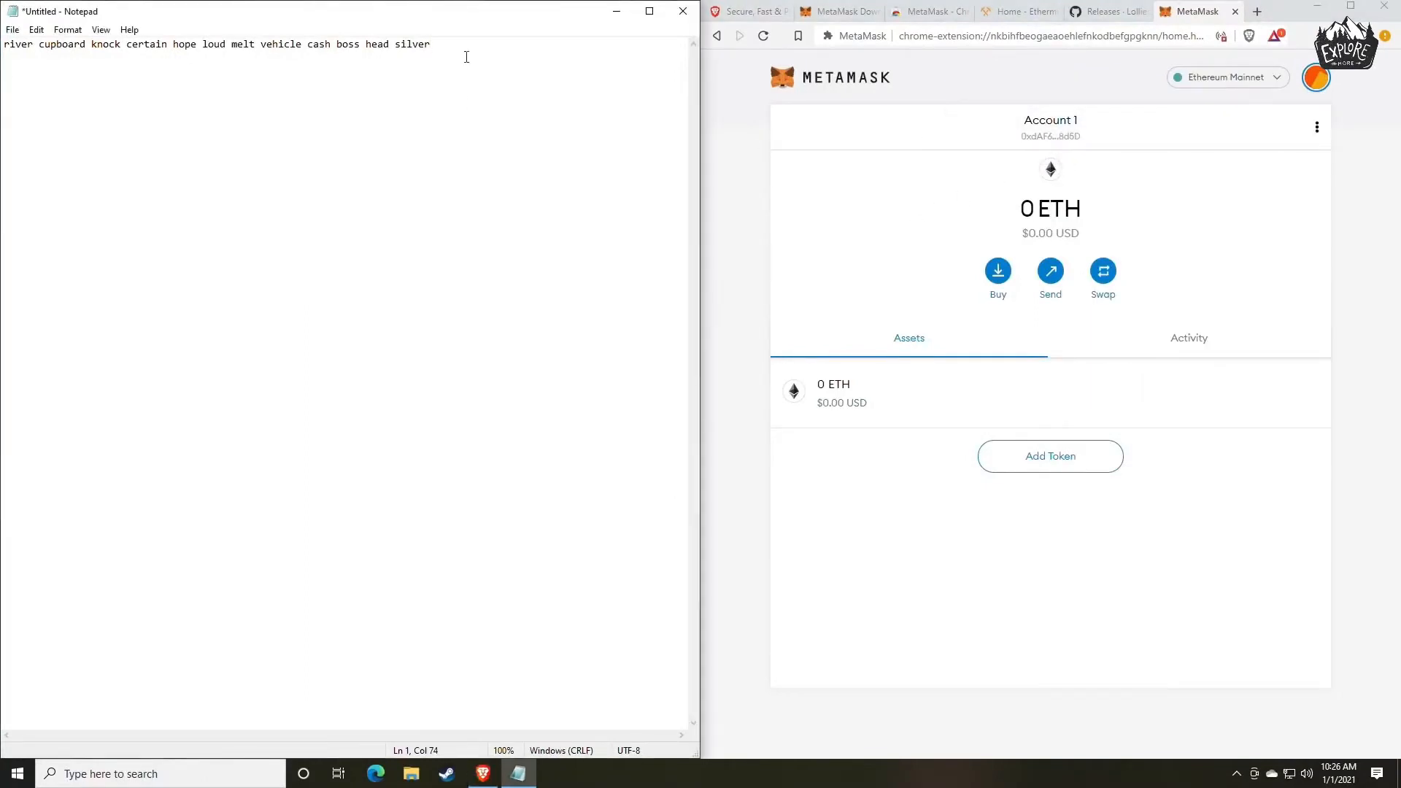
pyautogui.write('0xdAF673AFf4315BfabB8BD7Dc352c28432D7a8d5D')
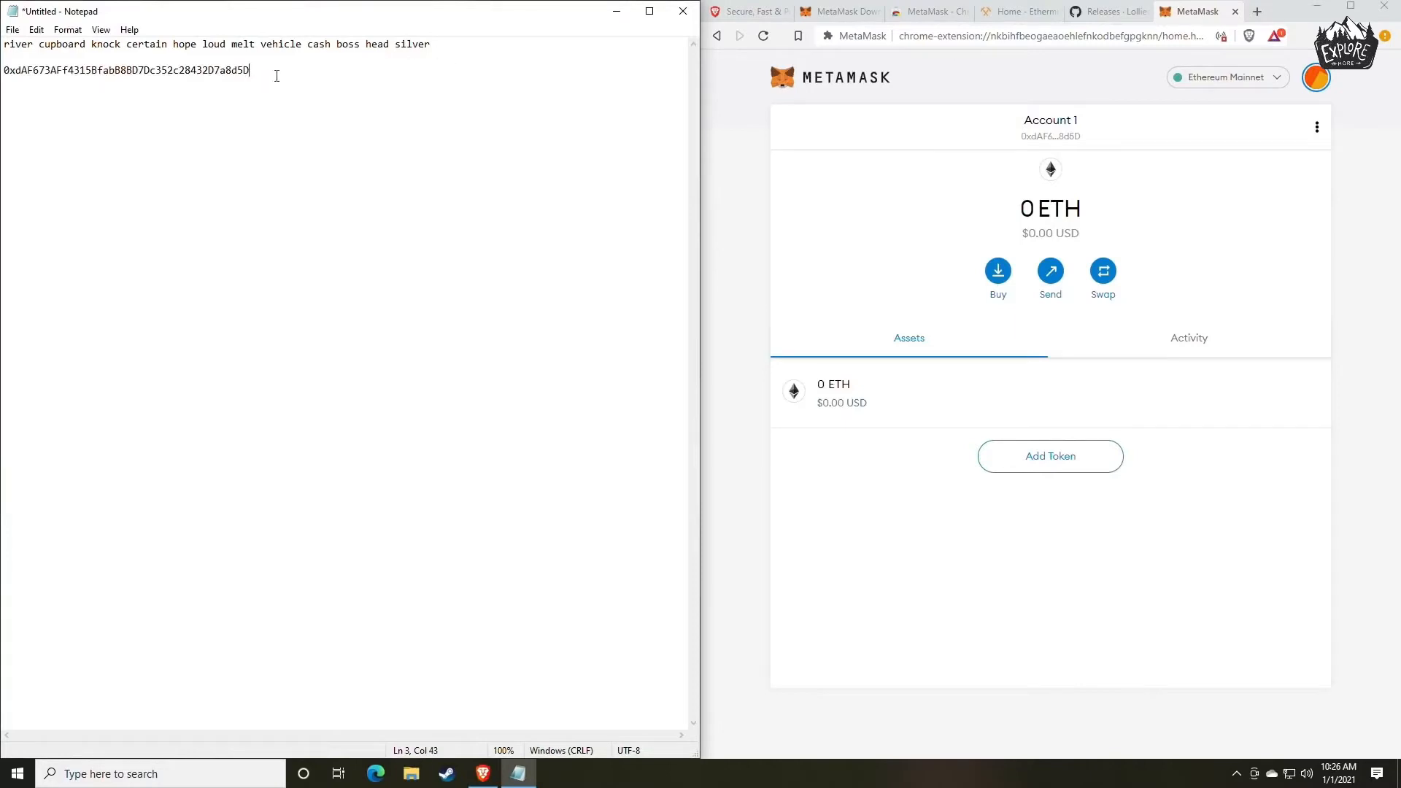
pyautogui.moveTo(465, 48); pyautogui.dragTo(3, 43)
pyautogui.moveTo(257, 70); pyautogui.dragTo(3, 69)
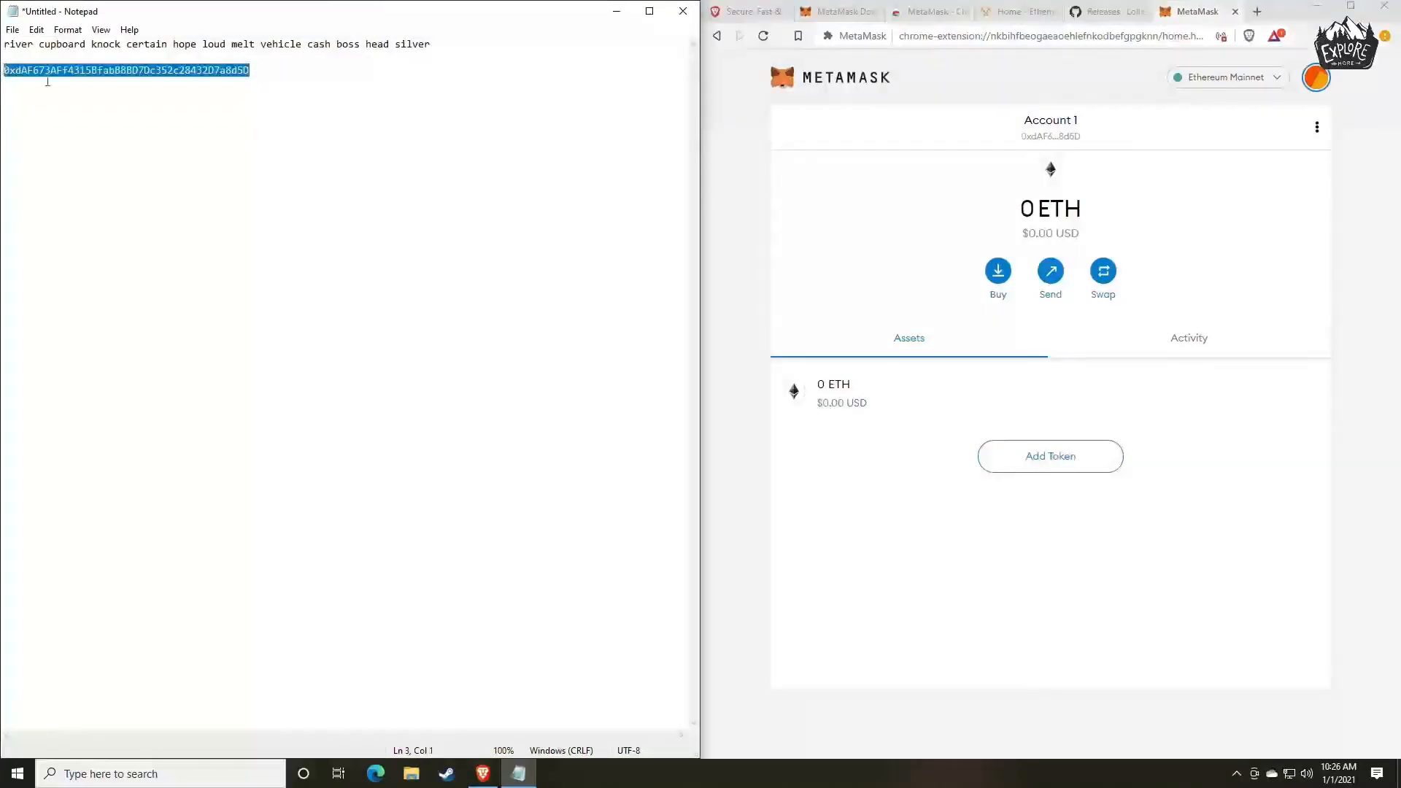
pyautogui.doubleClick(135, 73)
pyautogui.click(303, 136)
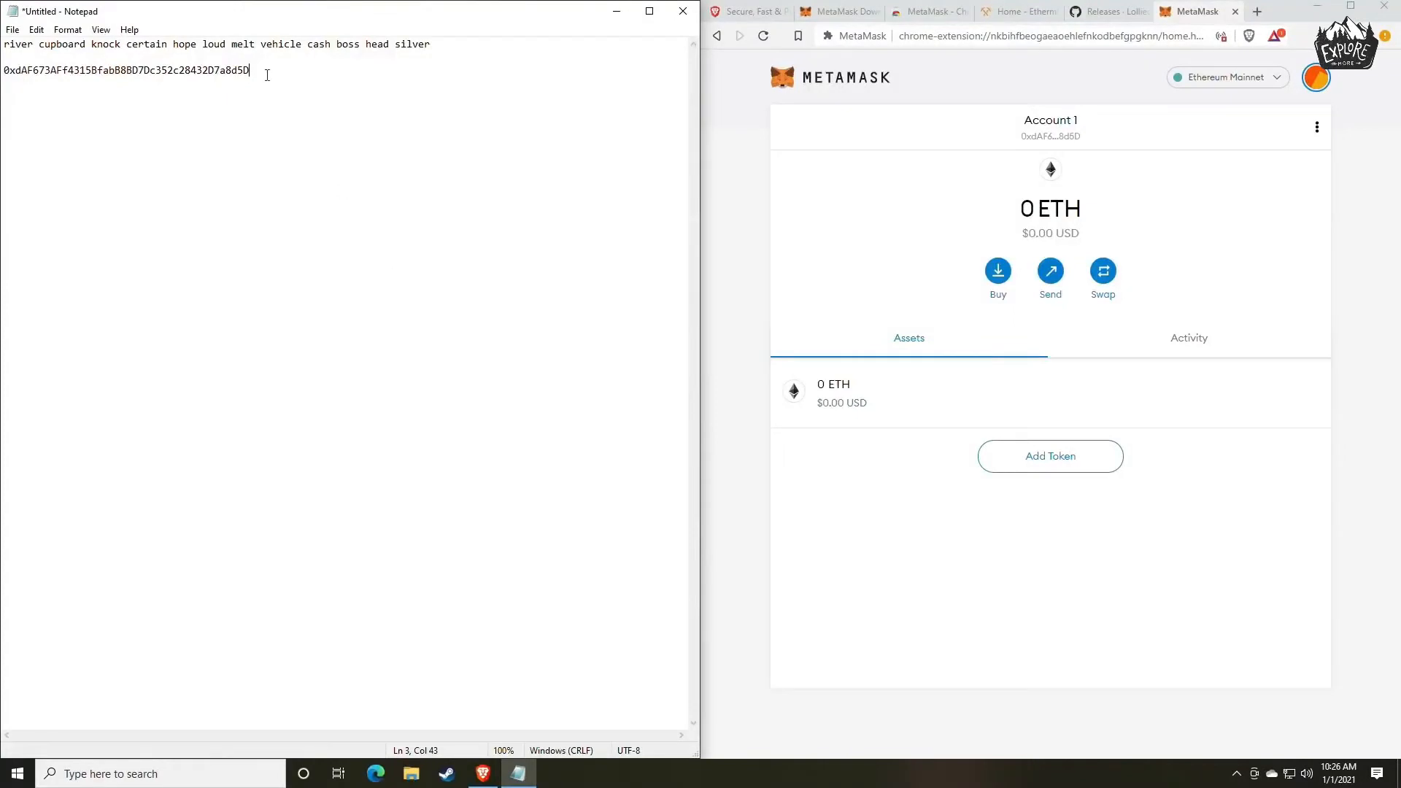
pyautogui.moveTo(251, 72); pyautogui.dragTo(6, 80)
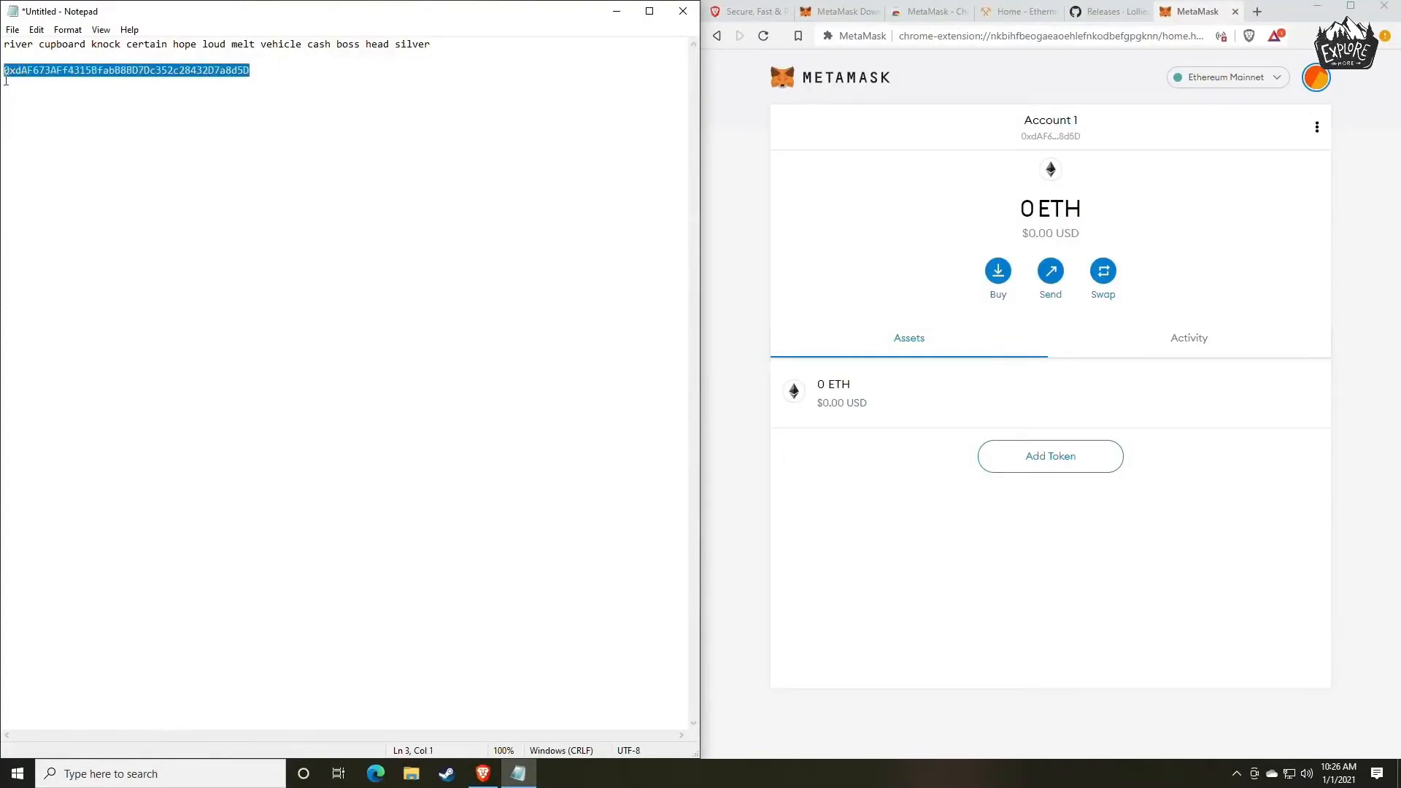
pyautogui.click(319, 164)
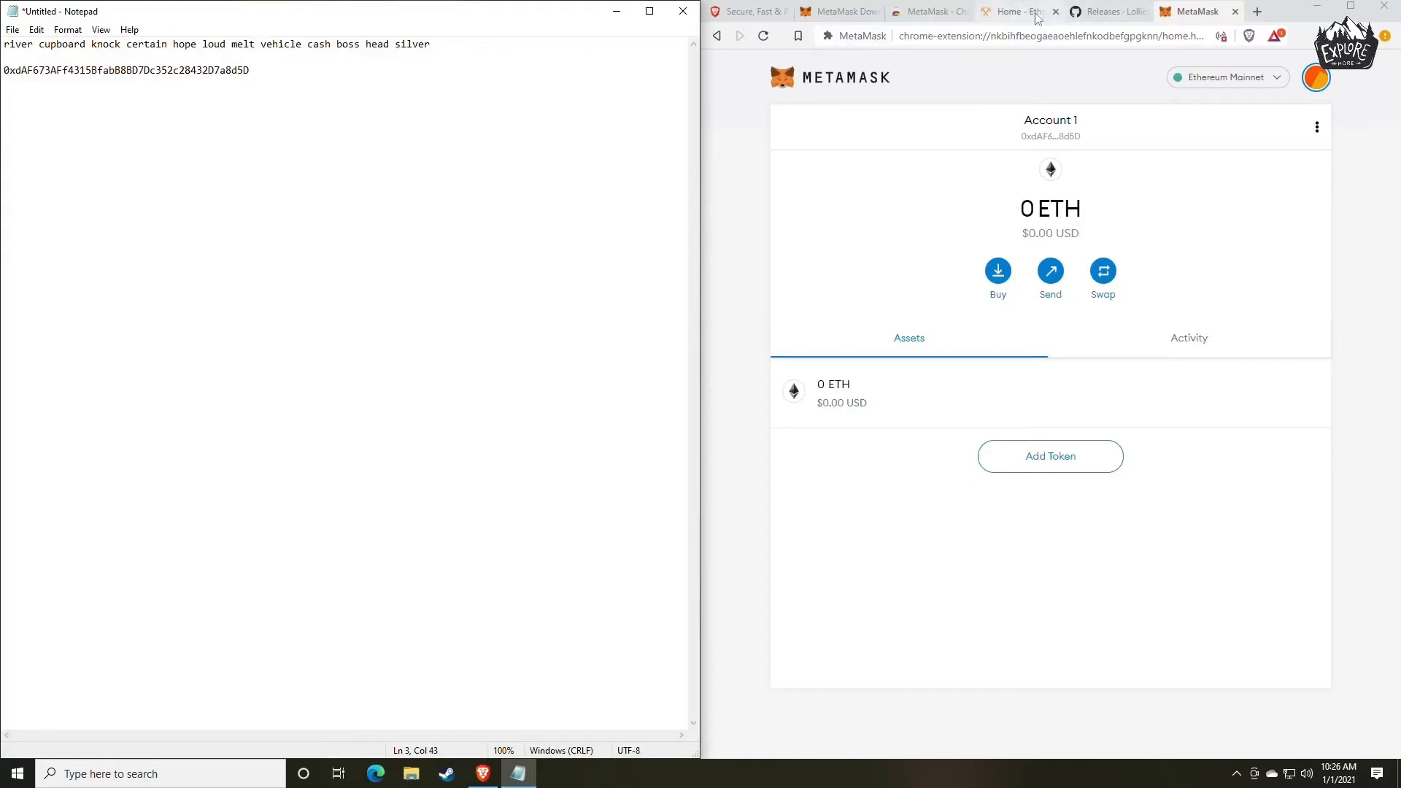
# Examine the lolMiner 1.17 release notes and downloadable assets on the GitHub releases page.
pyautogui.click(1098, 14)
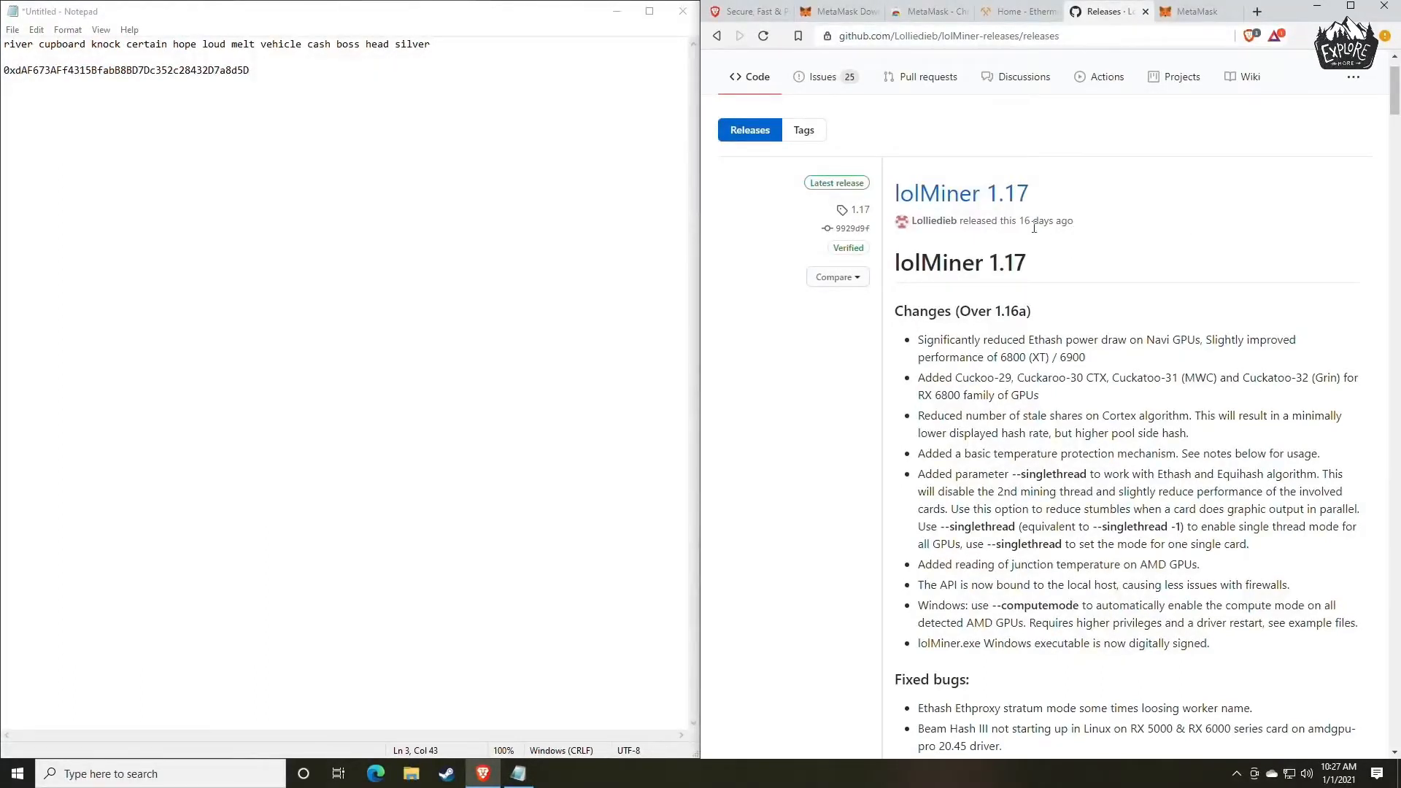
pyautogui.scroll(-1, 1043, 273)
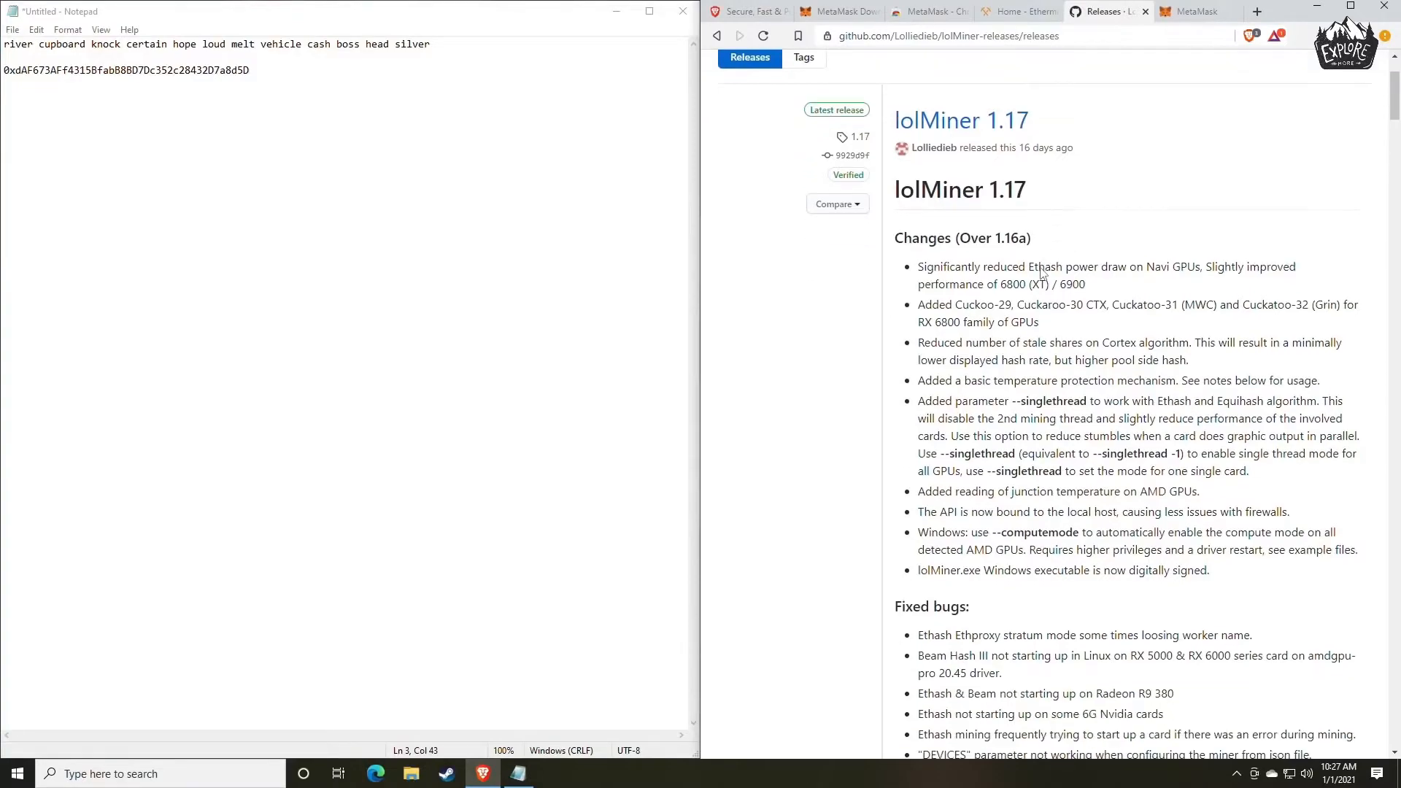
pyautogui.scroll(2, 1044, 272)
pyautogui.scroll(-12, 1043, 273)
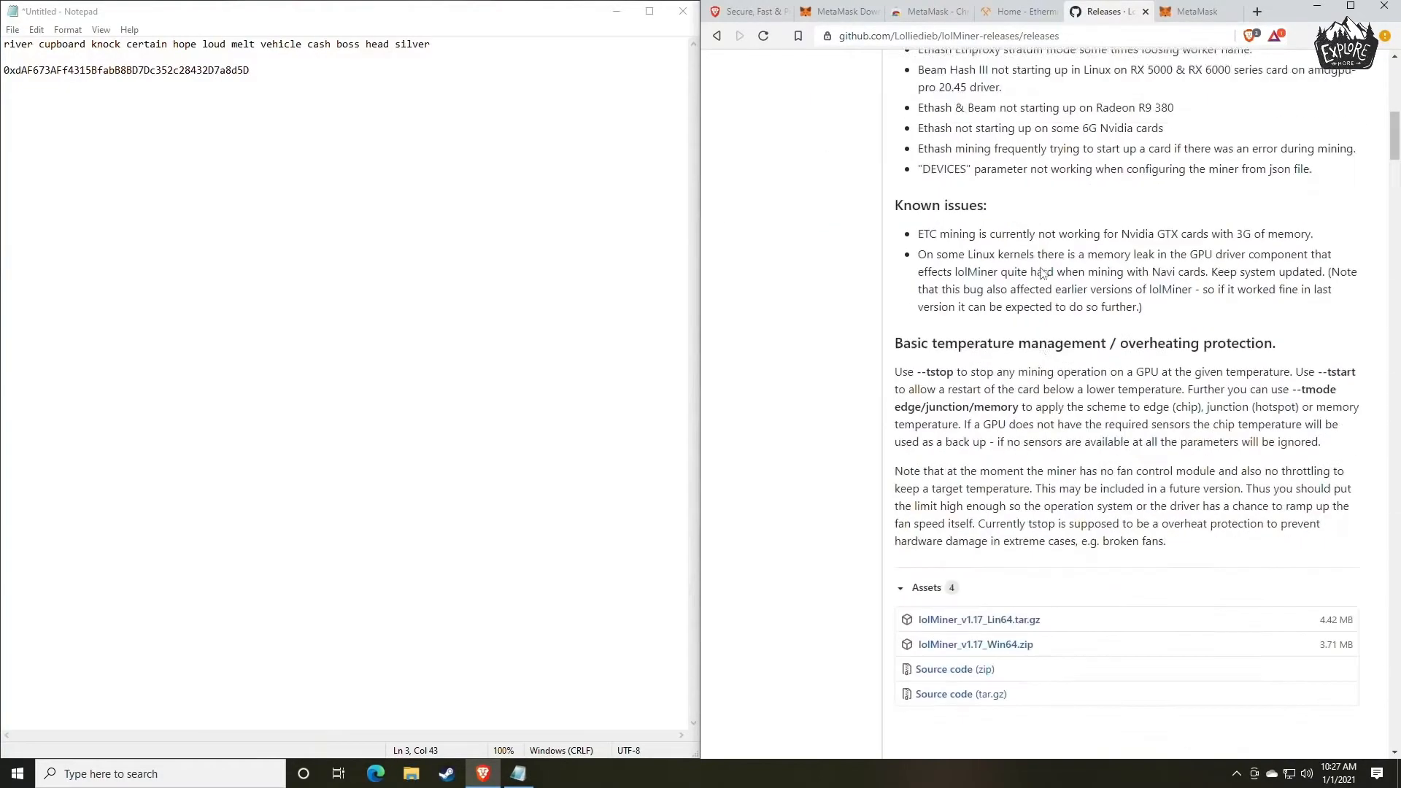
pyautogui.scroll(6, 1043, 273)
pyautogui.scroll(6, 1043, 273)
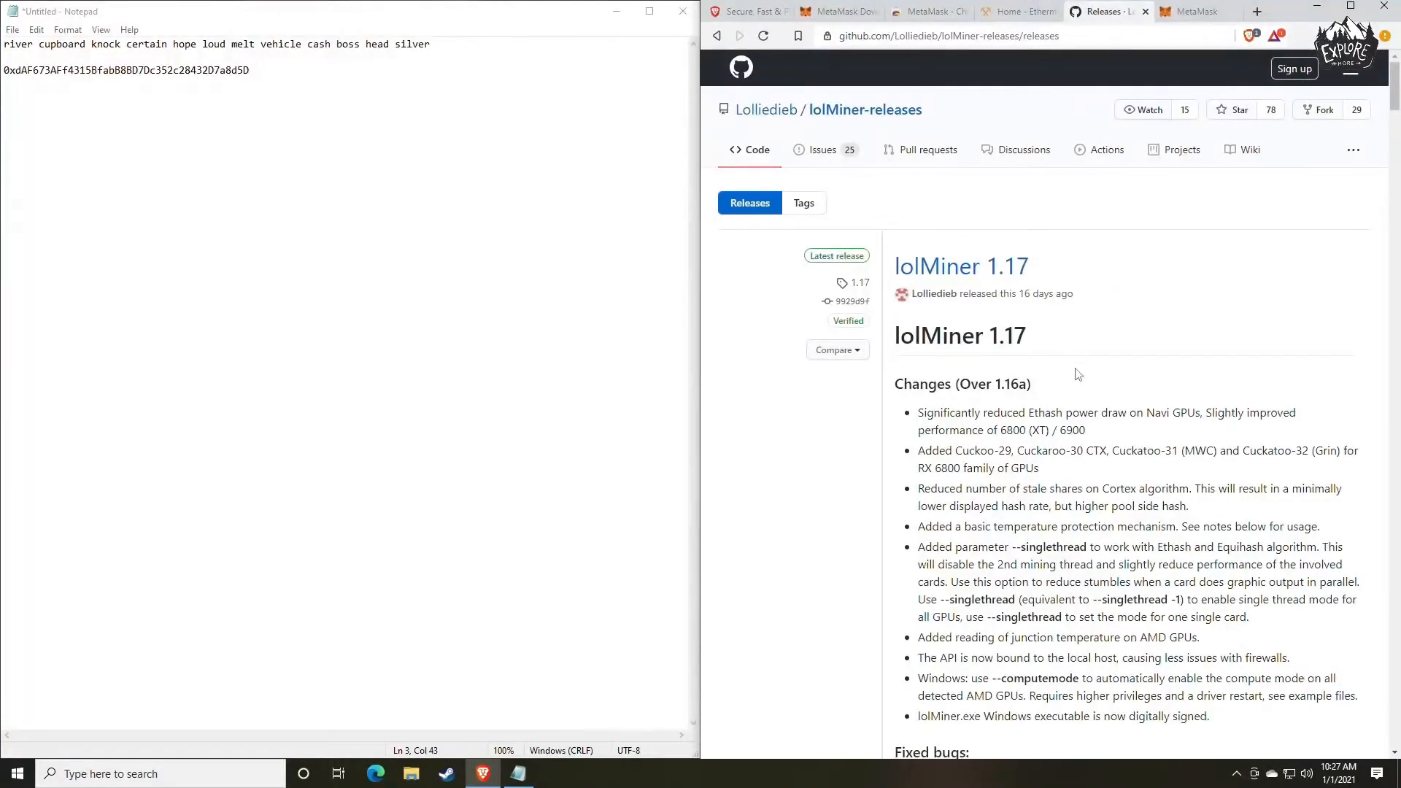
pyautogui.scroll(-4, 1080, 366)
pyautogui.scroll(-8, 1081, 368)
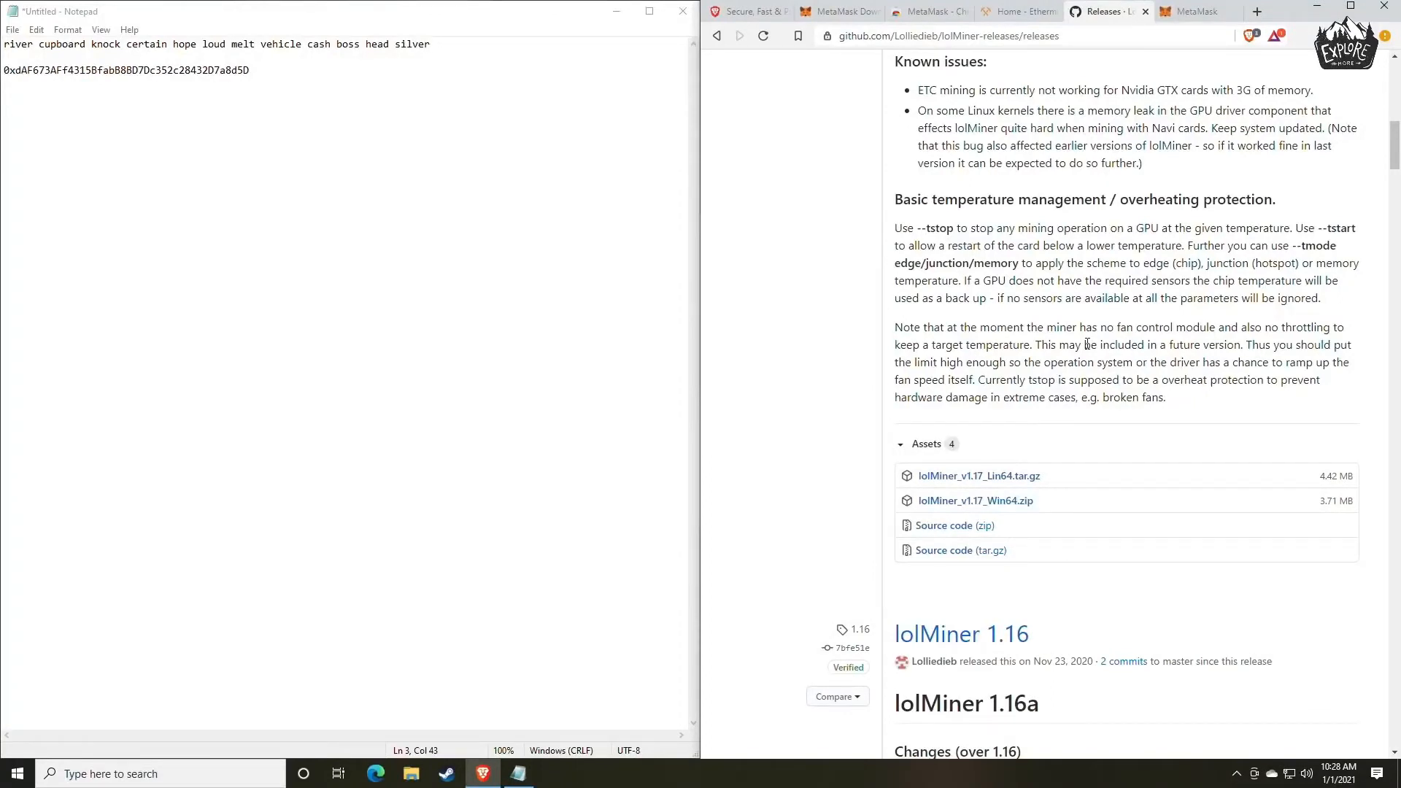
pyautogui.scroll(3, 1014, 391)
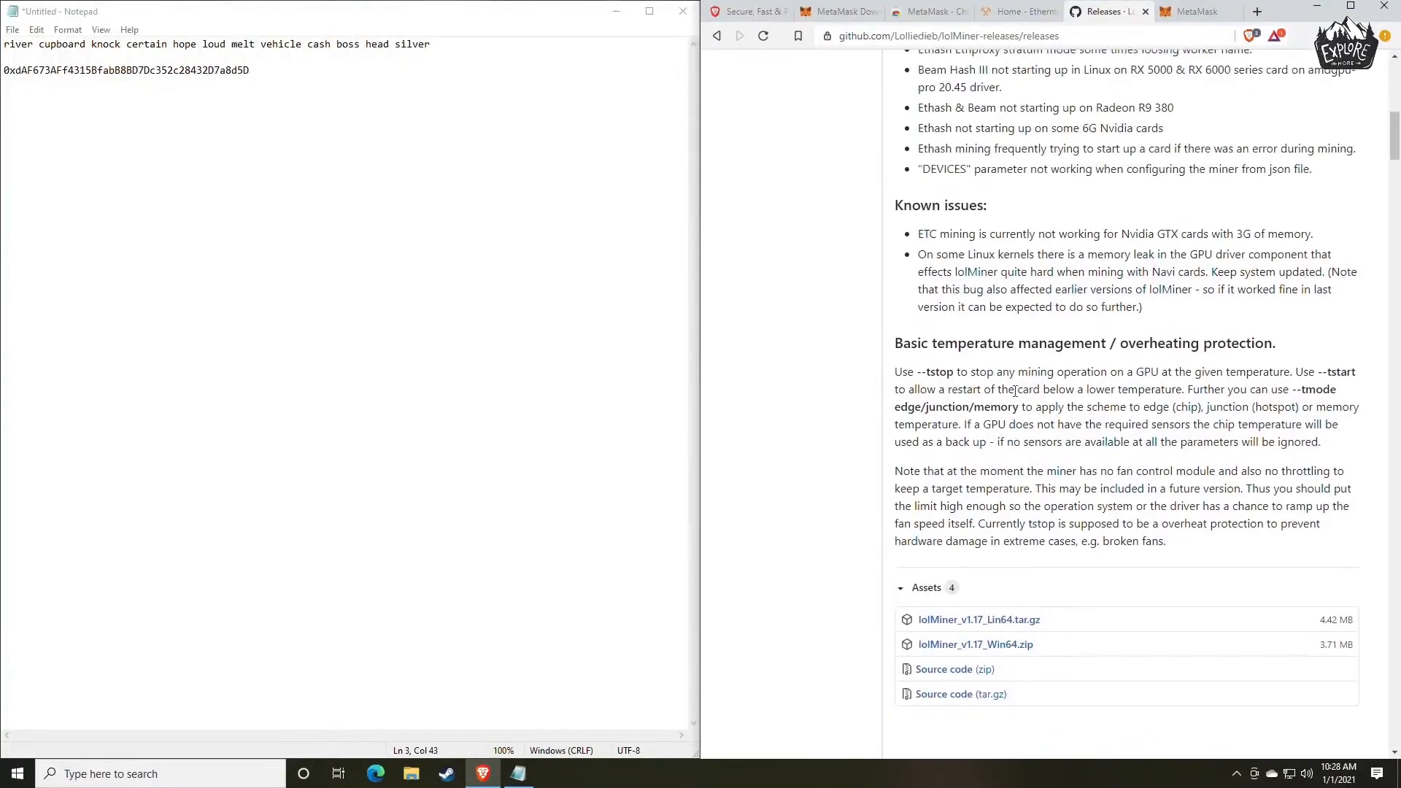
pyautogui.scroll(8, 1026, 401)
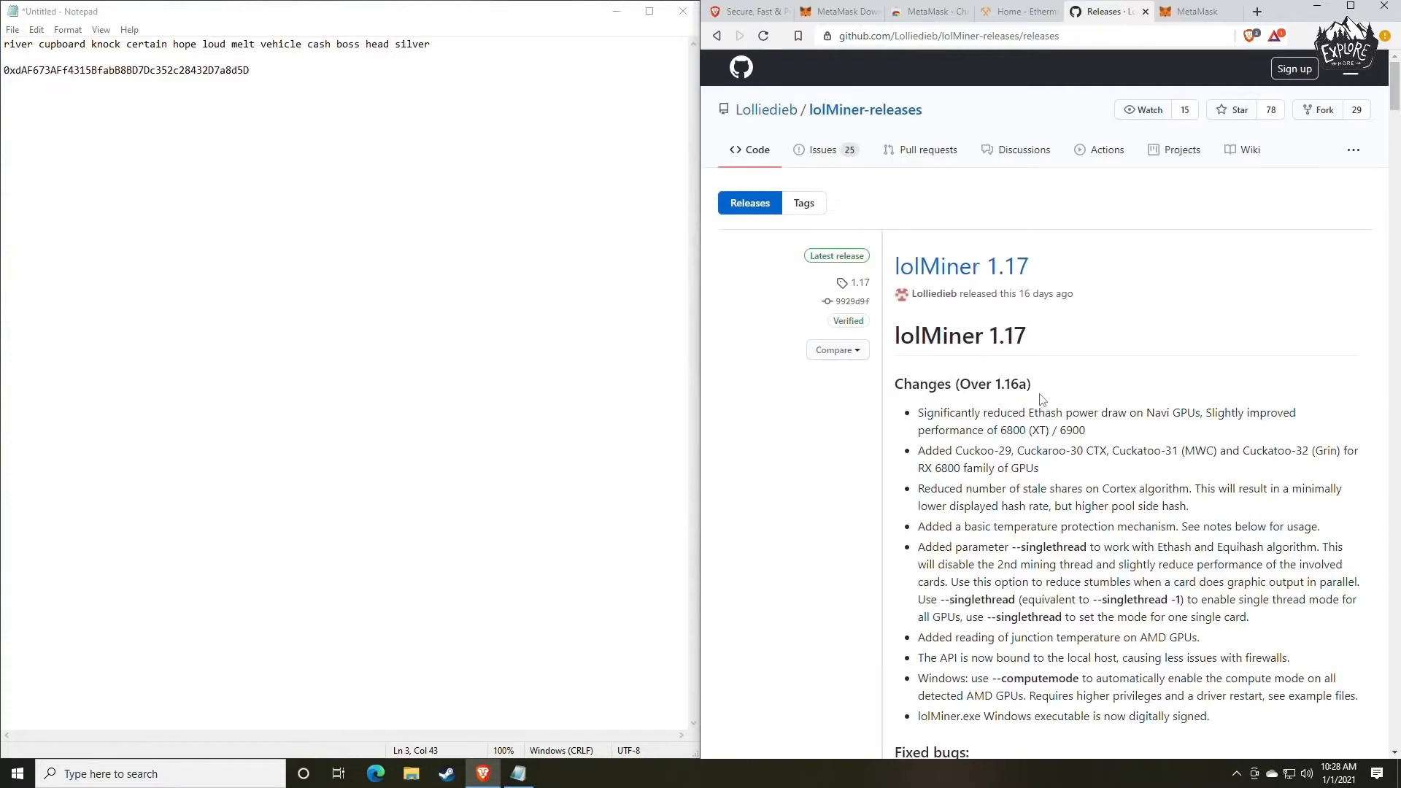
# Download lolMiner_v1.17_Win64.zip from the 1.17 release assets into Downloads and show the file in its folder.
pyautogui.scroll(-8, 1044, 402)
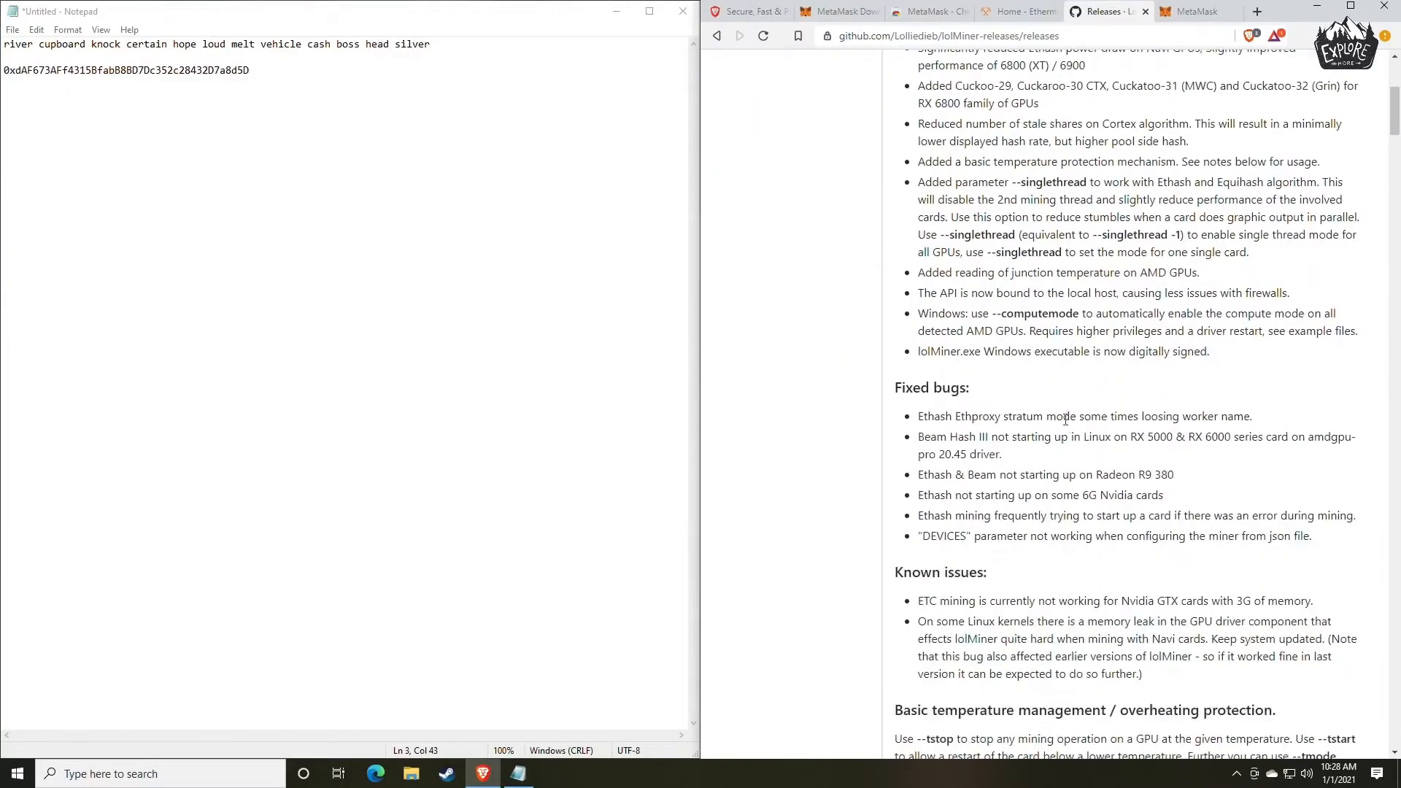
pyautogui.scroll(-3, 1072, 413)
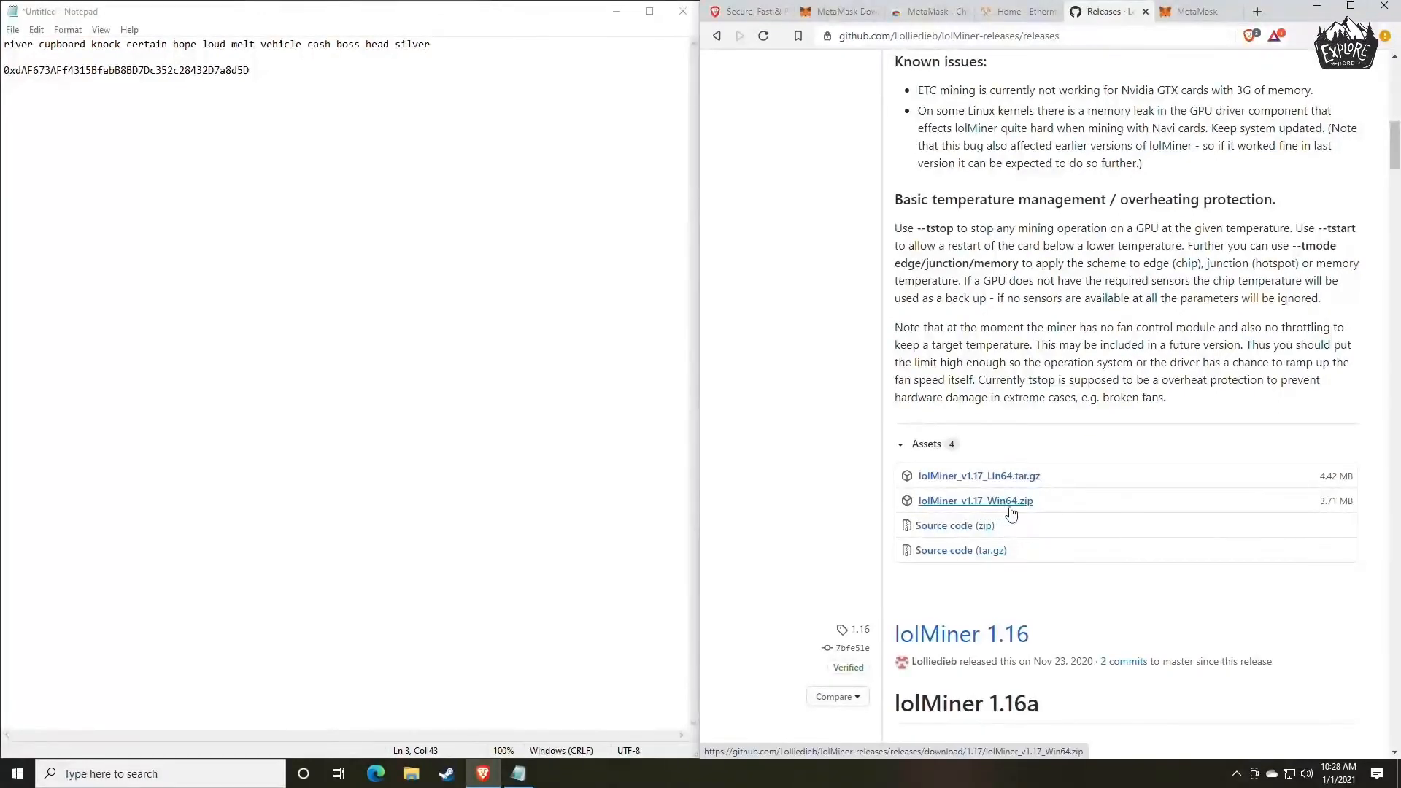
pyautogui.click(985, 504)
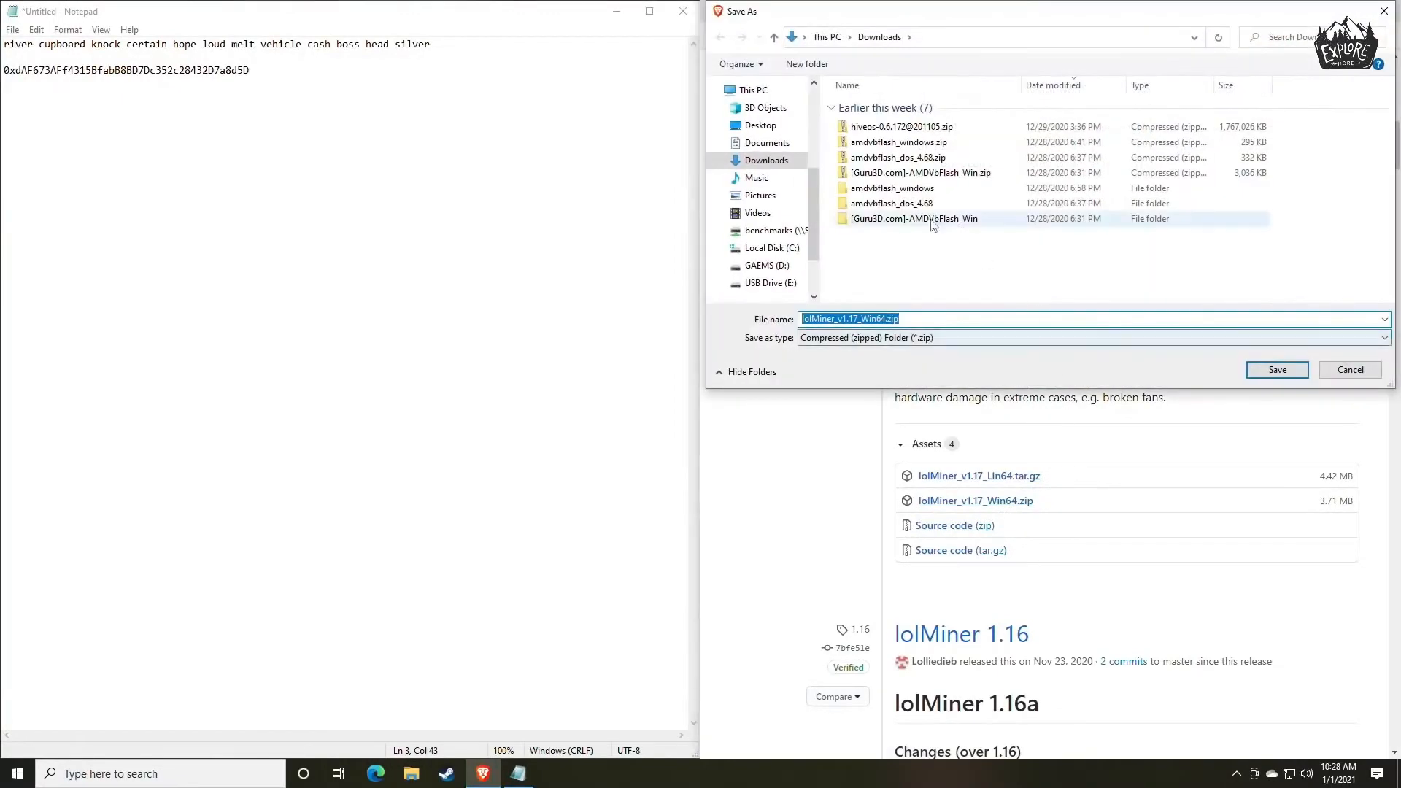
pyautogui.press('Return')
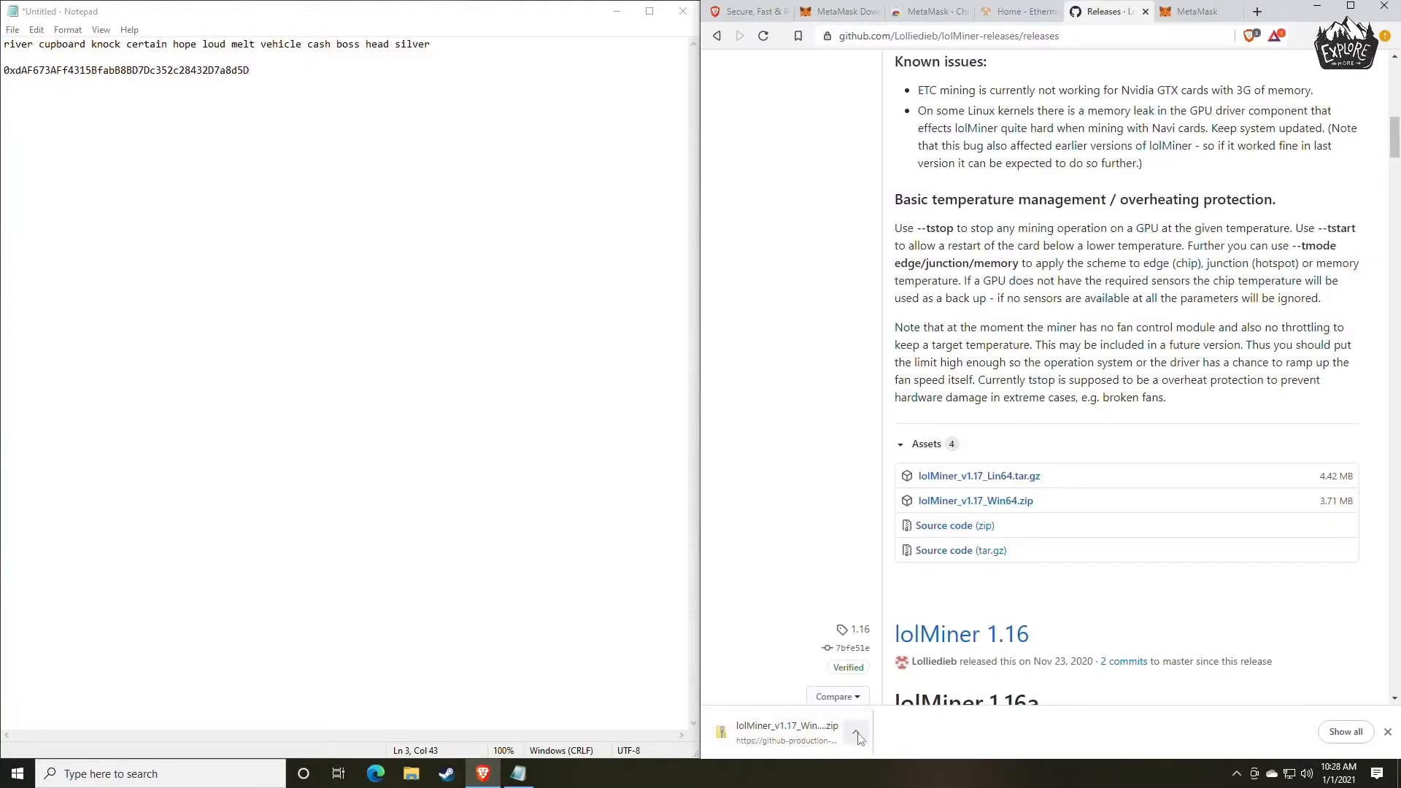
pyautogui.click(857, 732)
pyautogui.click(894, 682)
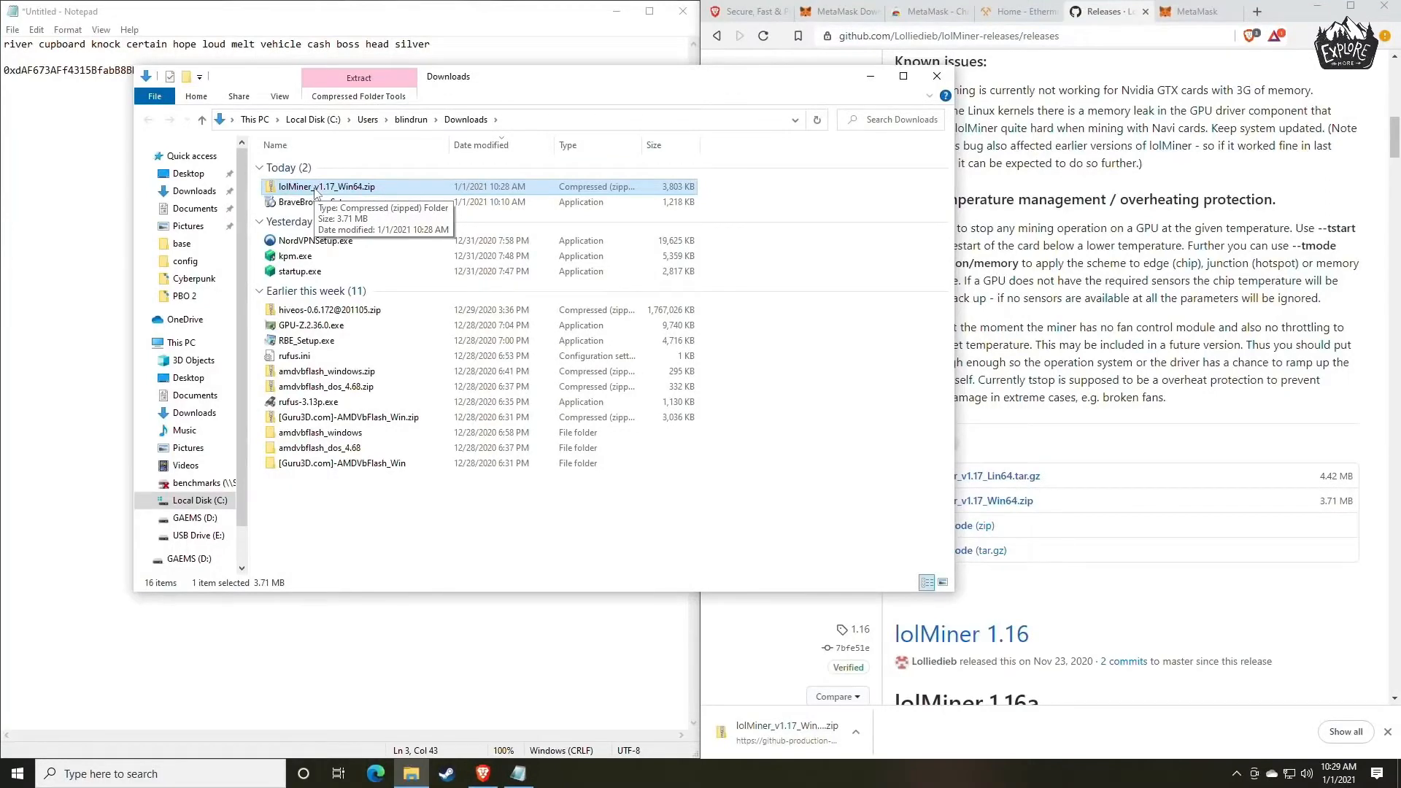
# Check the contents of the Miners folder on the GAEMS (D:) drive and return to Downloads.
pyautogui.click(194, 518)
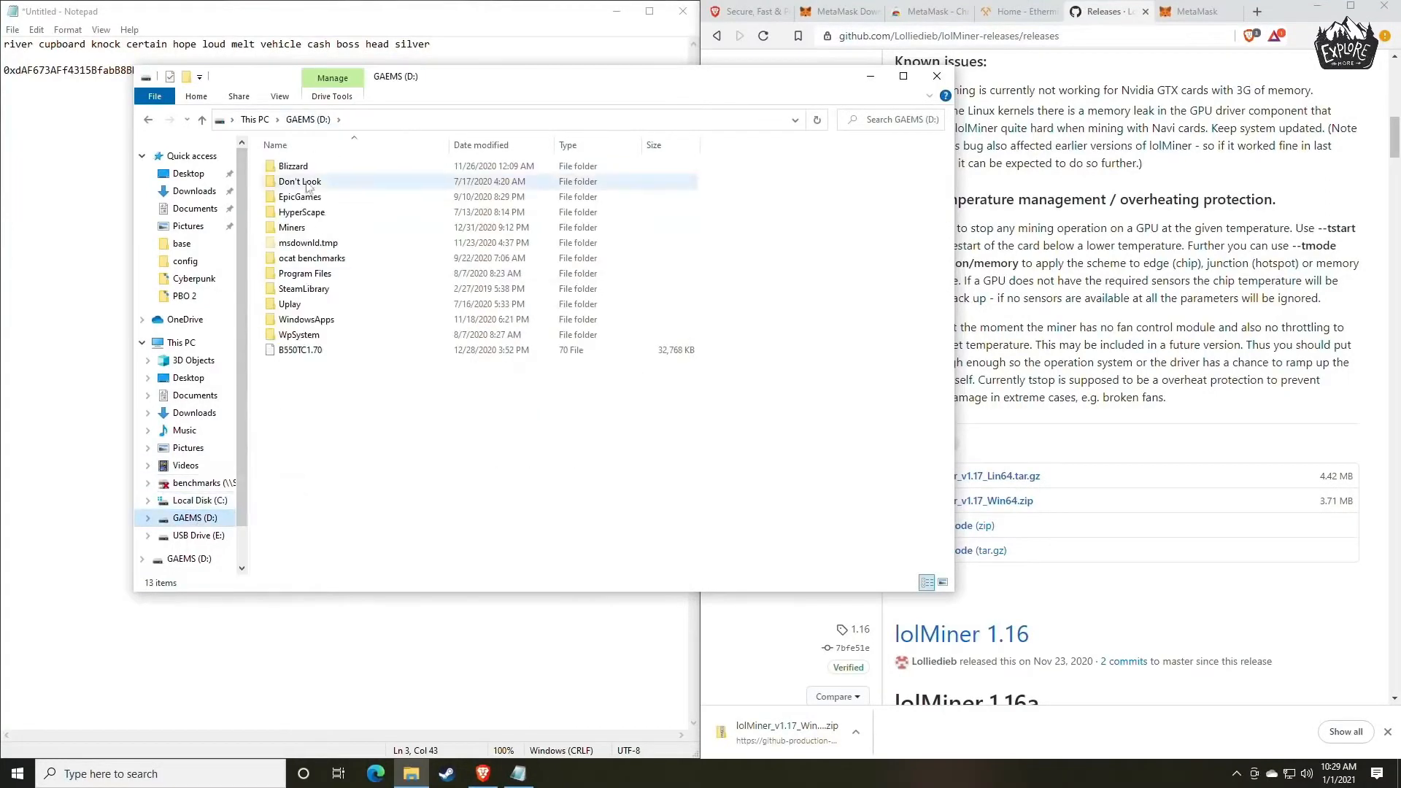
pyautogui.doubleClick(292, 228)
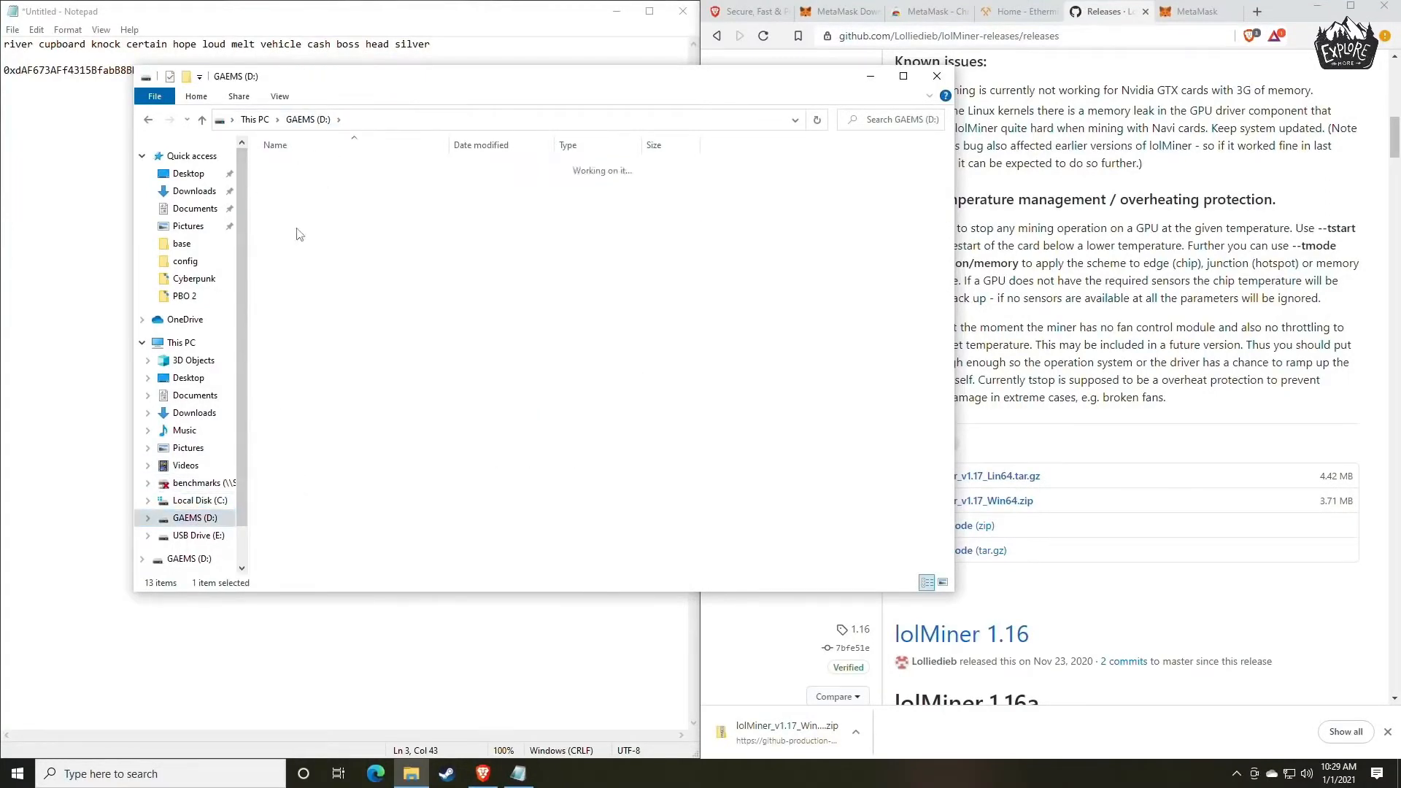
pyautogui.click(150, 119)
pyautogui.click(149, 120)
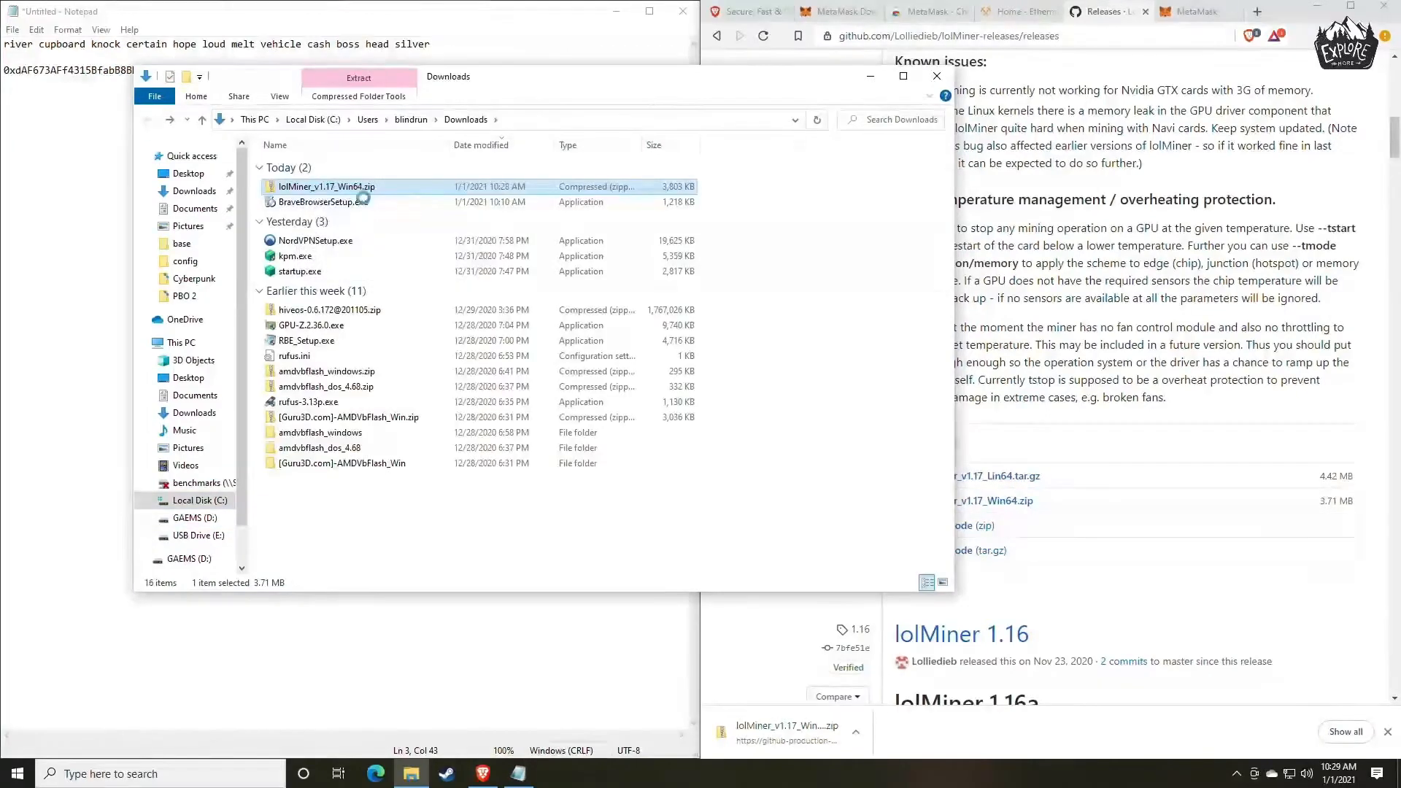
# Extract lolMiner_v1.17_Win64.zip to the default lolMiner_v1.17_Win64 folder in Downloads and open the extracted 1.17 folder.
pyautogui.rightClick(319, 188)
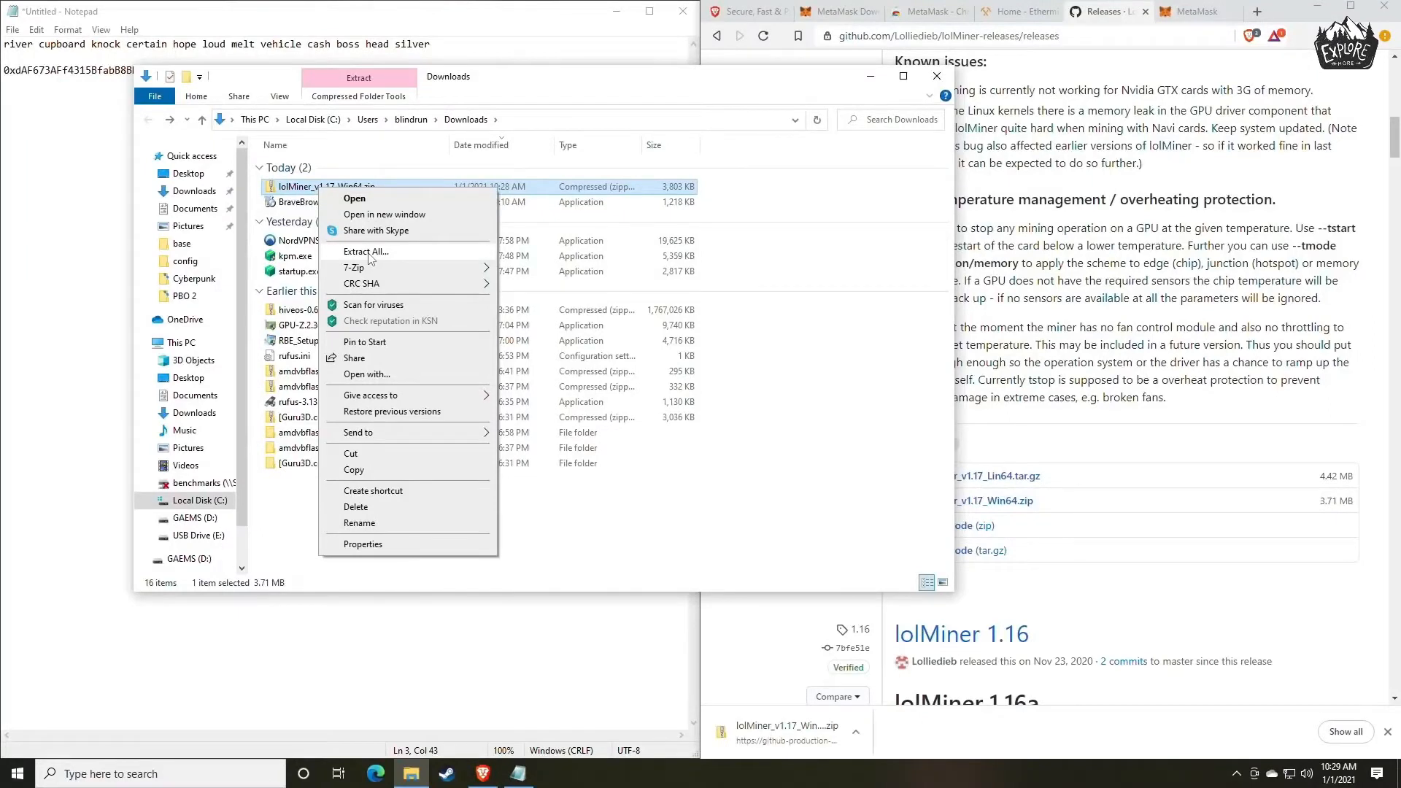
pyautogui.moveTo(358, 271)
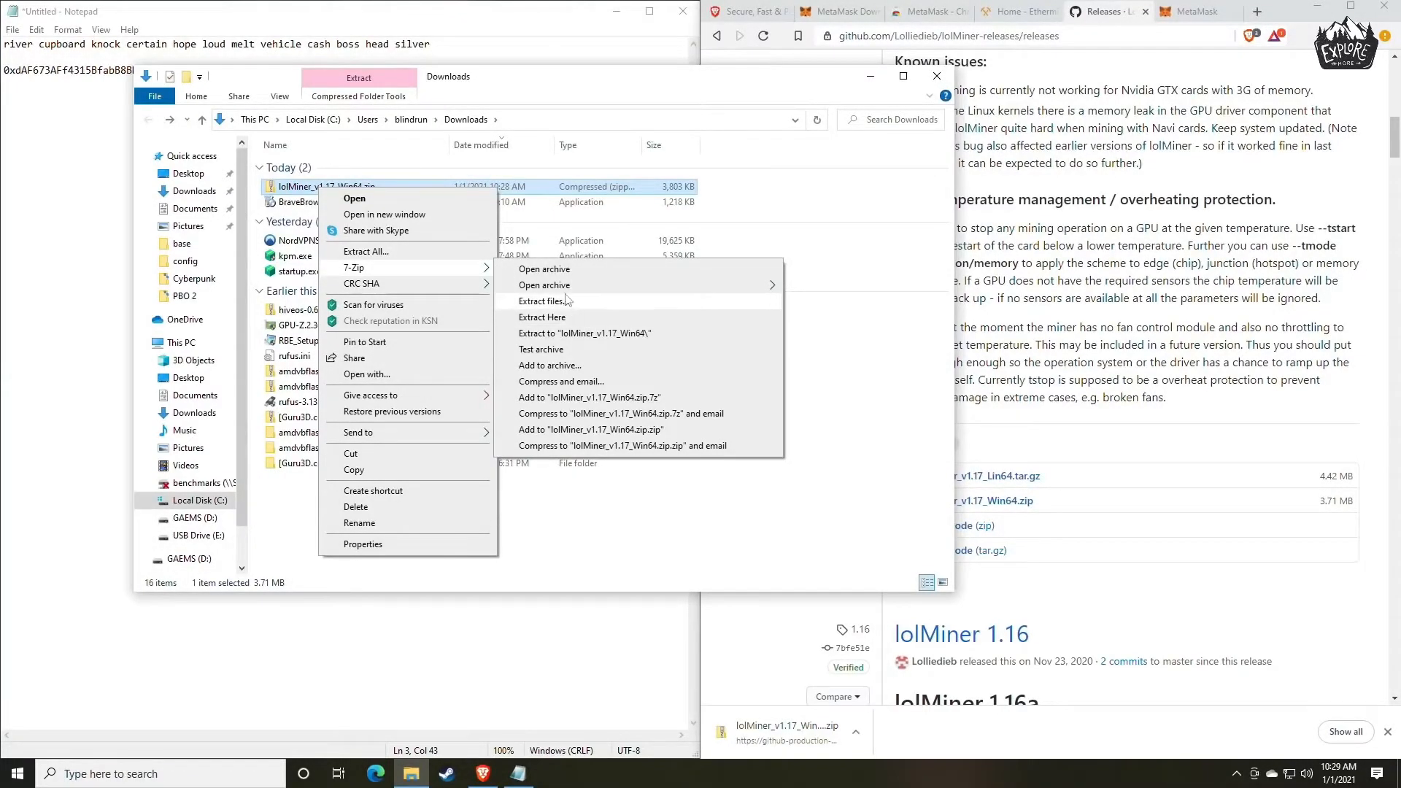
pyautogui.click(394, 256)
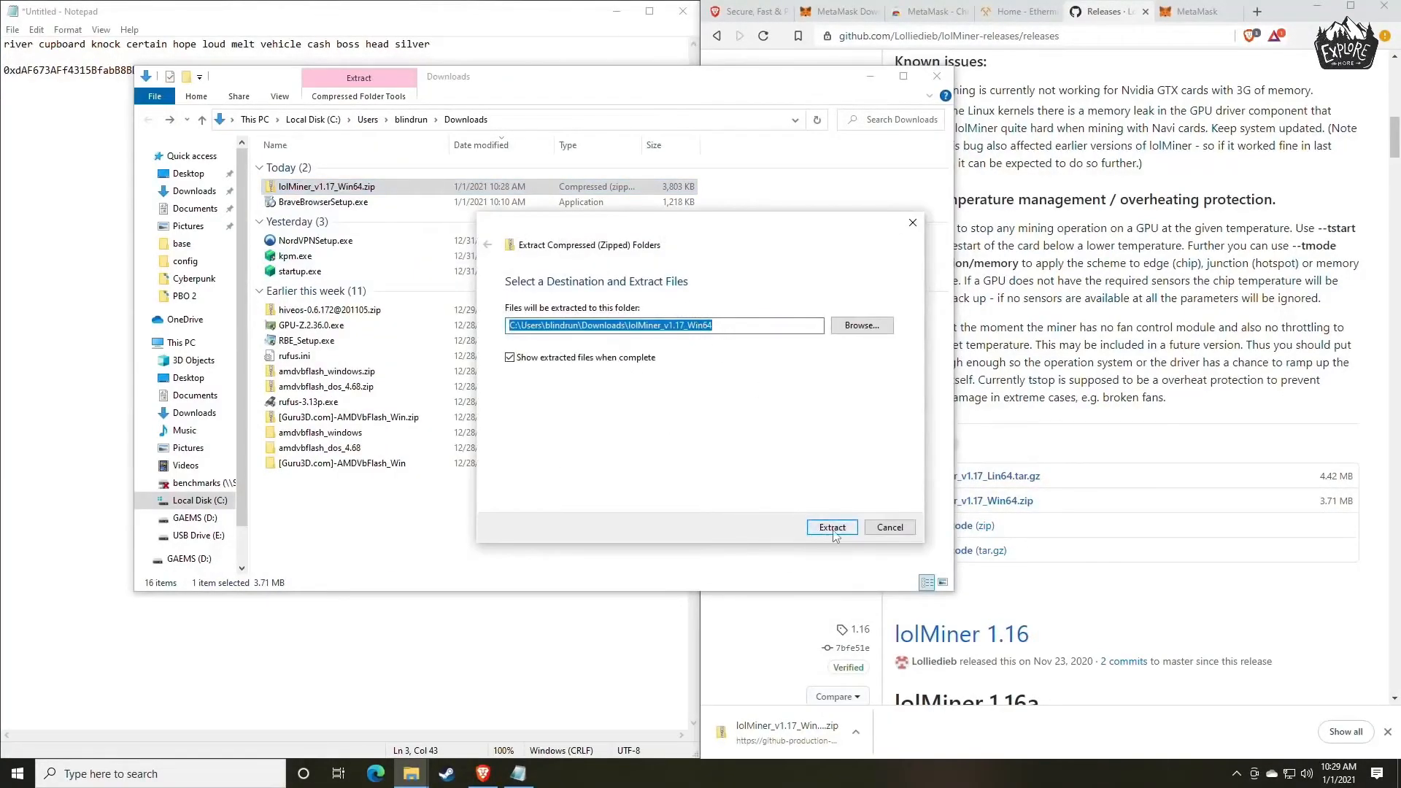
pyautogui.click(829, 528)
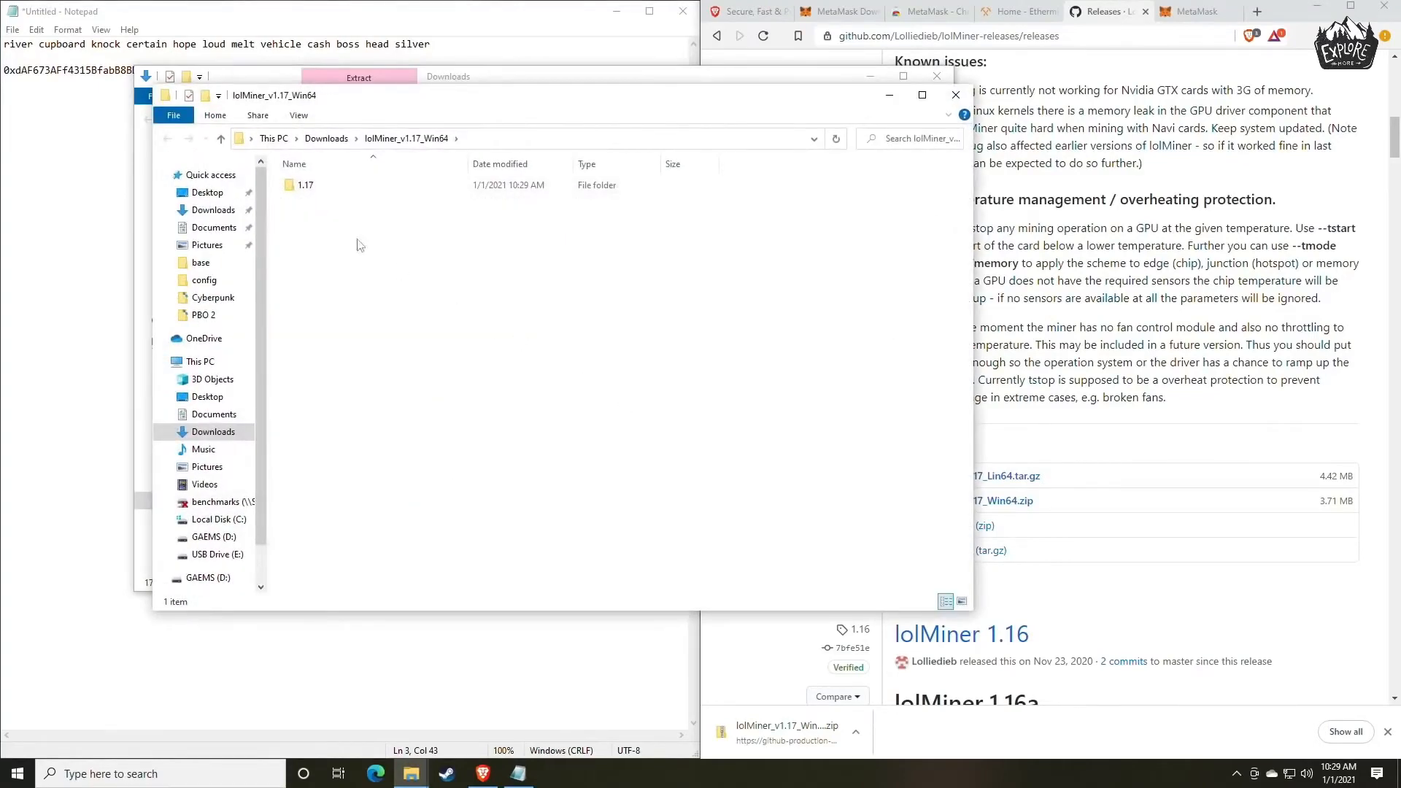
pyautogui.moveTo(440, 102); pyautogui.dragTo(613, 114)
pyautogui.doubleClick(479, 197)
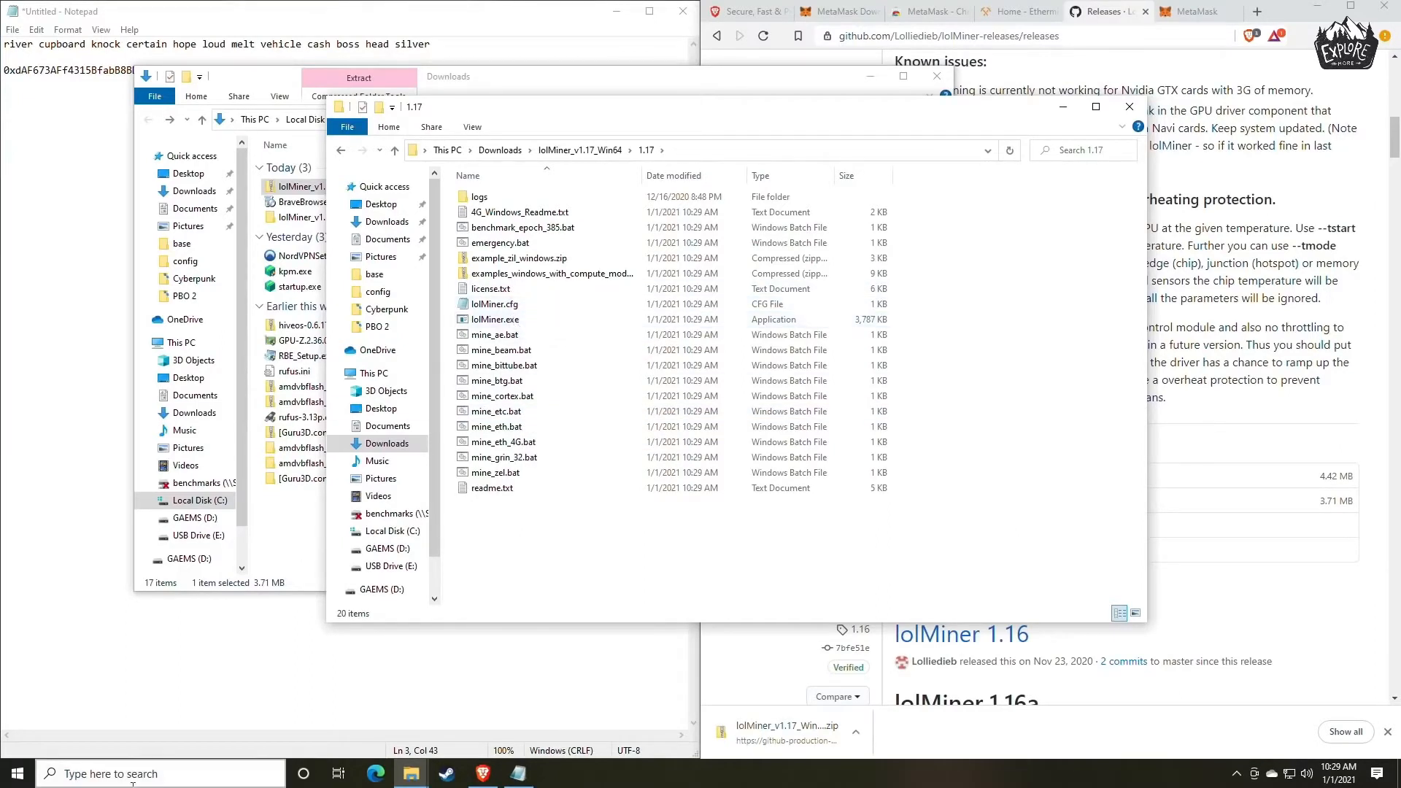
# Open File Explorer Options from a Windows search for "file" and bring up the advanced view settings for file extensions.
pyautogui.click(168, 774)
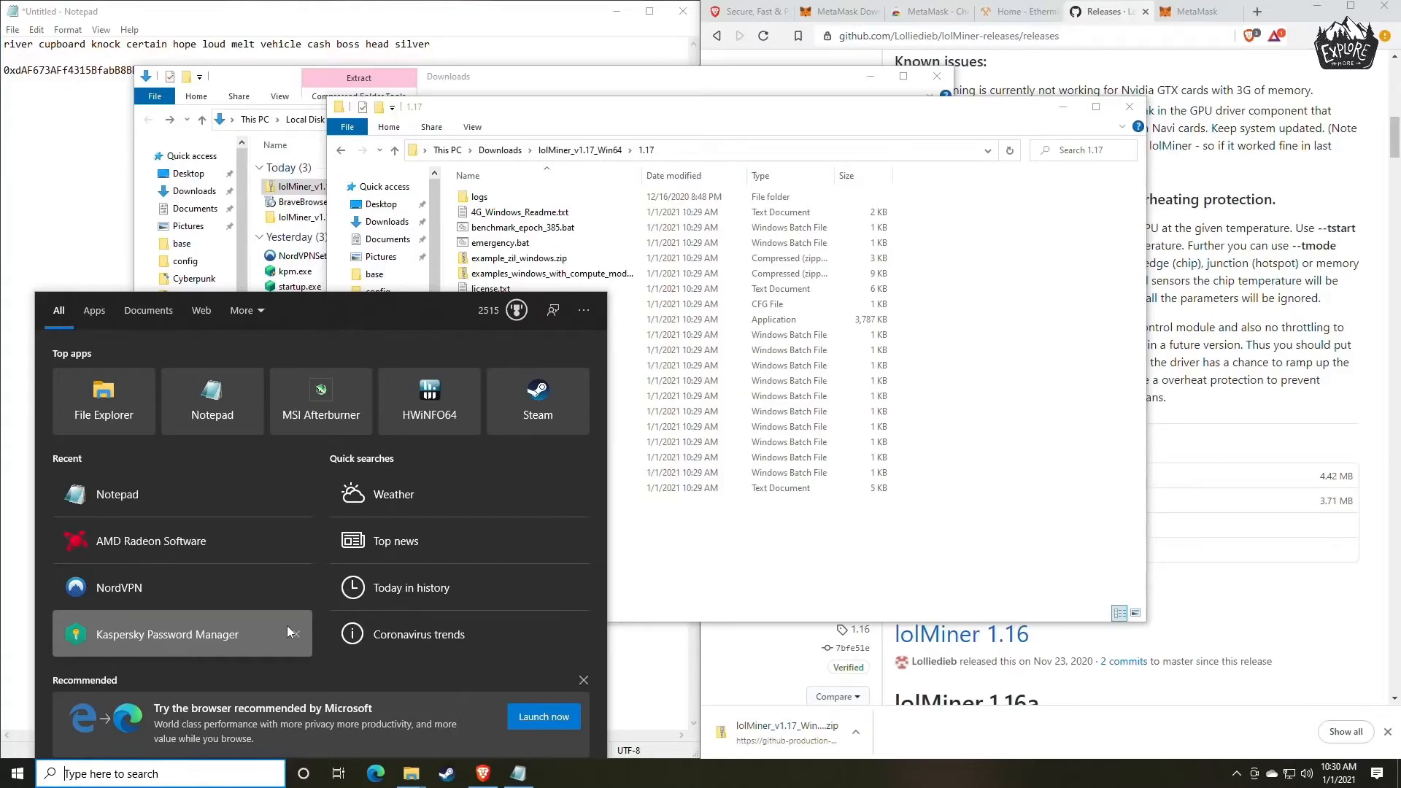
pyautogui.write('file')
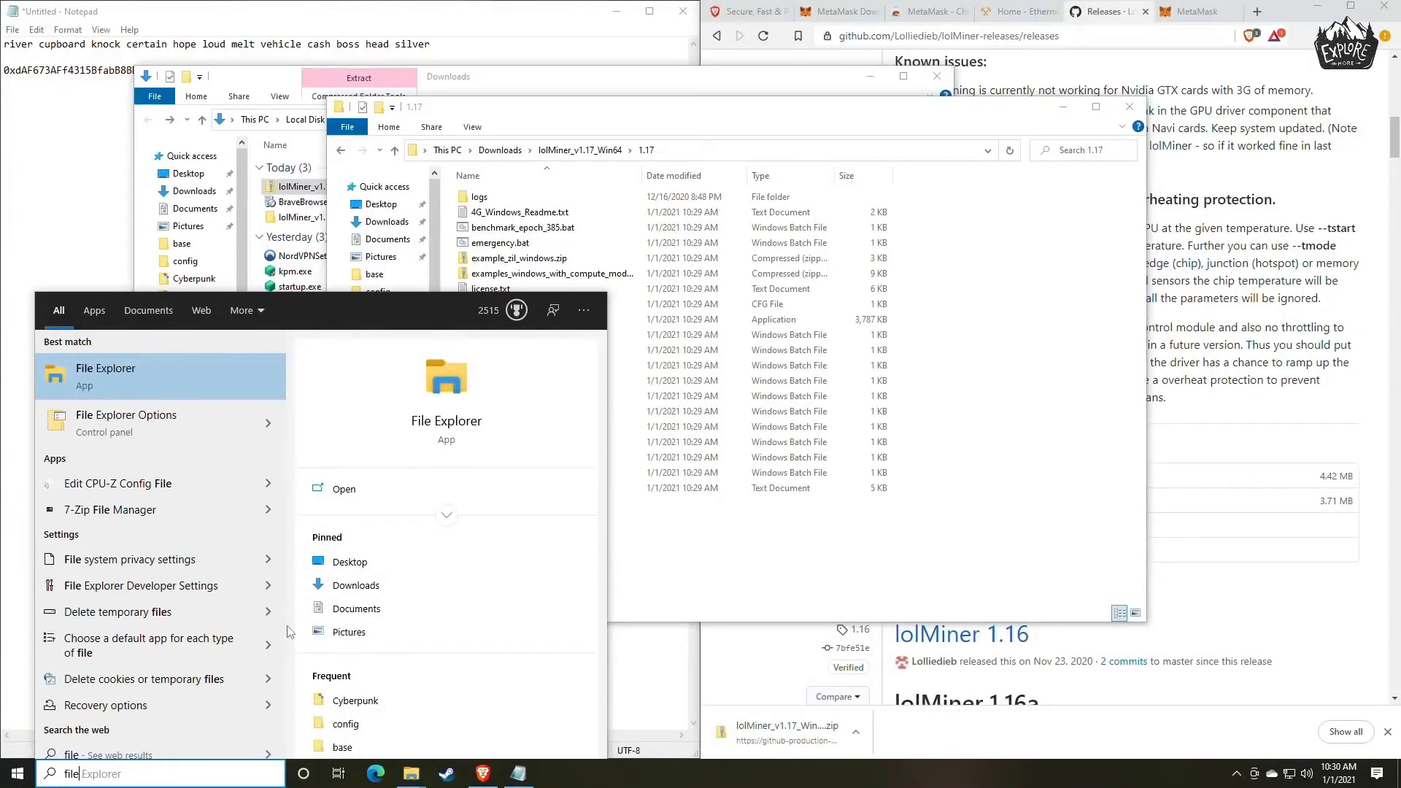
pyautogui.click(175, 431)
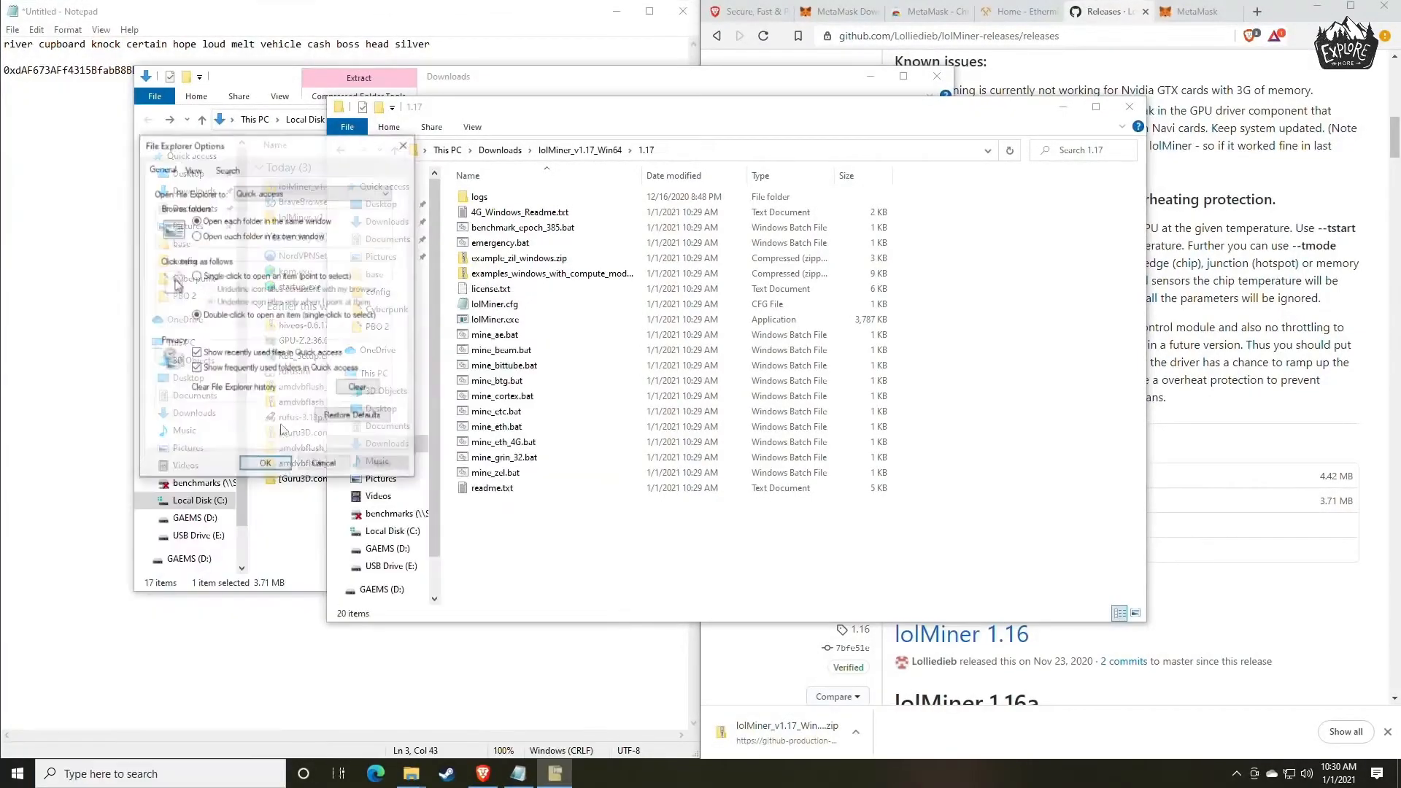
pyautogui.moveTo(250, 146); pyautogui.dragTo(668, 143)
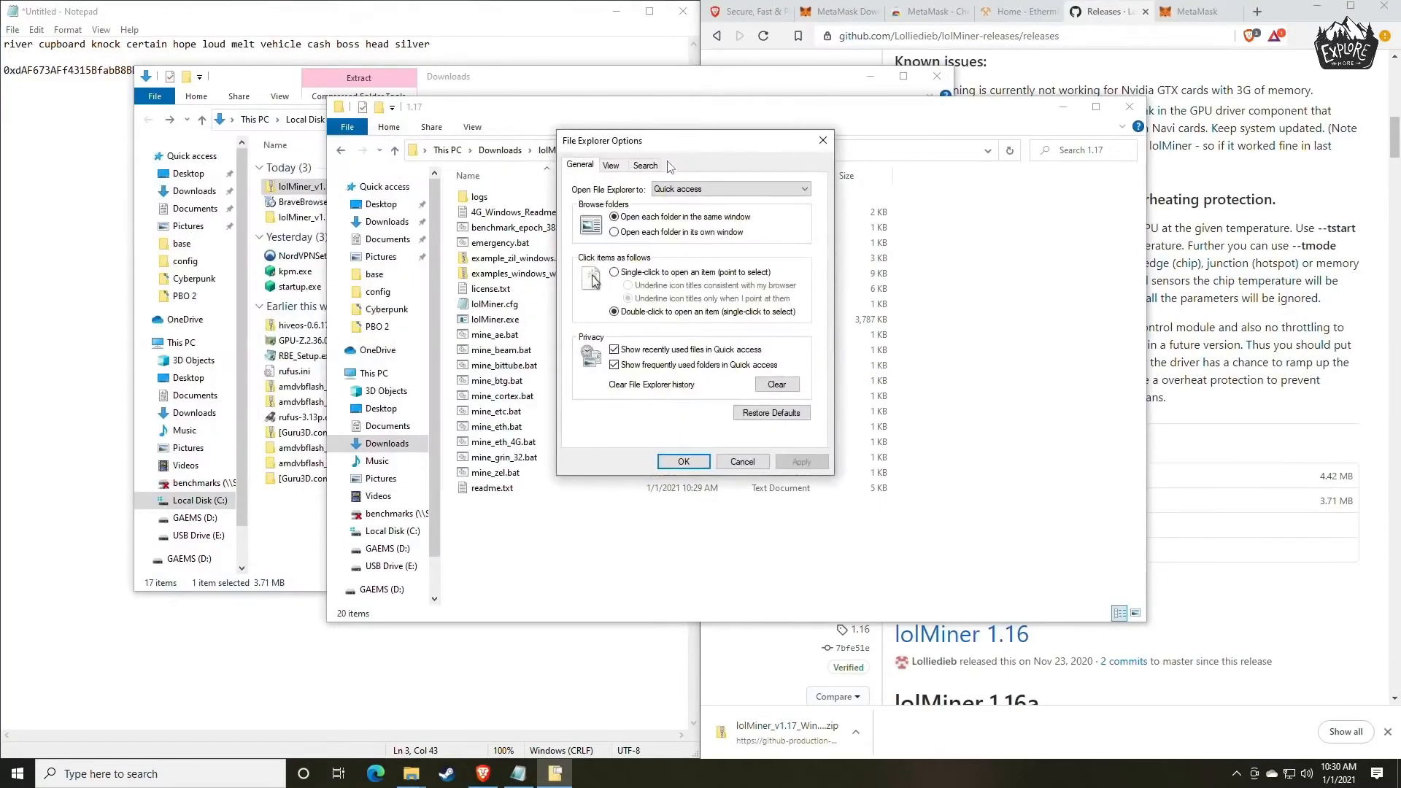
pyautogui.click(612, 166)
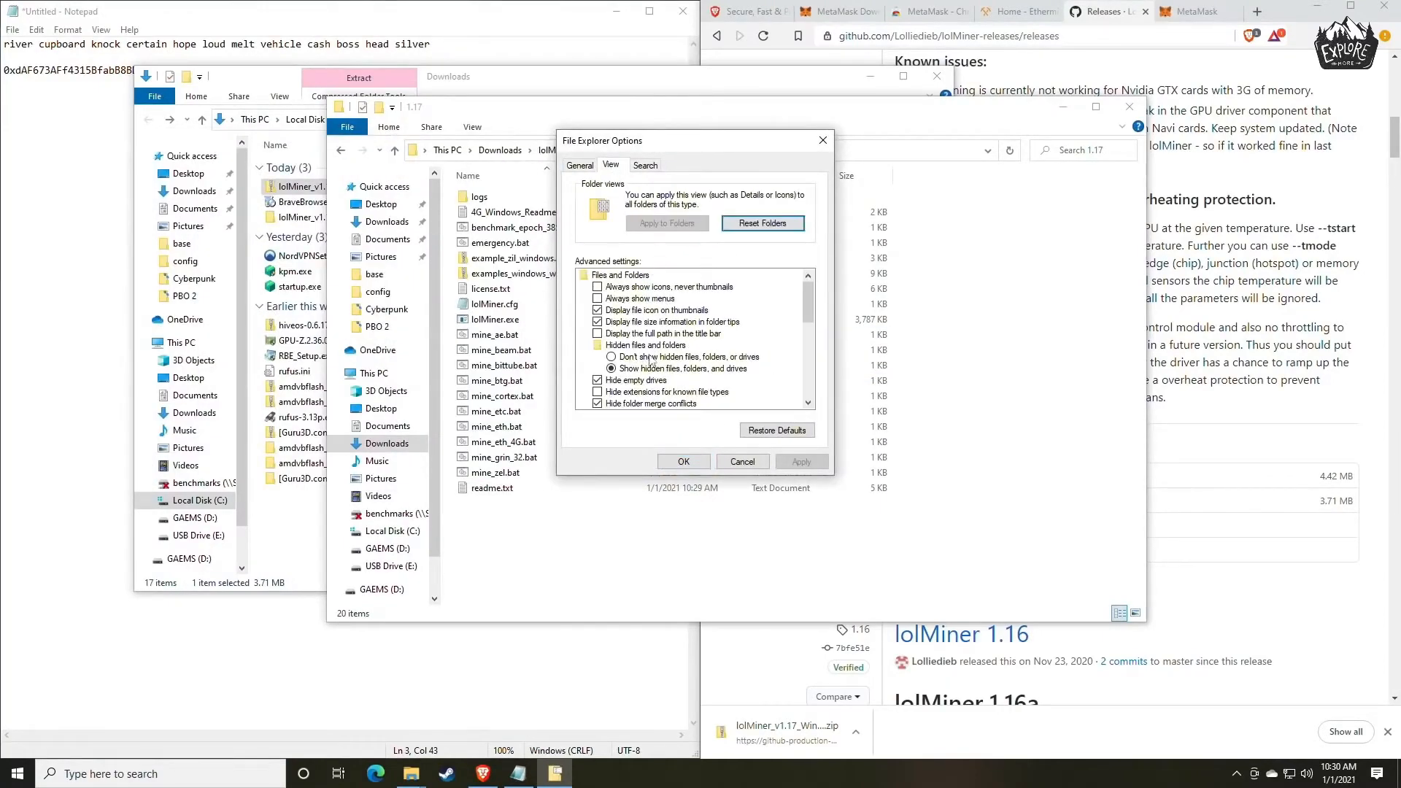
pyautogui.scroll(-1, 651, 359)
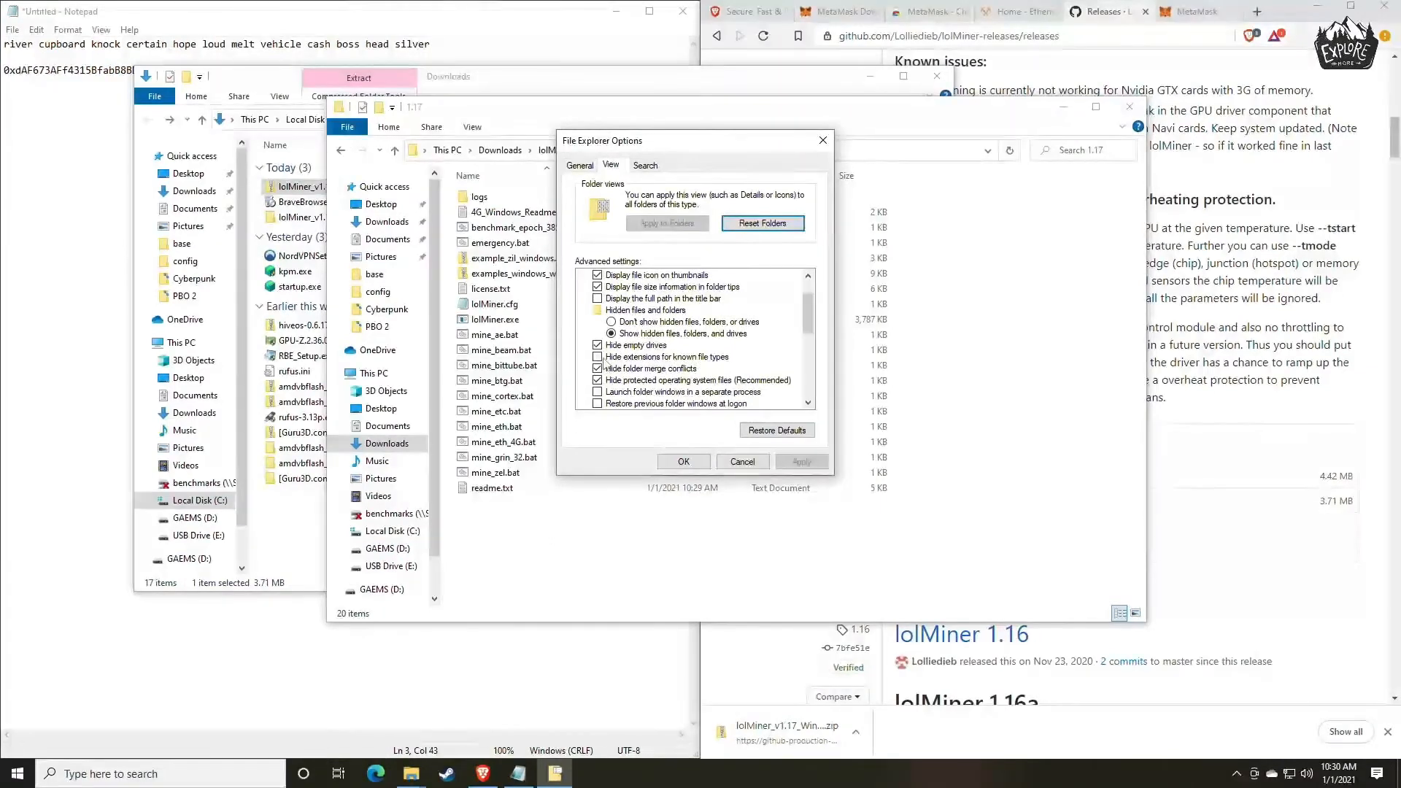
# Enable hiding extensions for known file types, apply it, uncover the file list, and dismiss the Kaspersky notification.
pyautogui.click(693, 357)
pyautogui.click(801, 462)
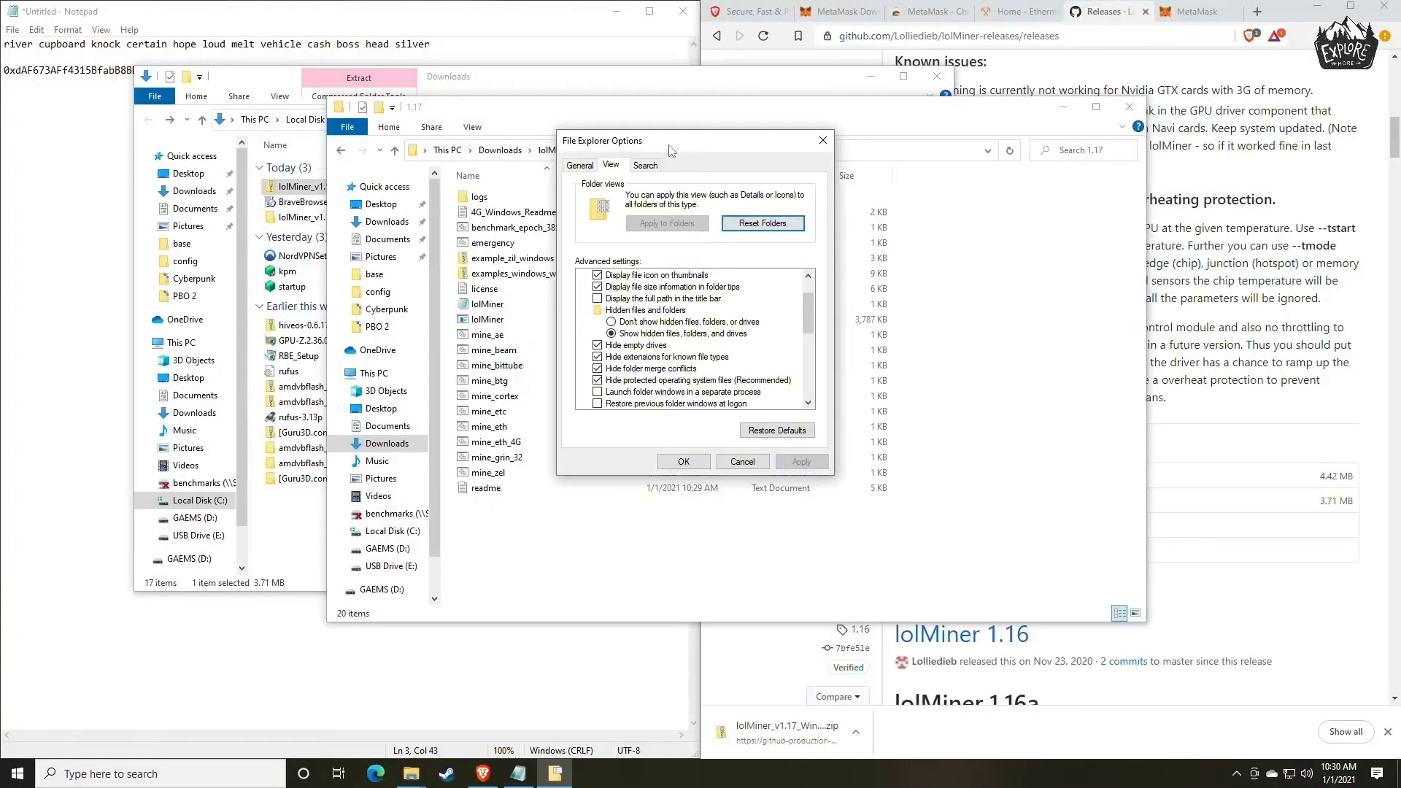
pyautogui.moveTo(677, 143); pyautogui.dragTo(947, 152)
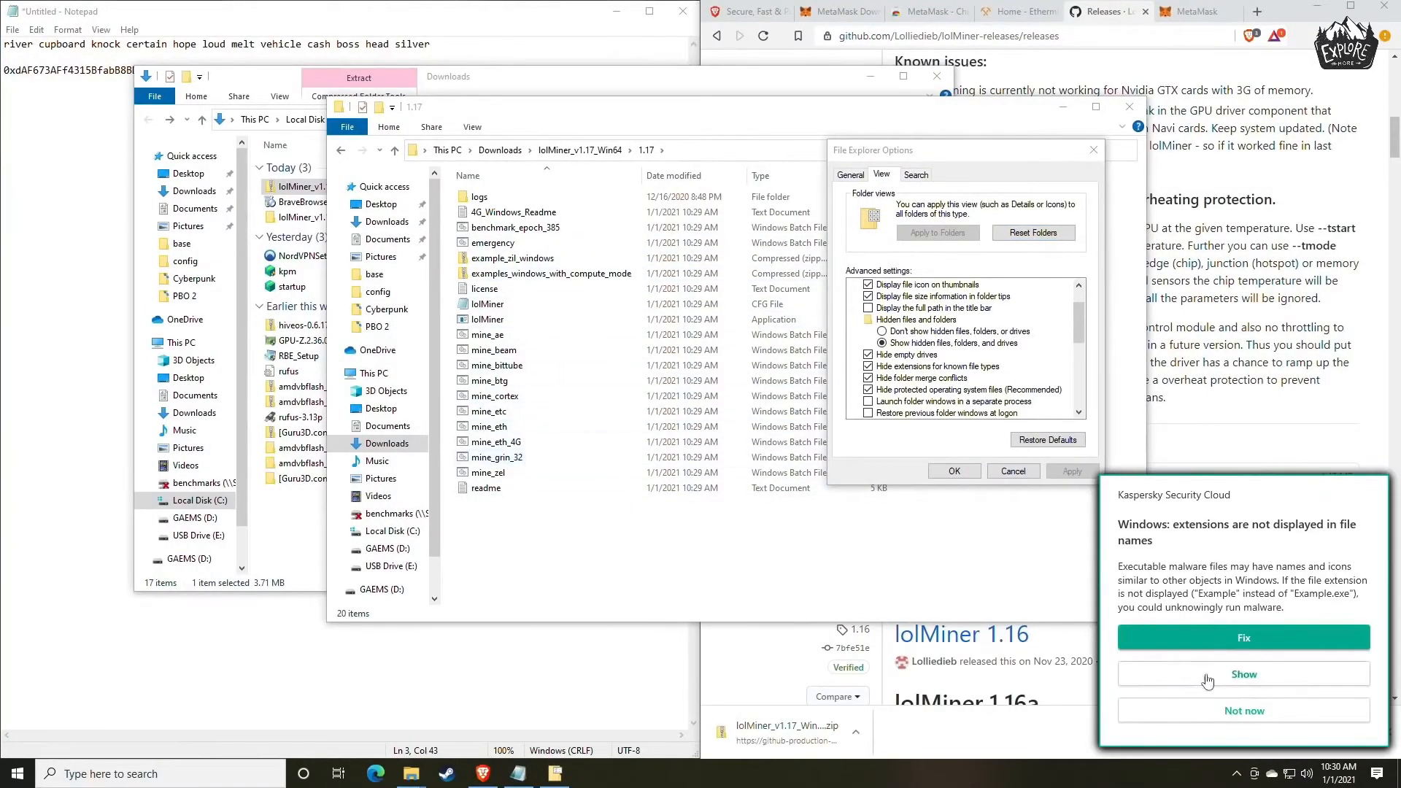
pyautogui.click(1250, 716)
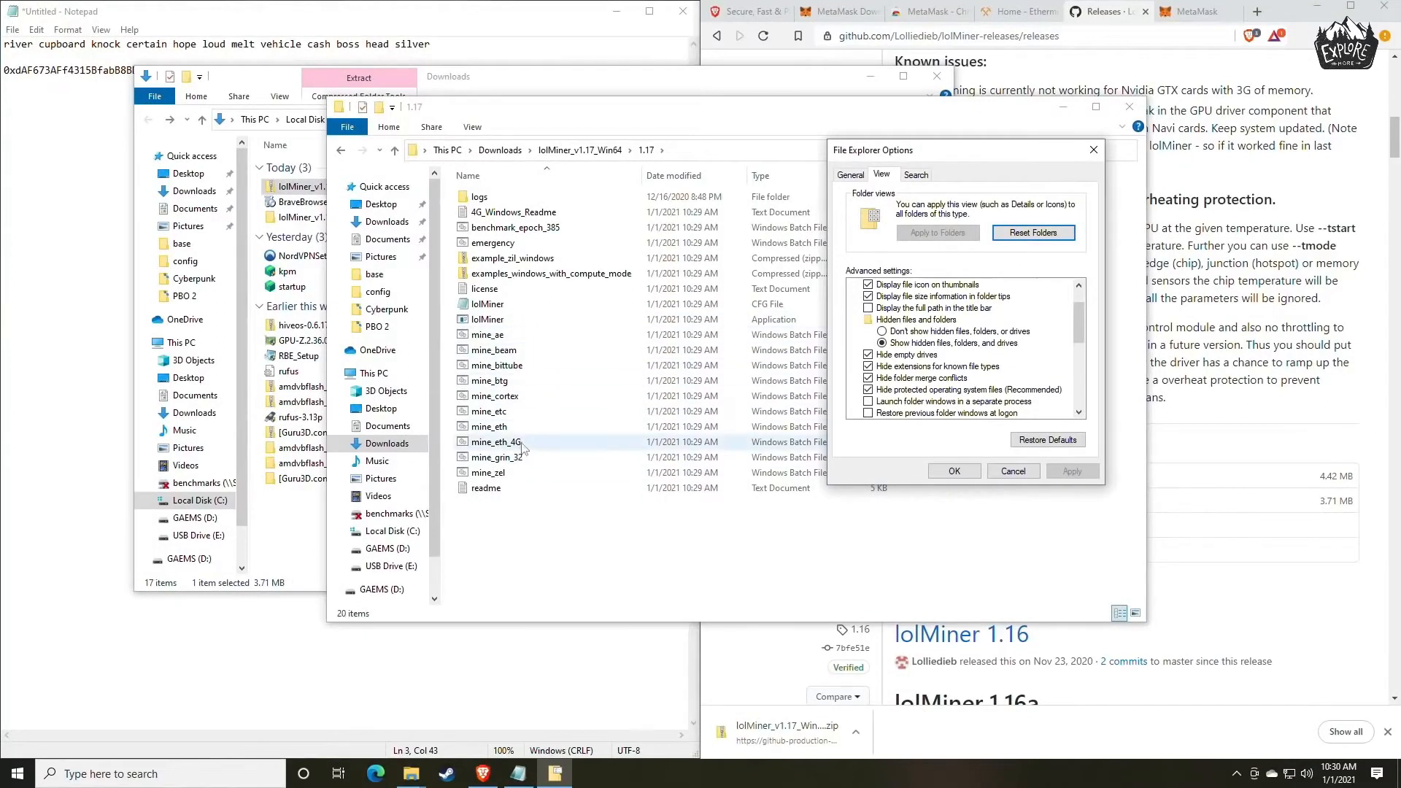
# Disable hiding extensions for known file types and apply the change.
pyautogui.click(867, 366)
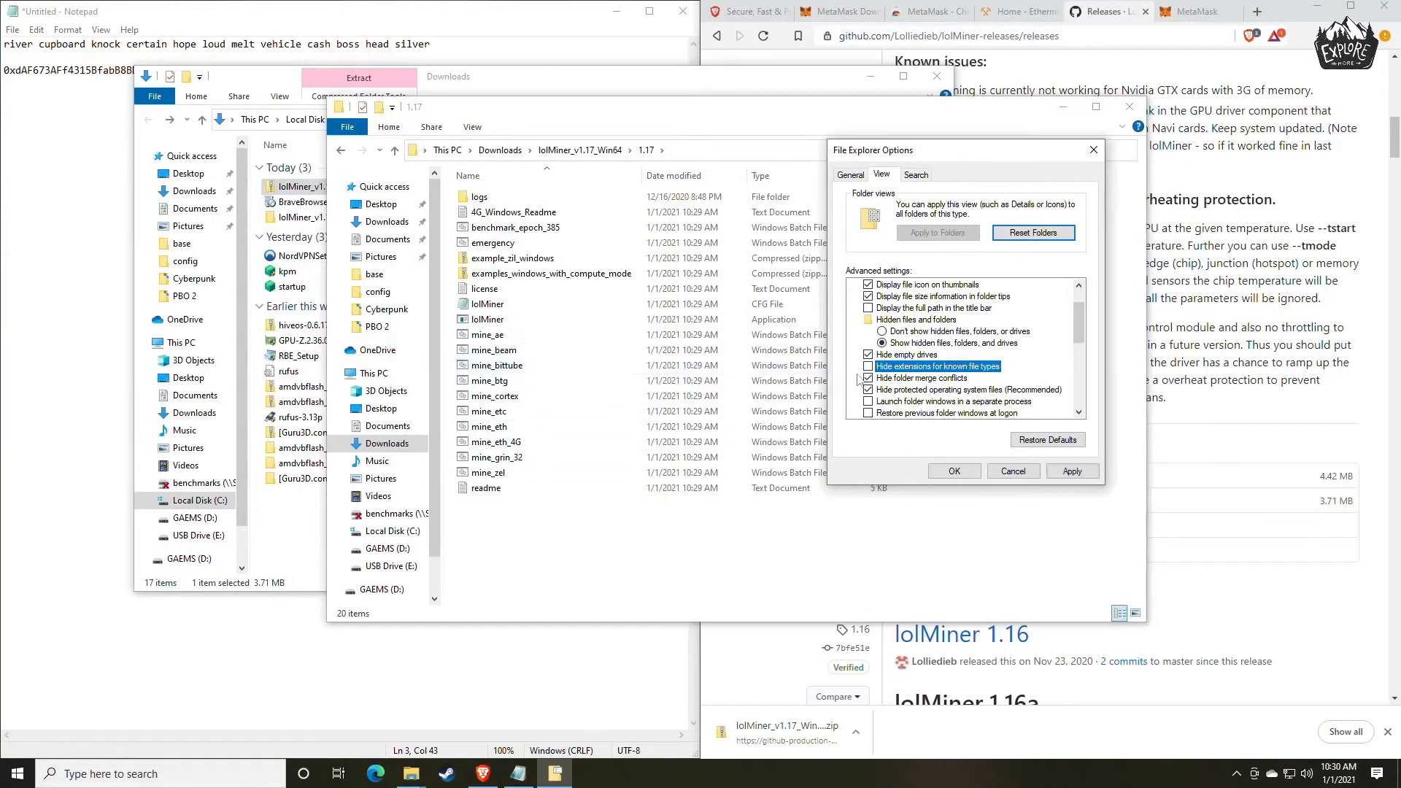
pyautogui.click(1072, 470)
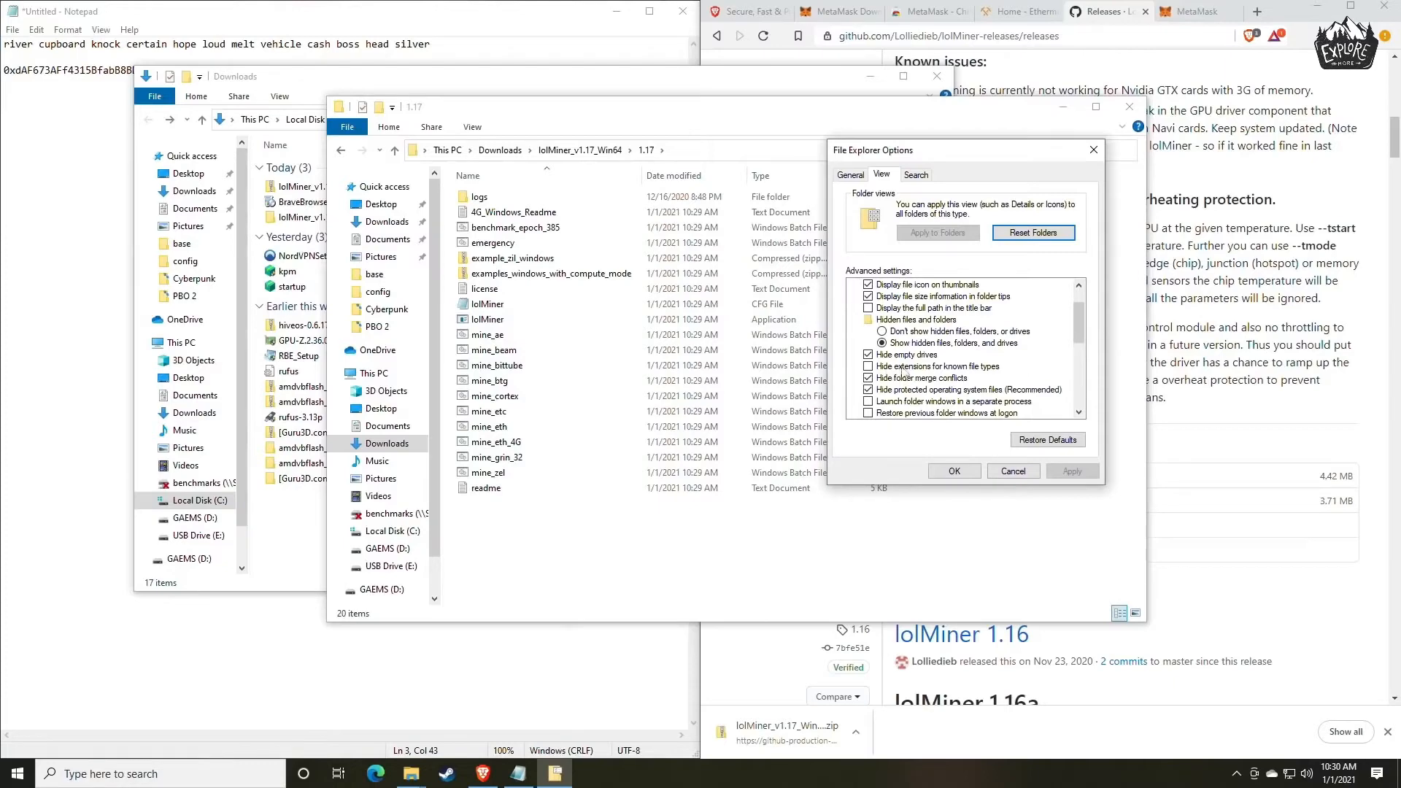
# Close File Explorer Options and bring the extracted 1.17 folder forward, moved clear of the browser tabs.
pyautogui.click(969, 474)
pyautogui.click(566, 366)
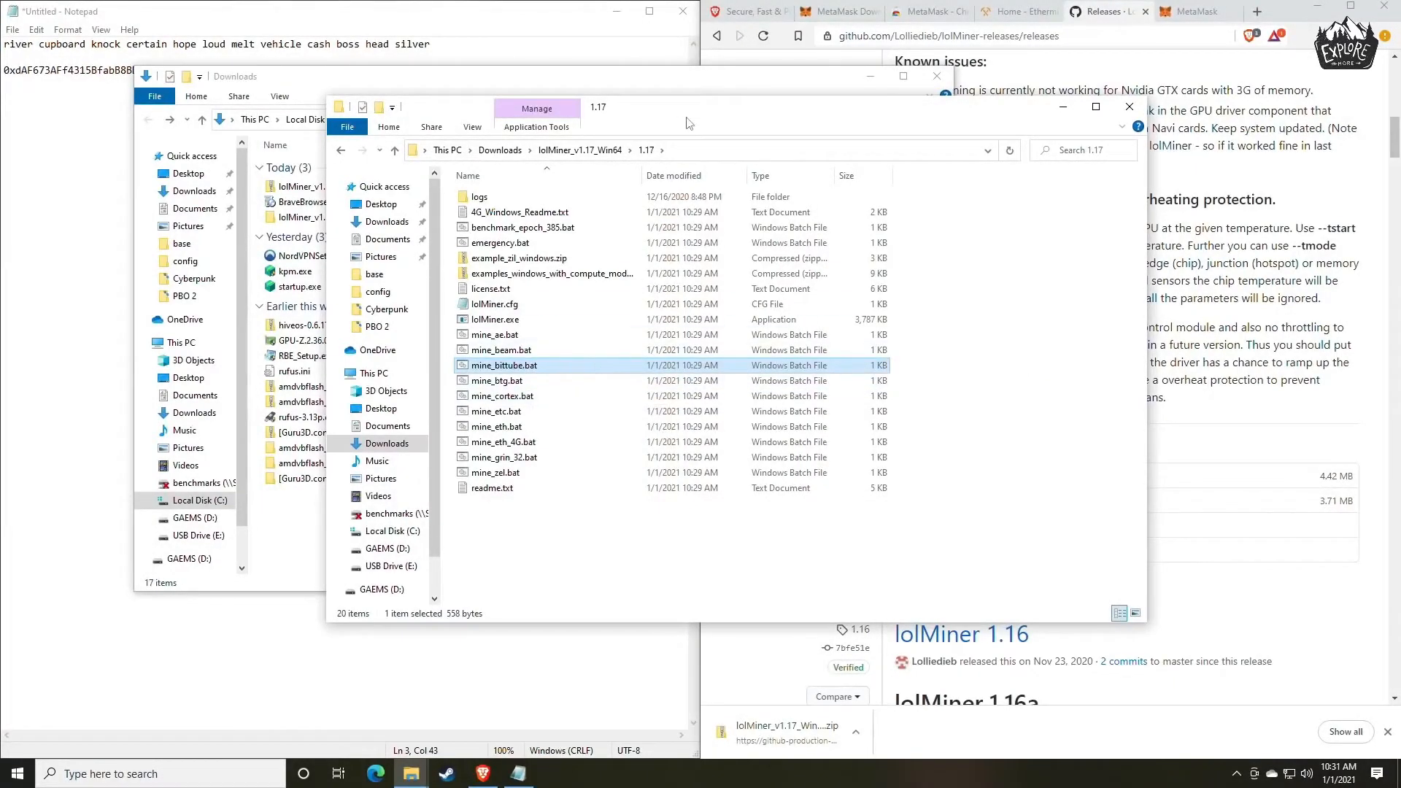
pyautogui.moveTo(684, 119); pyautogui.dragTo(694, 160)
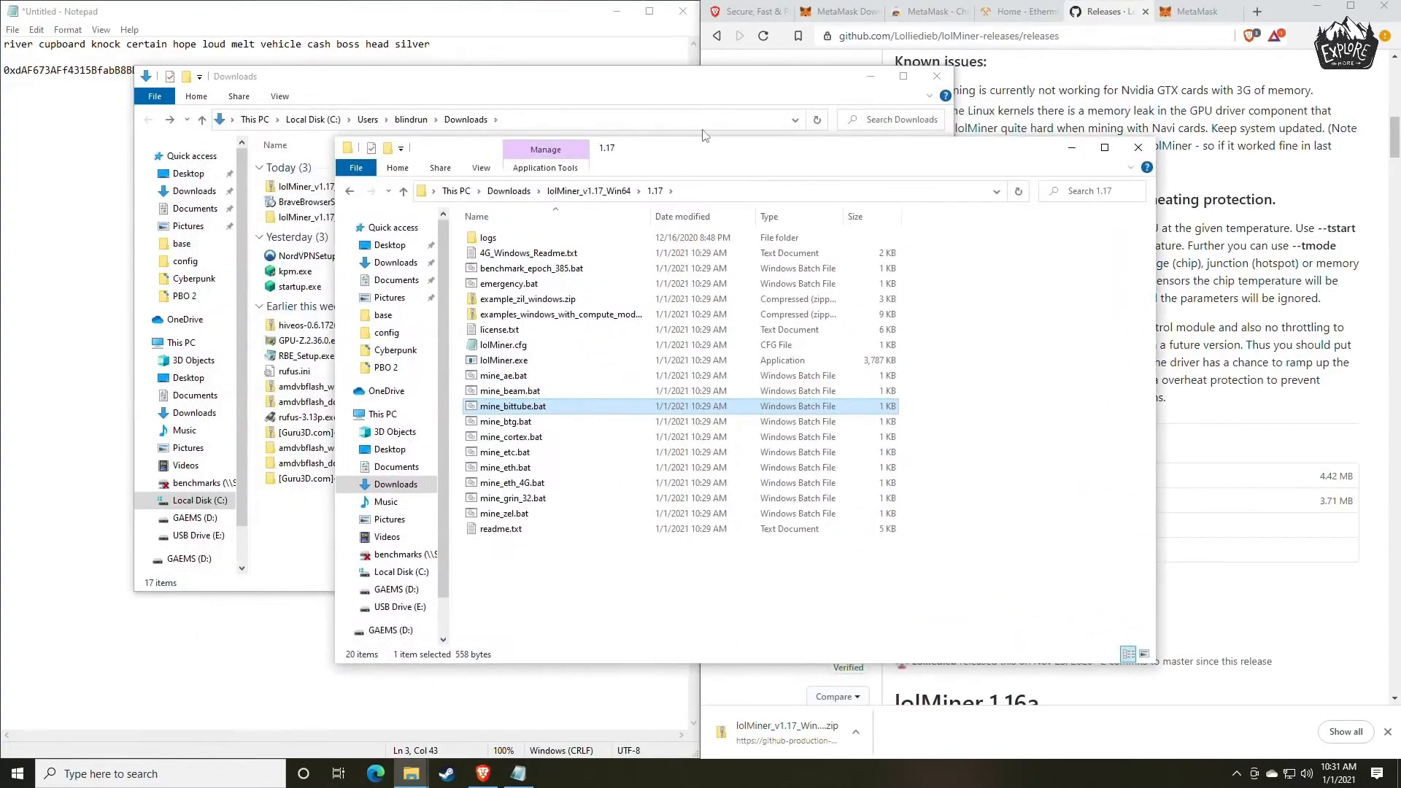
# Switch to the ethermine.org page in the browser and open its Start Mining instructions from the site navigation.
pyautogui.click(1018, 15)
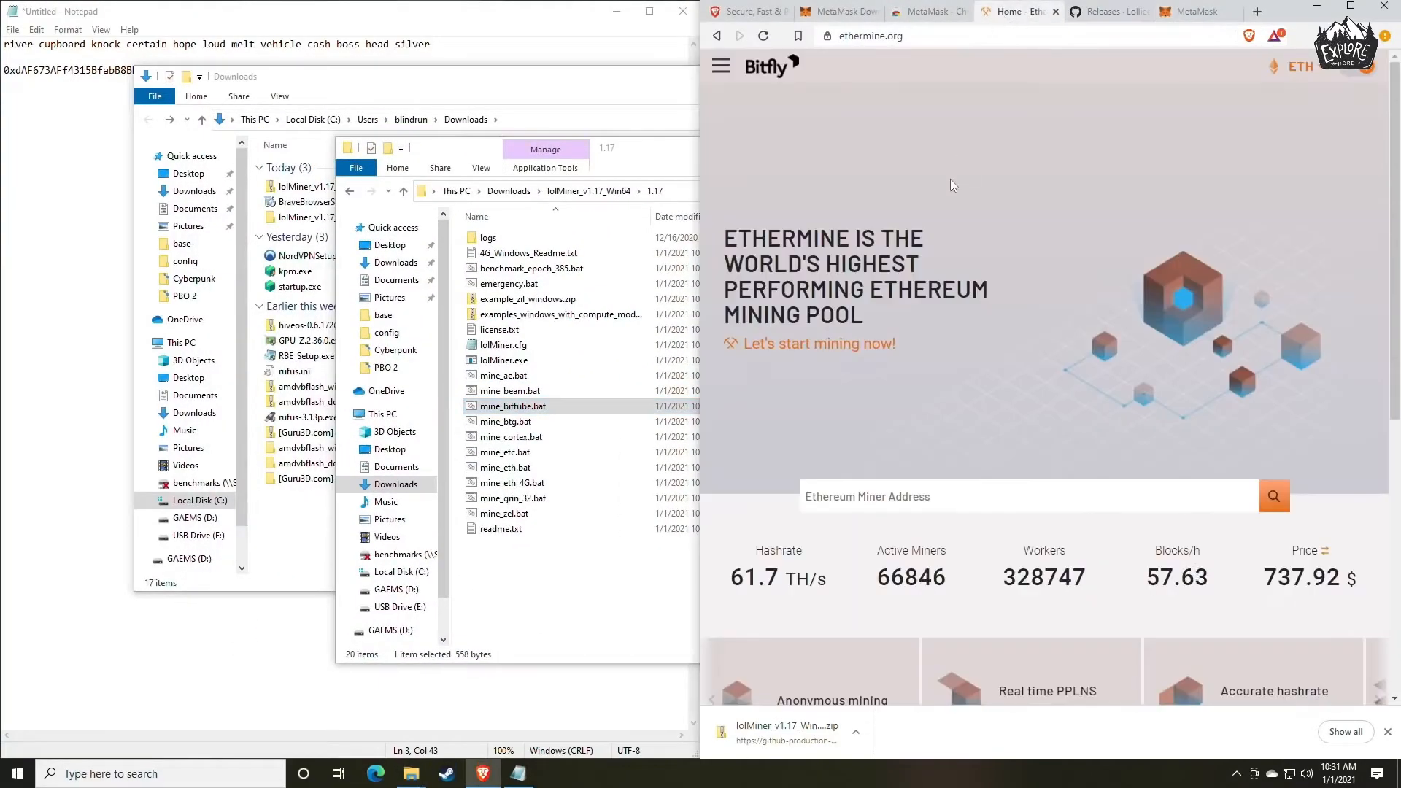
pyautogui.hotkey('alt', 'Tab')
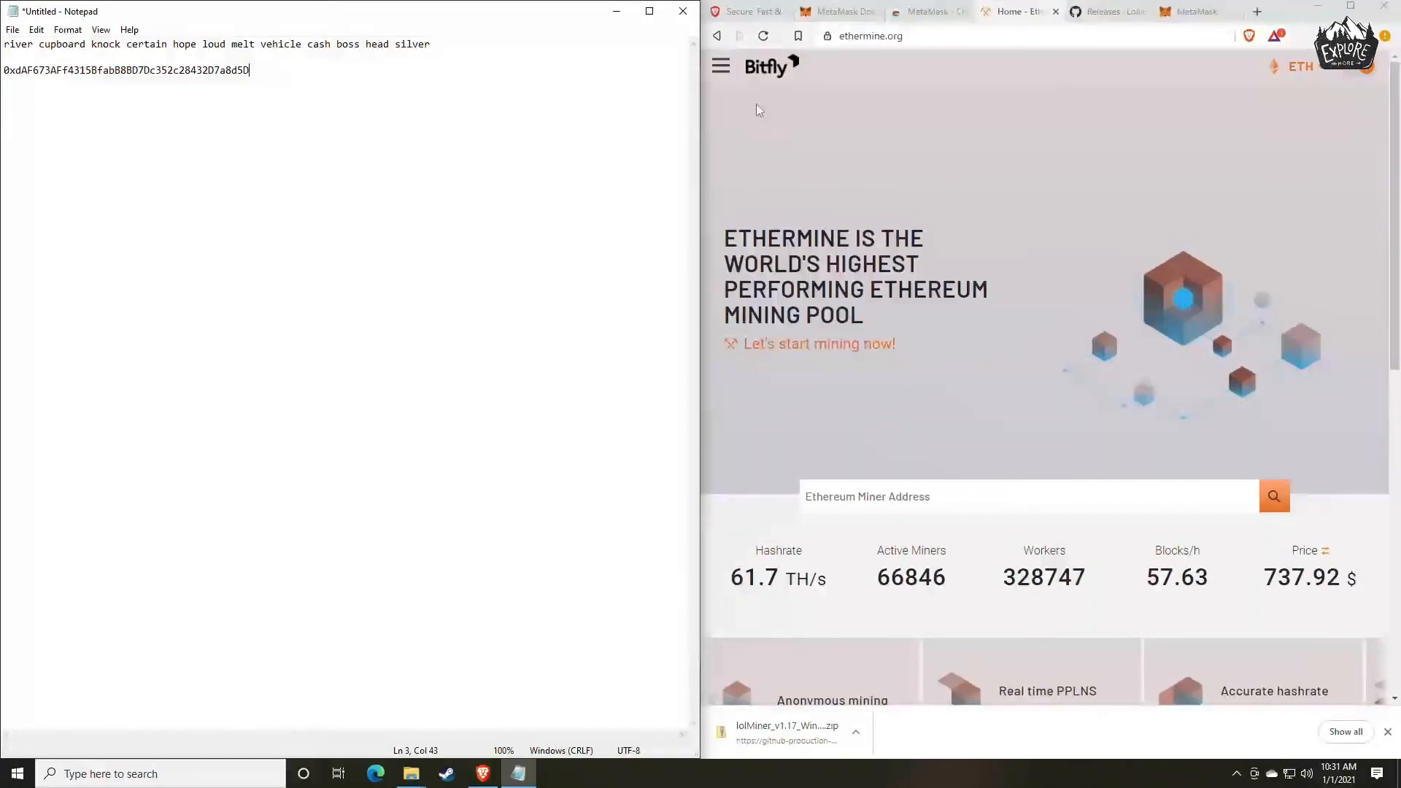
pyautogui.click(716, 67)
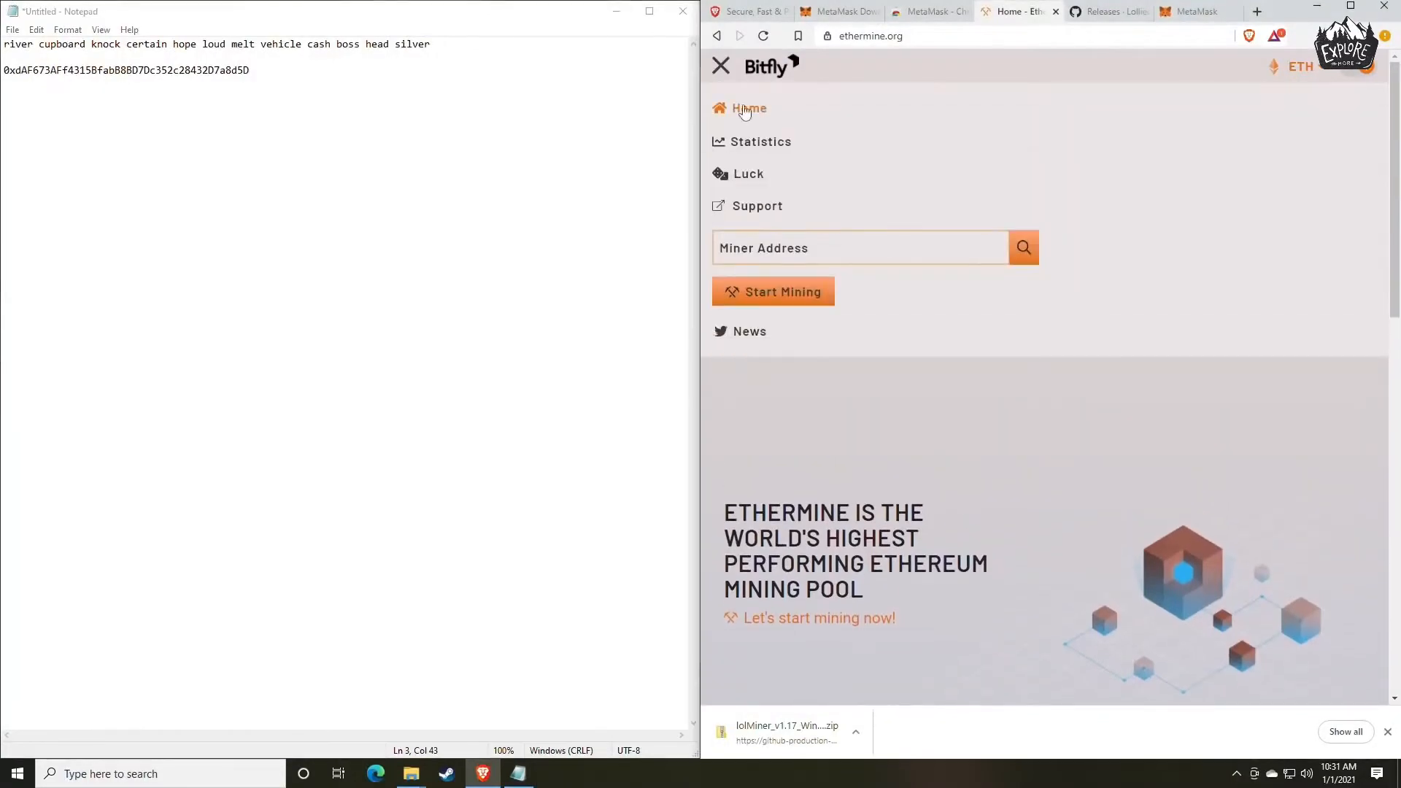
pyautogui.click(721, 67)
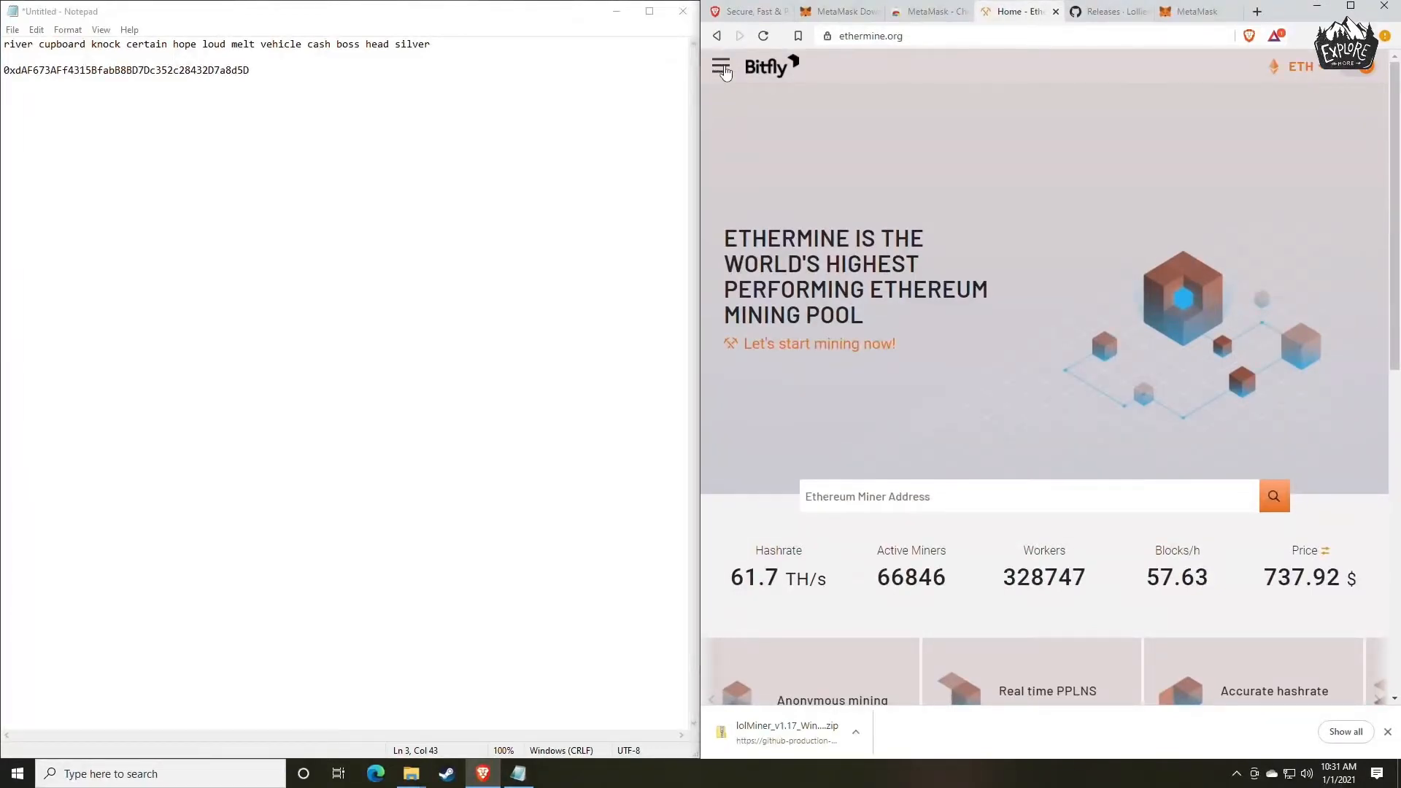
pyautogui.click(722, 69)
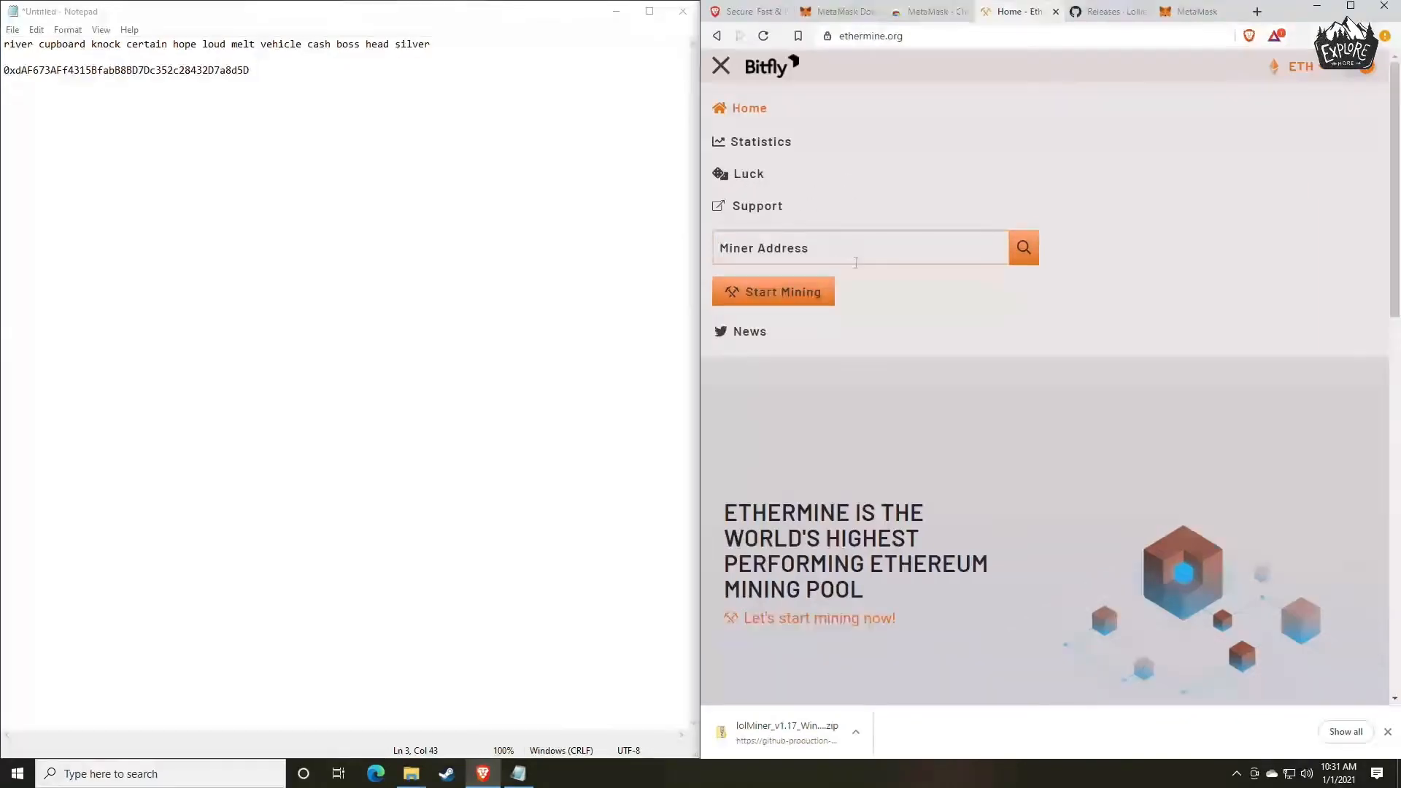
pyautogui.click(721, 68)
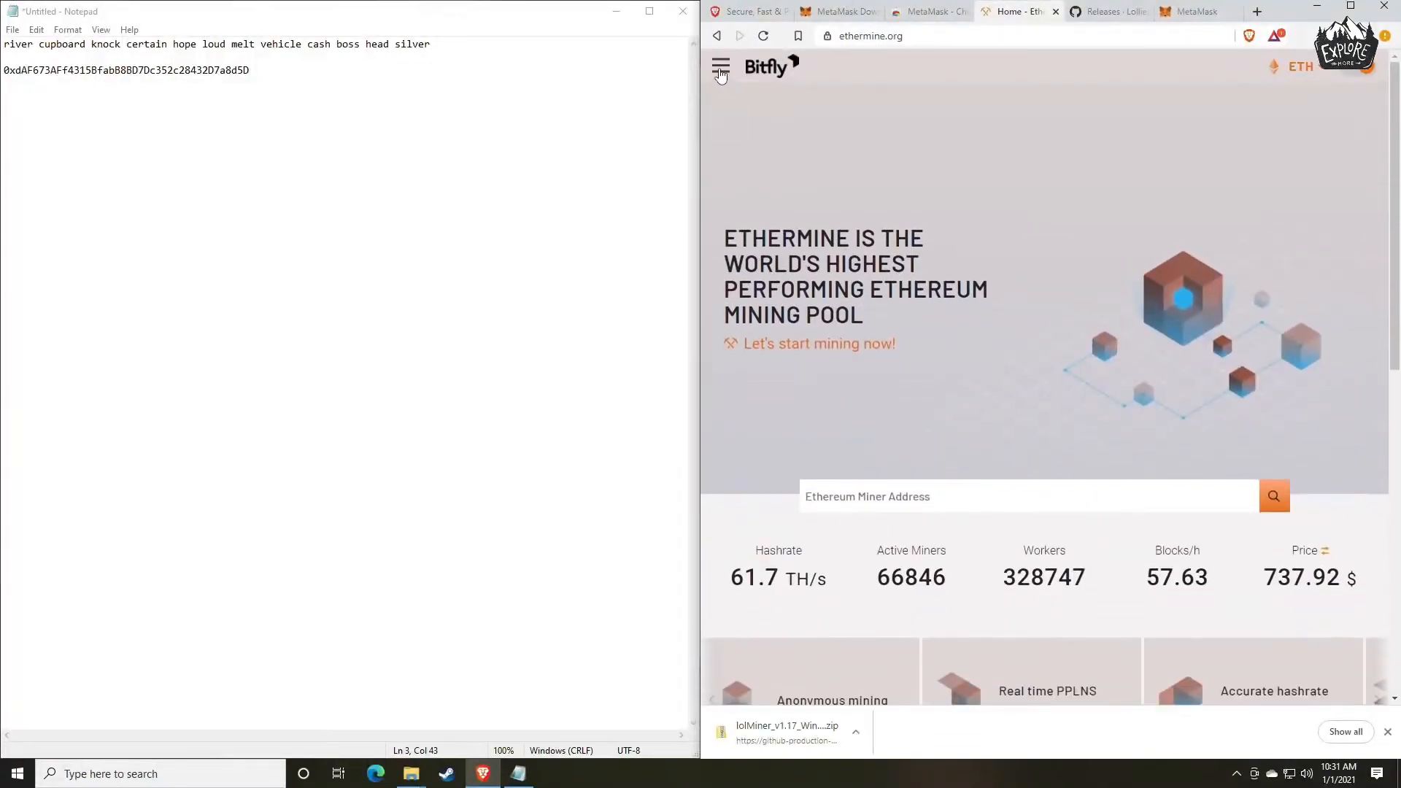
pyautogui.click(721, 71)
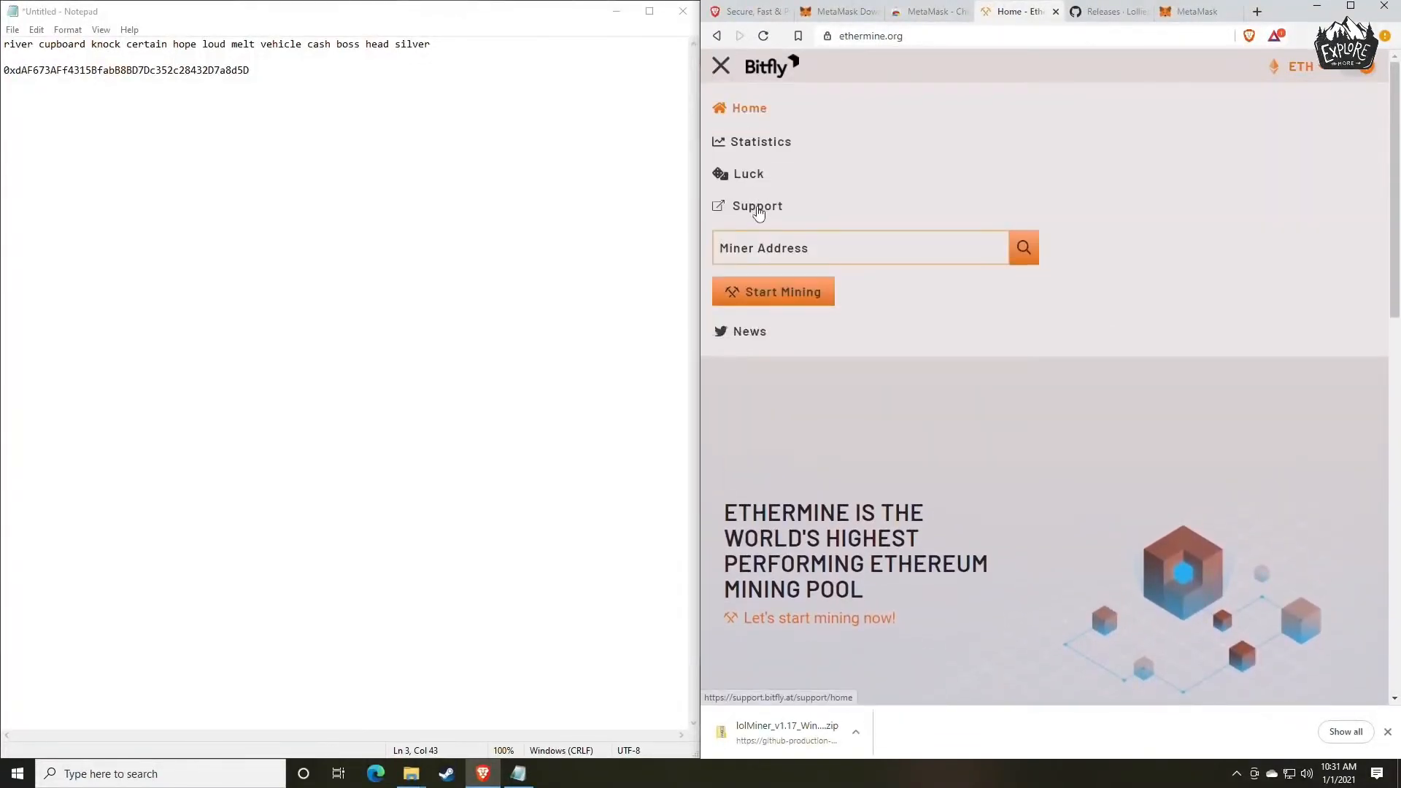
pyautogui.click(767, 295)
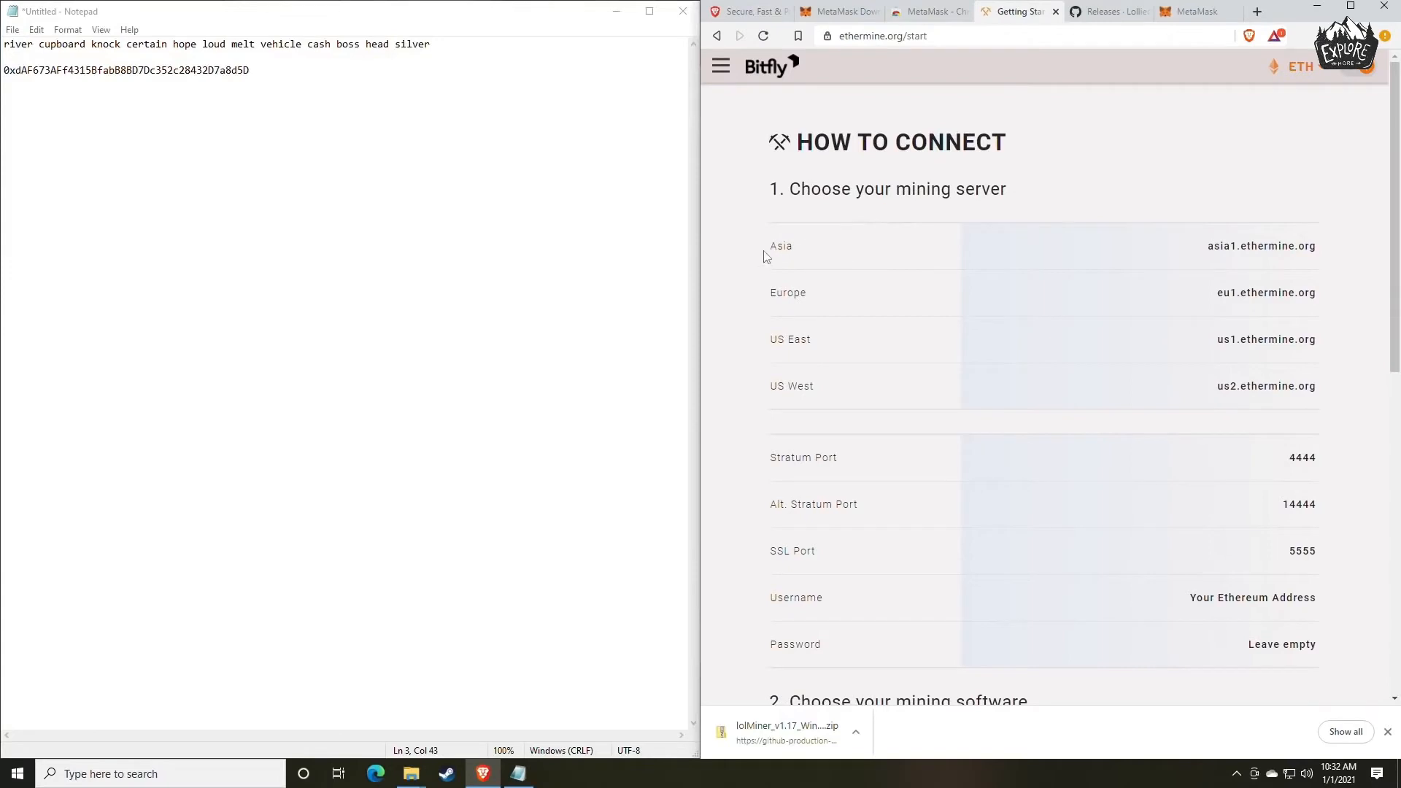
# Examine the Ethermine regional mining servers and the stratum and SSL port entries on the How to Connect page.
pyautogui.moveTo(765, 255); pyautogui.dragTo(825, 253)
pyautogui.moveTo(783, 351); pyautogui.dragTo(858, 355)
pyautogui.moveTo(781, 400); pyautogui.dragTo(859, 400)
pyautogui.click(868, 398)
pyautogui.scroll(-3, 912, 372)
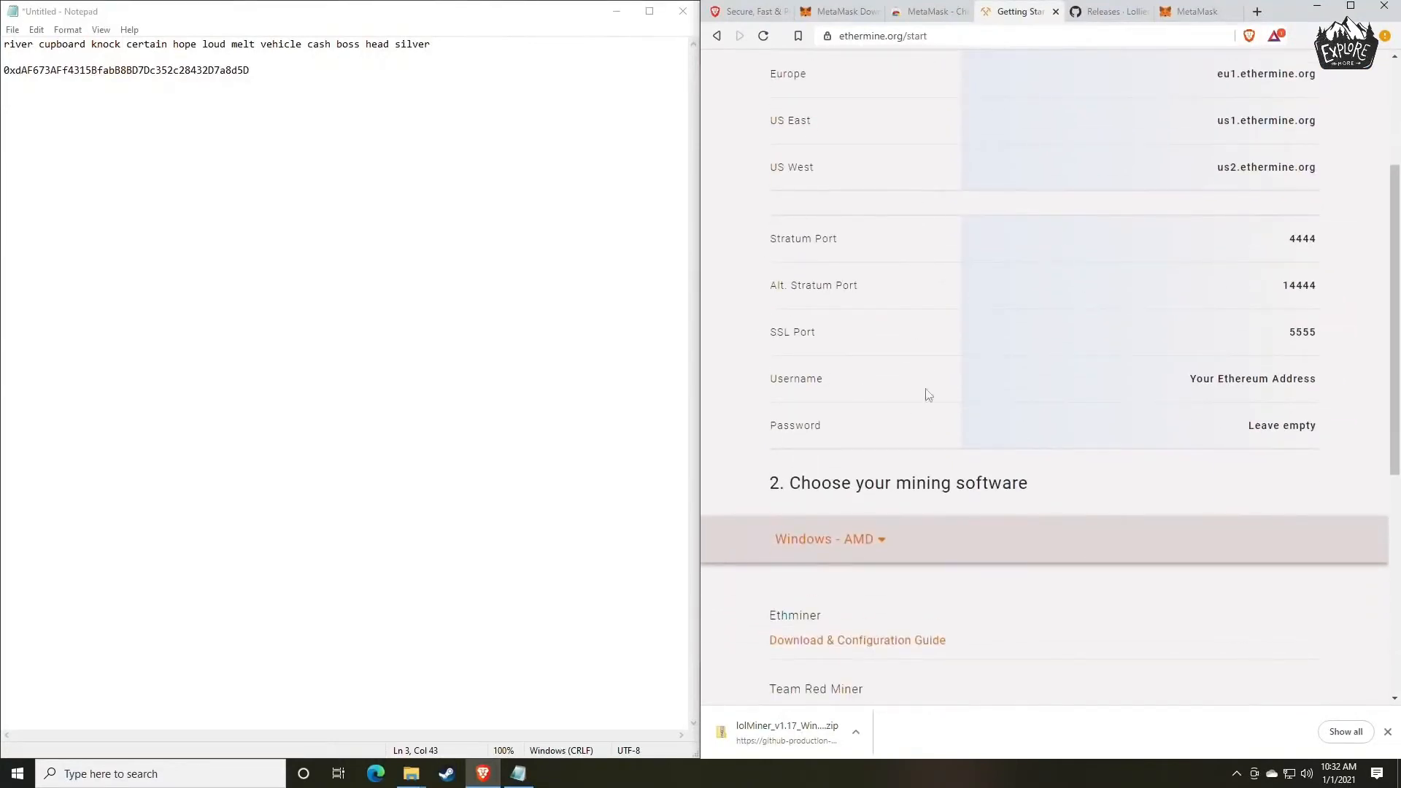
pyautogui.moveTo(1323, 328); pyautogui.dragTo(1326, 293)
pyautogui.click(1263, 335)
pyautogui.moveTo(1330, 241); pyautogui.dragTo(1245, 238)
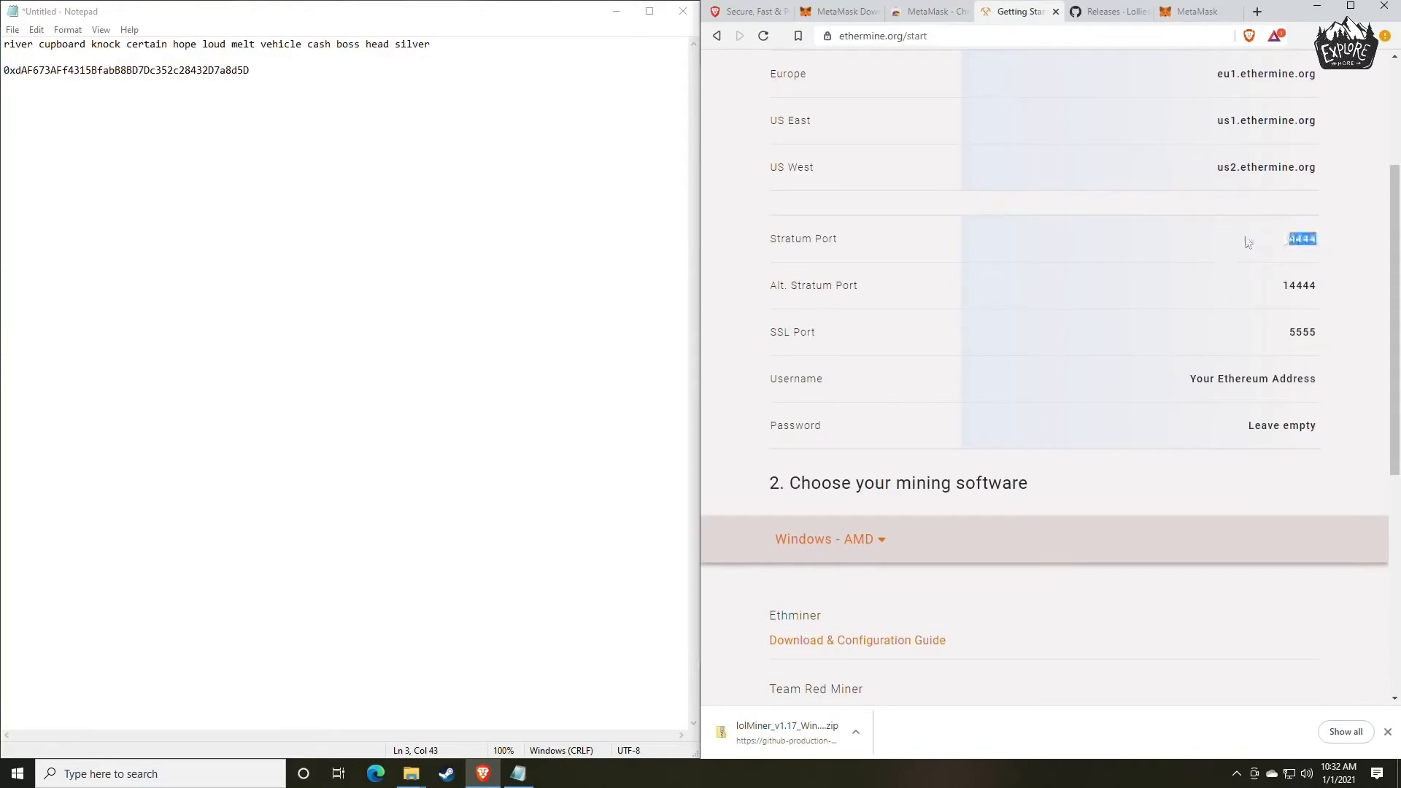
pyautogui.click(1113, 360)
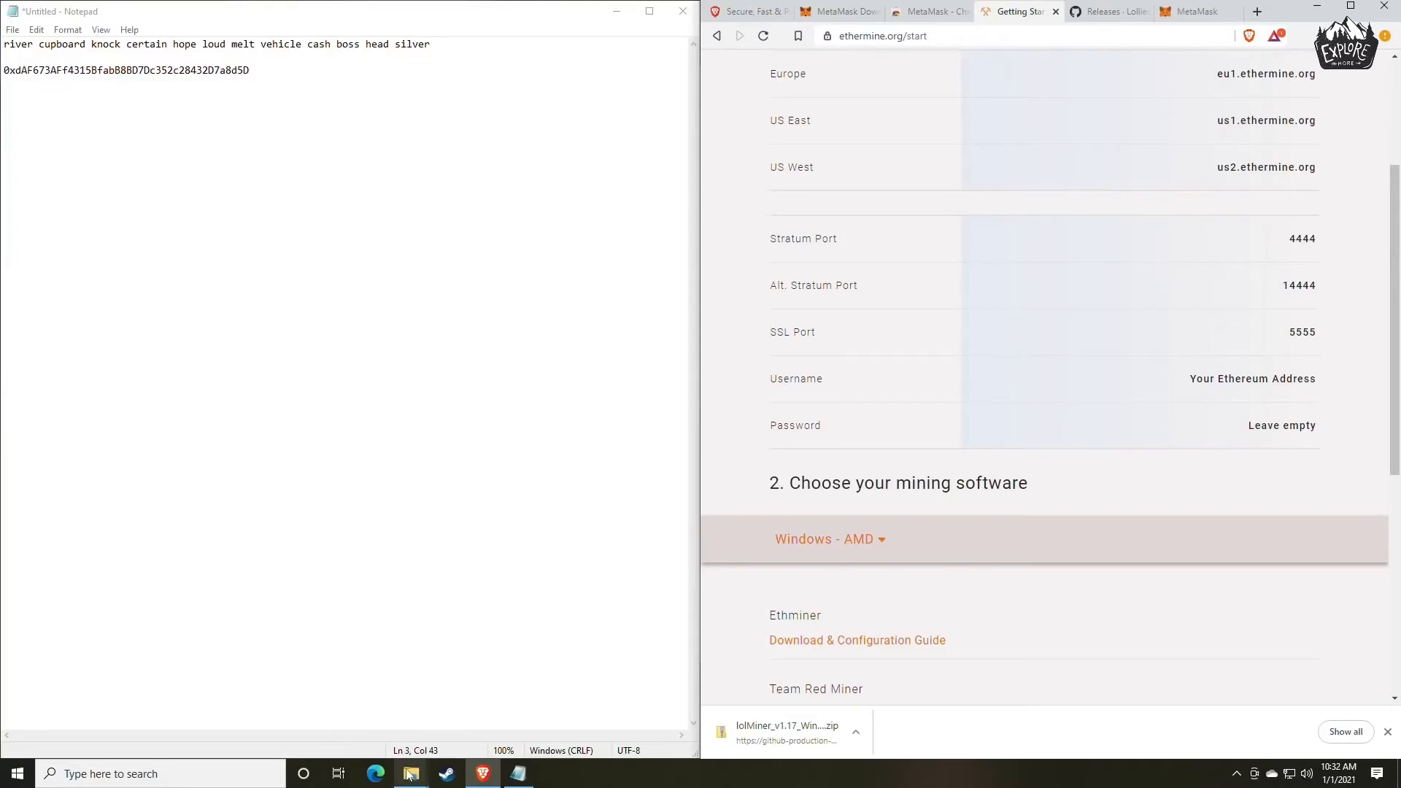
# Bring the lolMiner 1.17 folder back into view and select mine_eth.bat rather than mine_eth_4G.bat.
pyautogui.moveTo(411, 772)
pyautogui.click(463, 705)
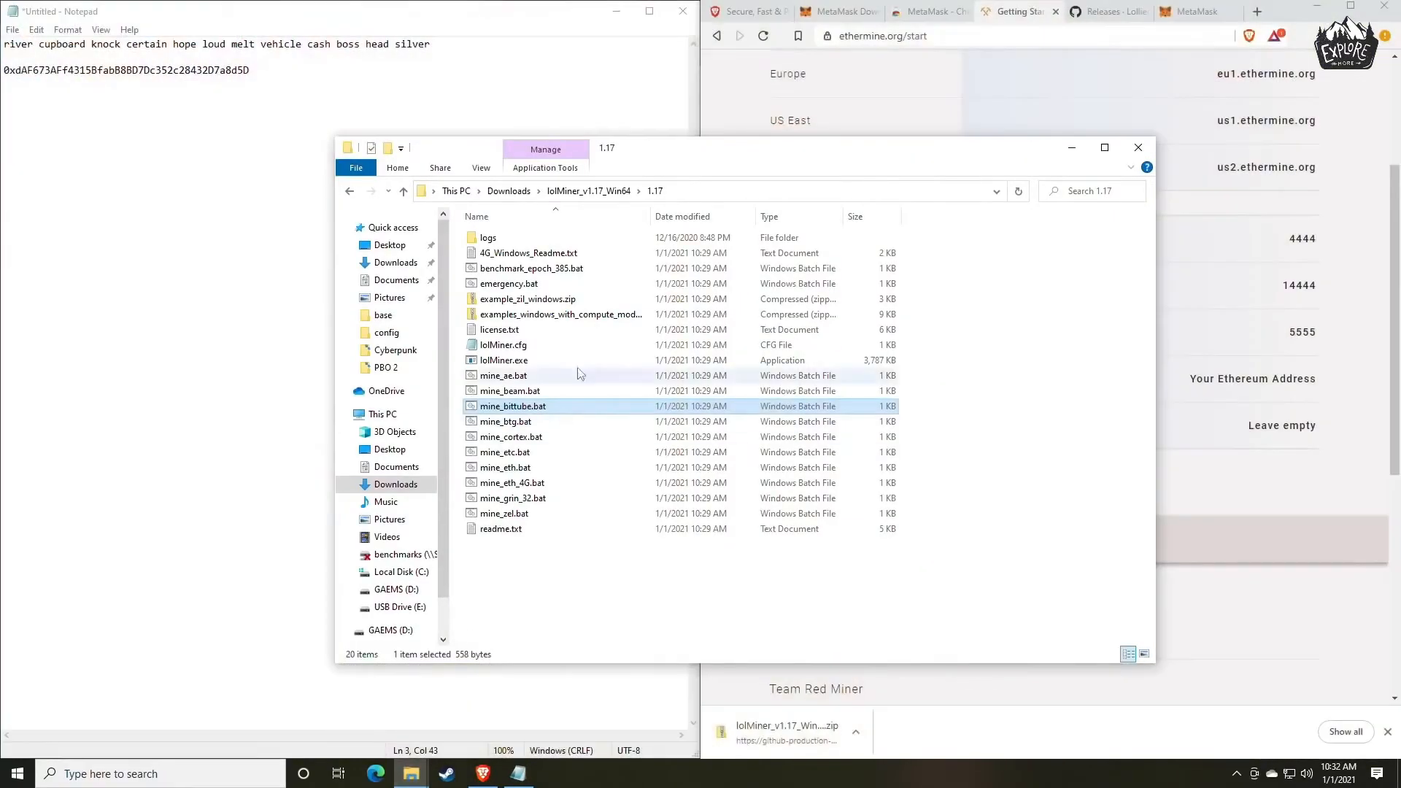
pyautogui.moveTo(591, 148); pyautogui.dragTo(729, 81)
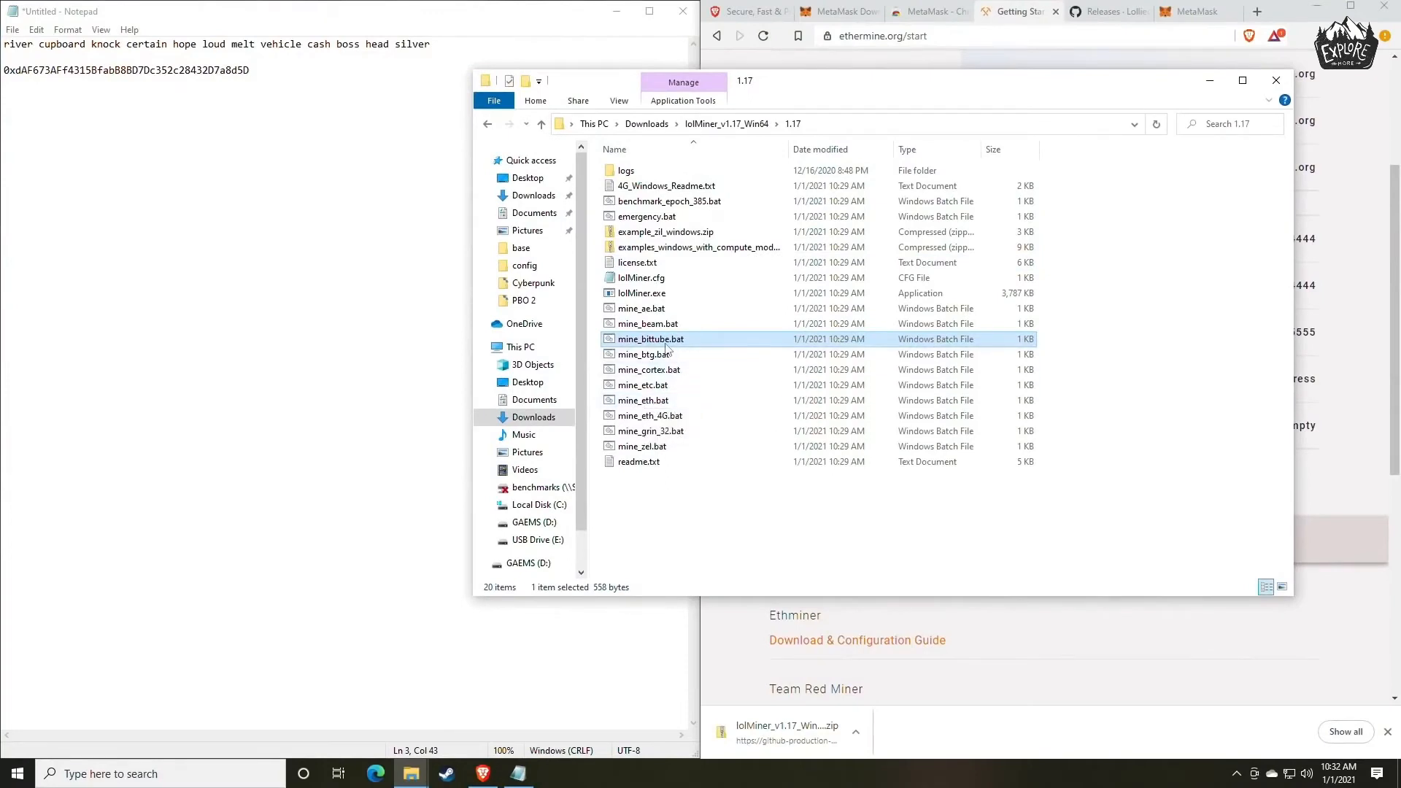
pyautogui.click(668, 400)
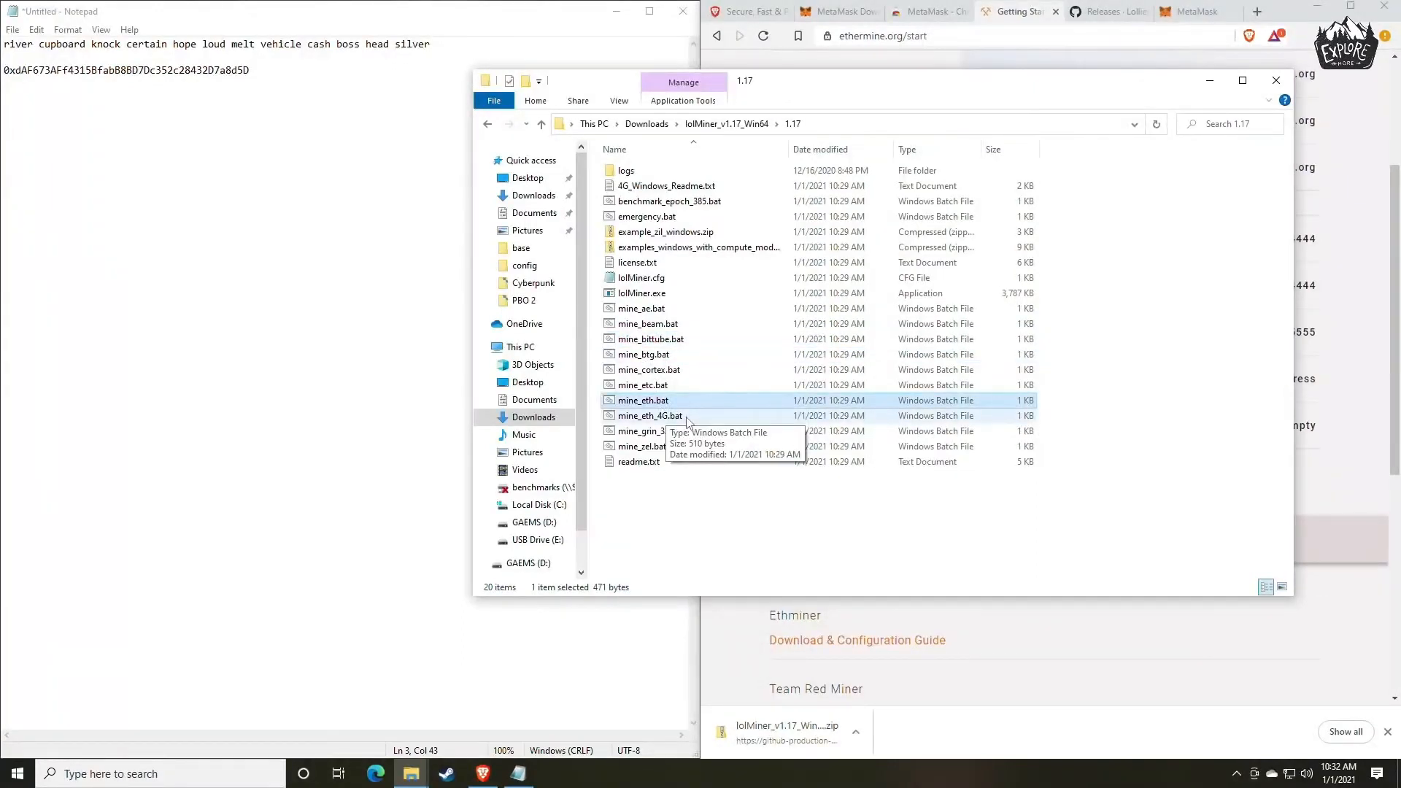
pyautogui.click(652, 415)
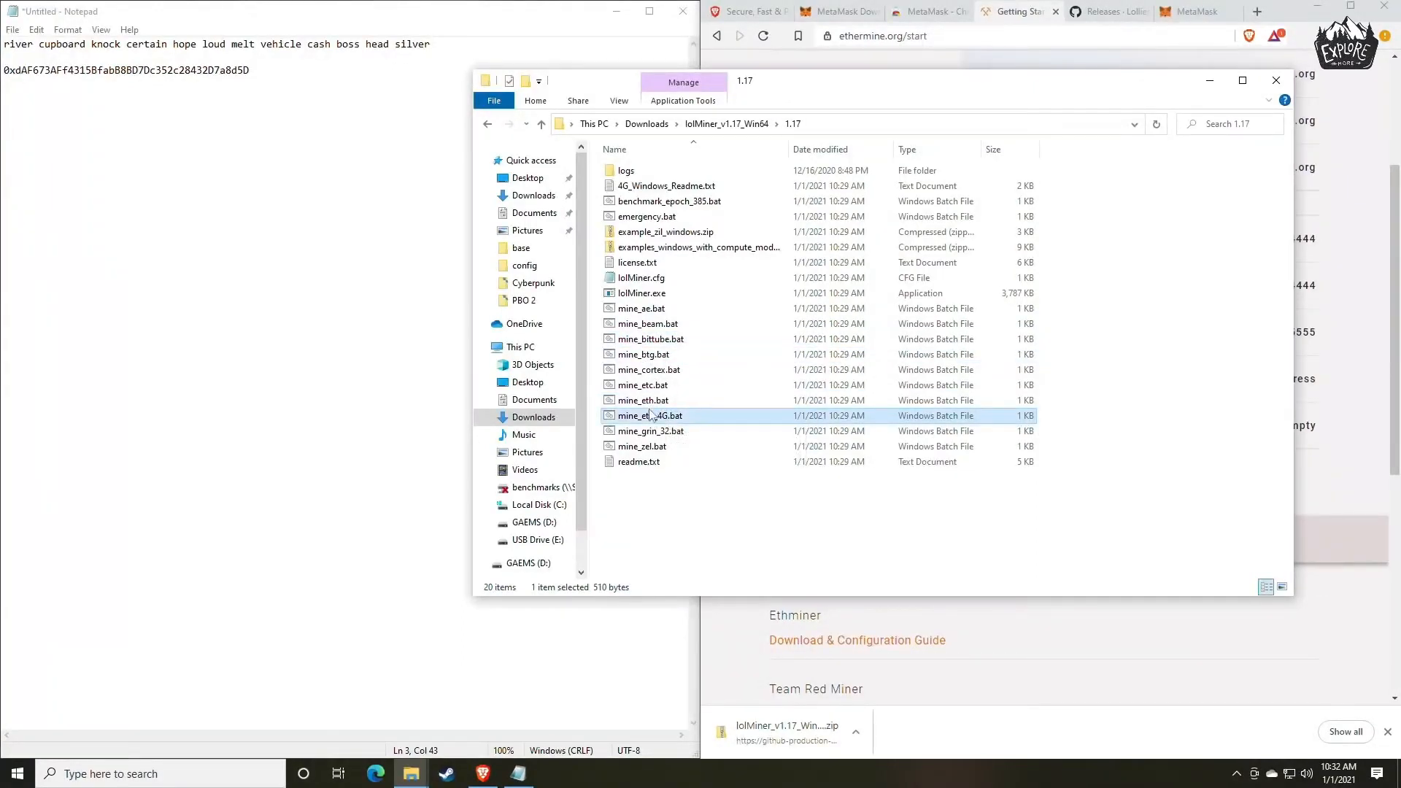
pyautogui.click(653, 400)
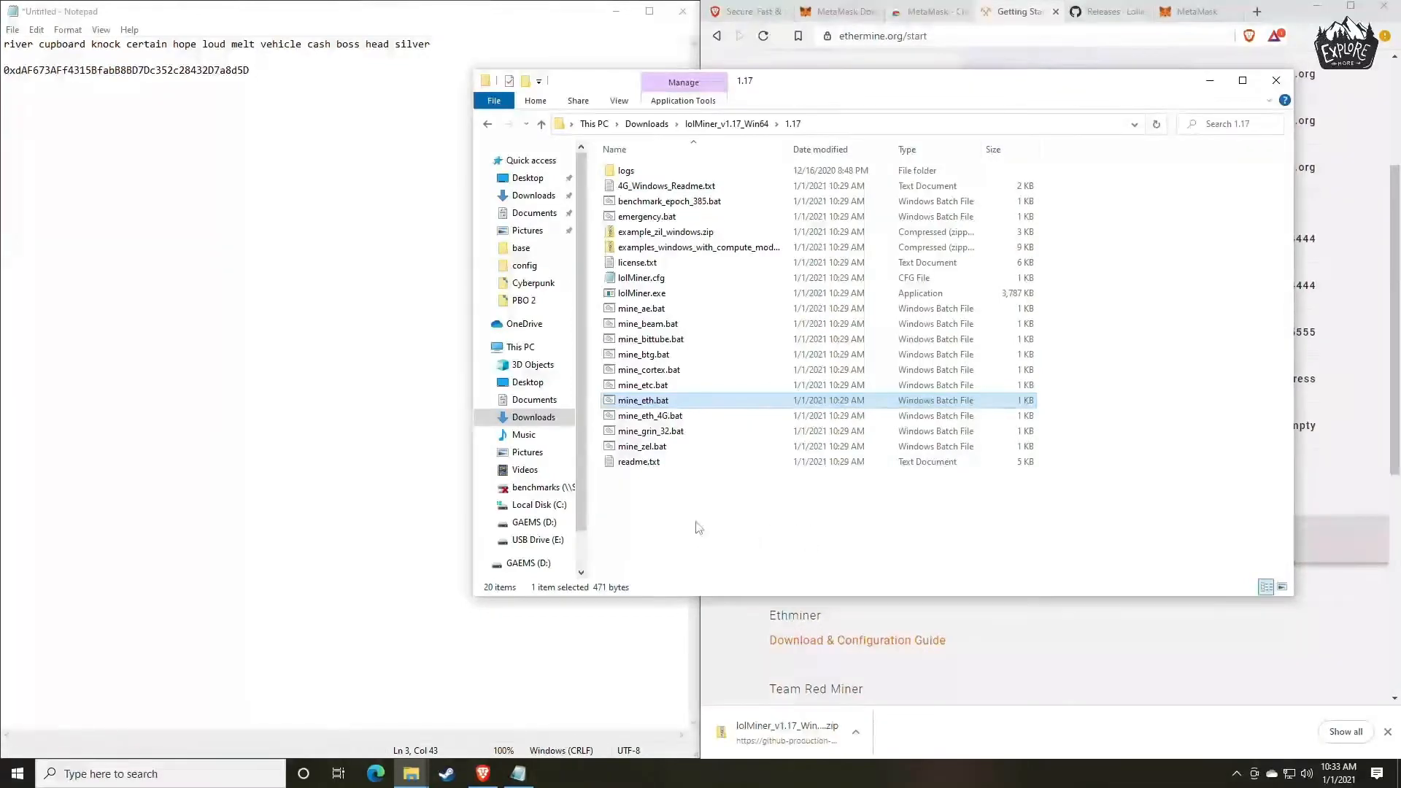
pyautogui.rightClick(647, 413)
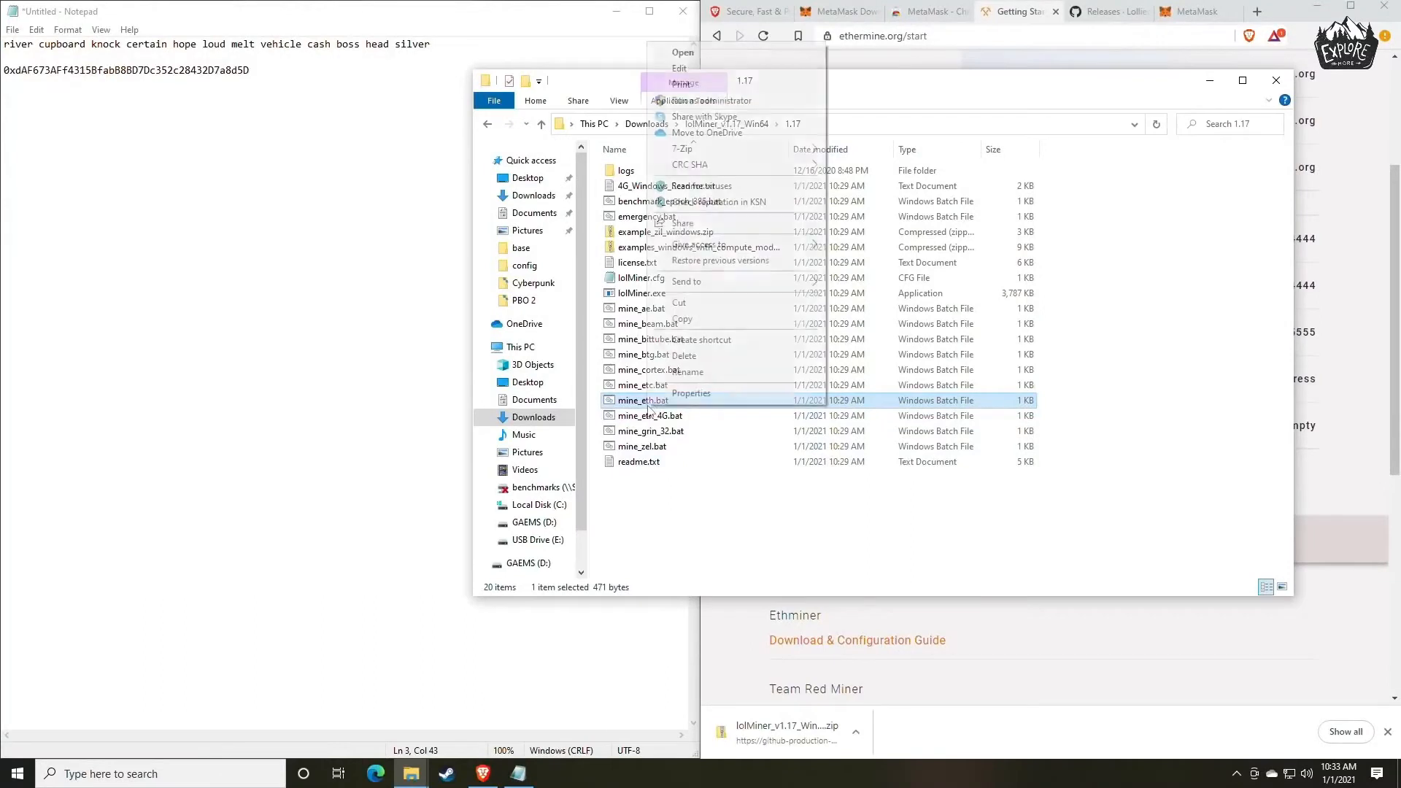
pyautogui.click(639, 422)
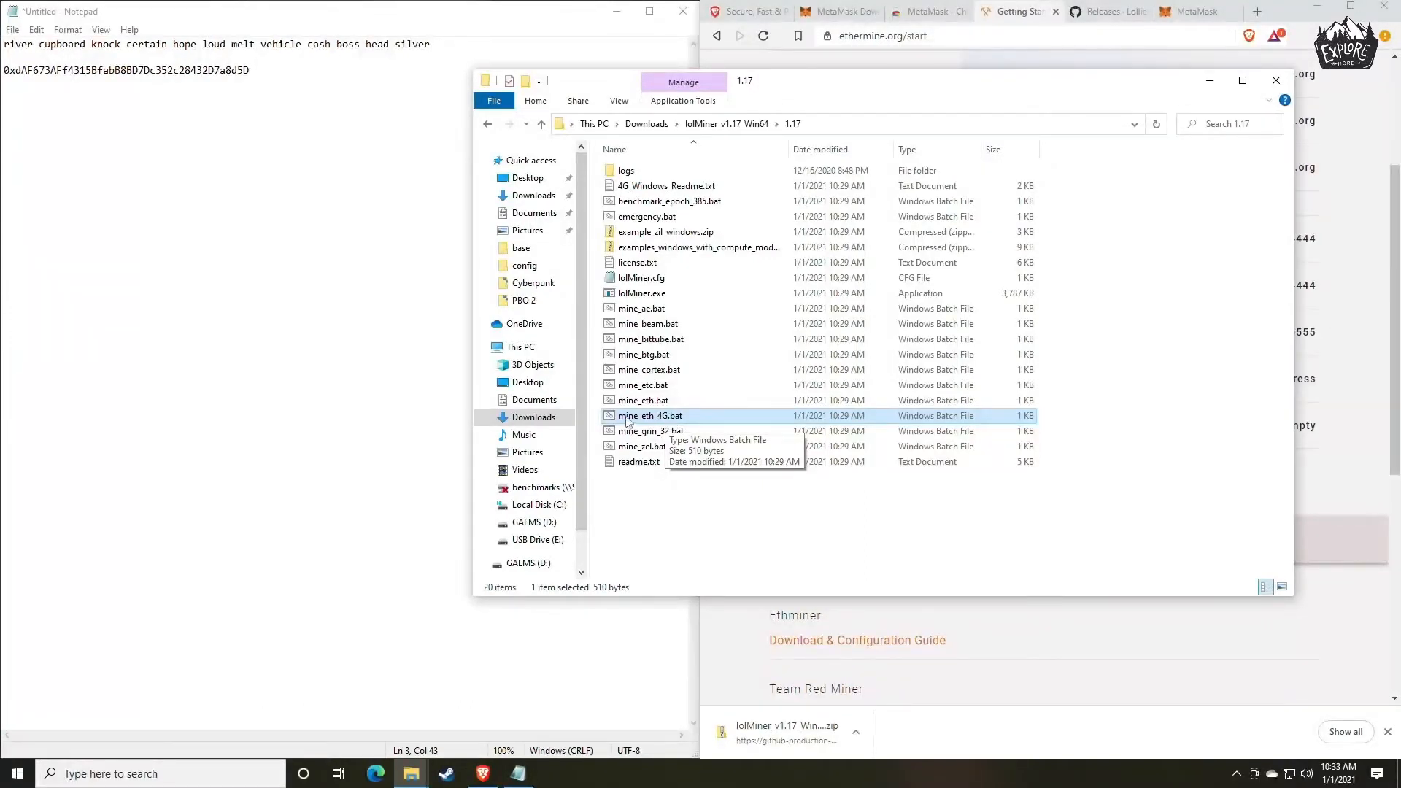
pyautogui.click(641, 401)
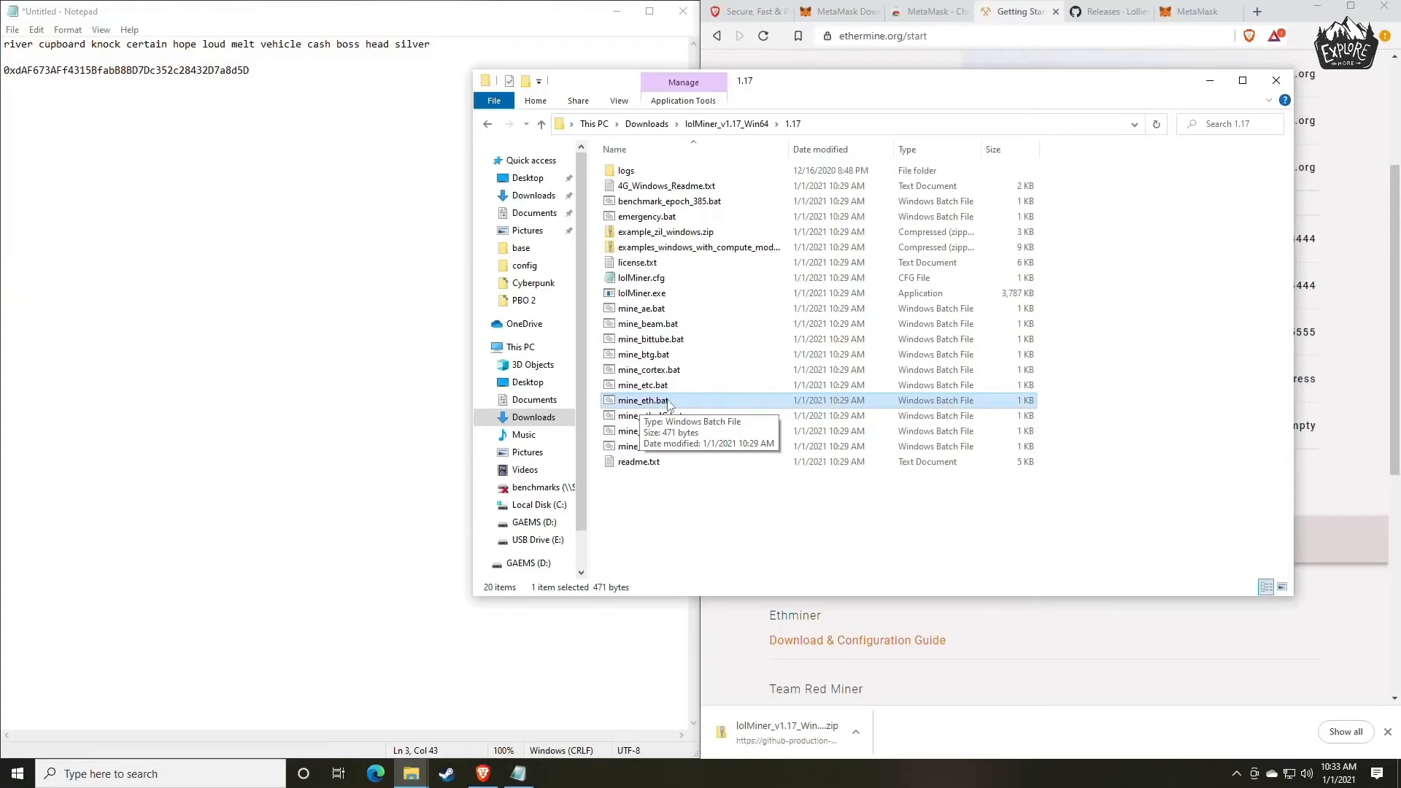
# Open mine_eth.bat for editing in Notepad, allowing it through the SmartScreen block, and move its window clear of the browser tabs.
pyautogui.rightClick(669, 400)
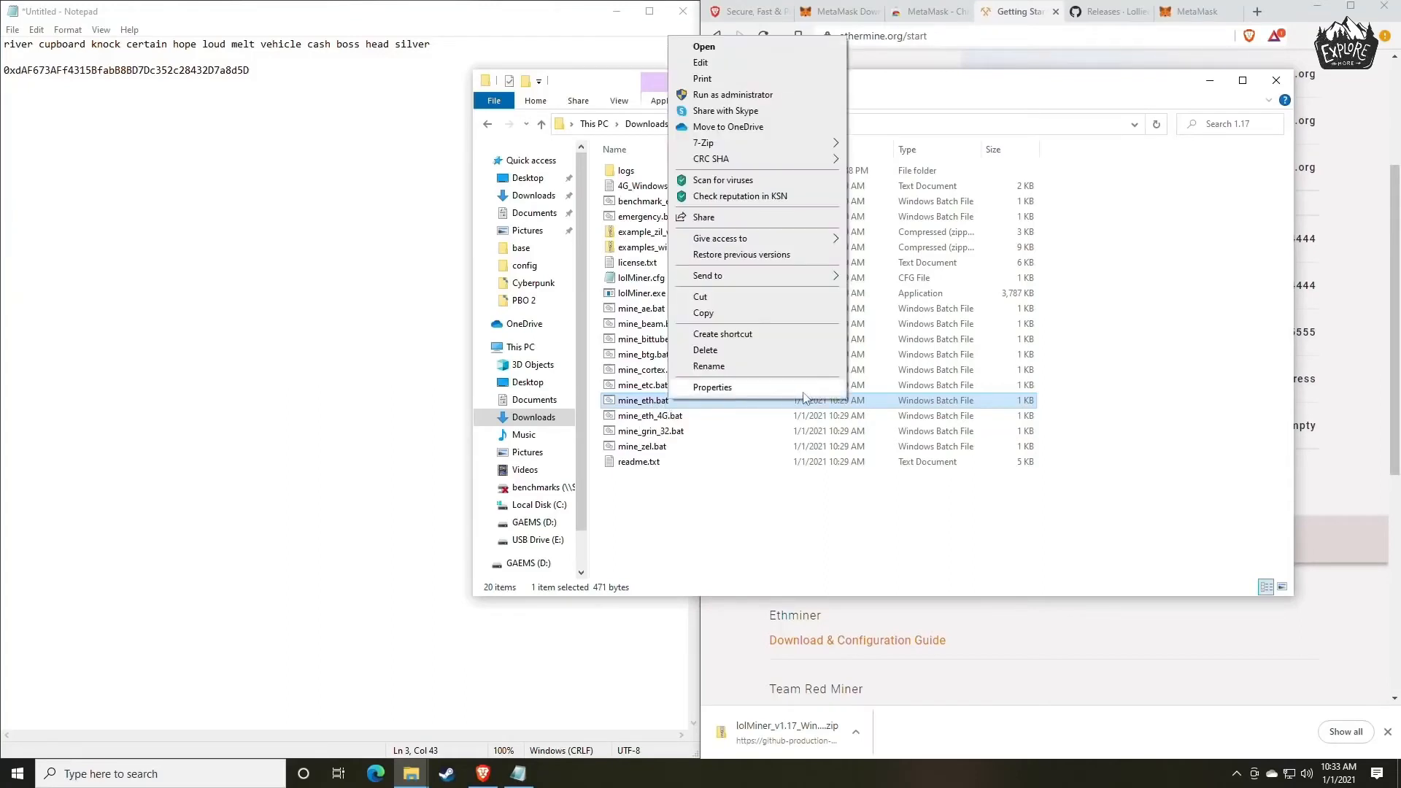
pyautogui.click(705, 47)
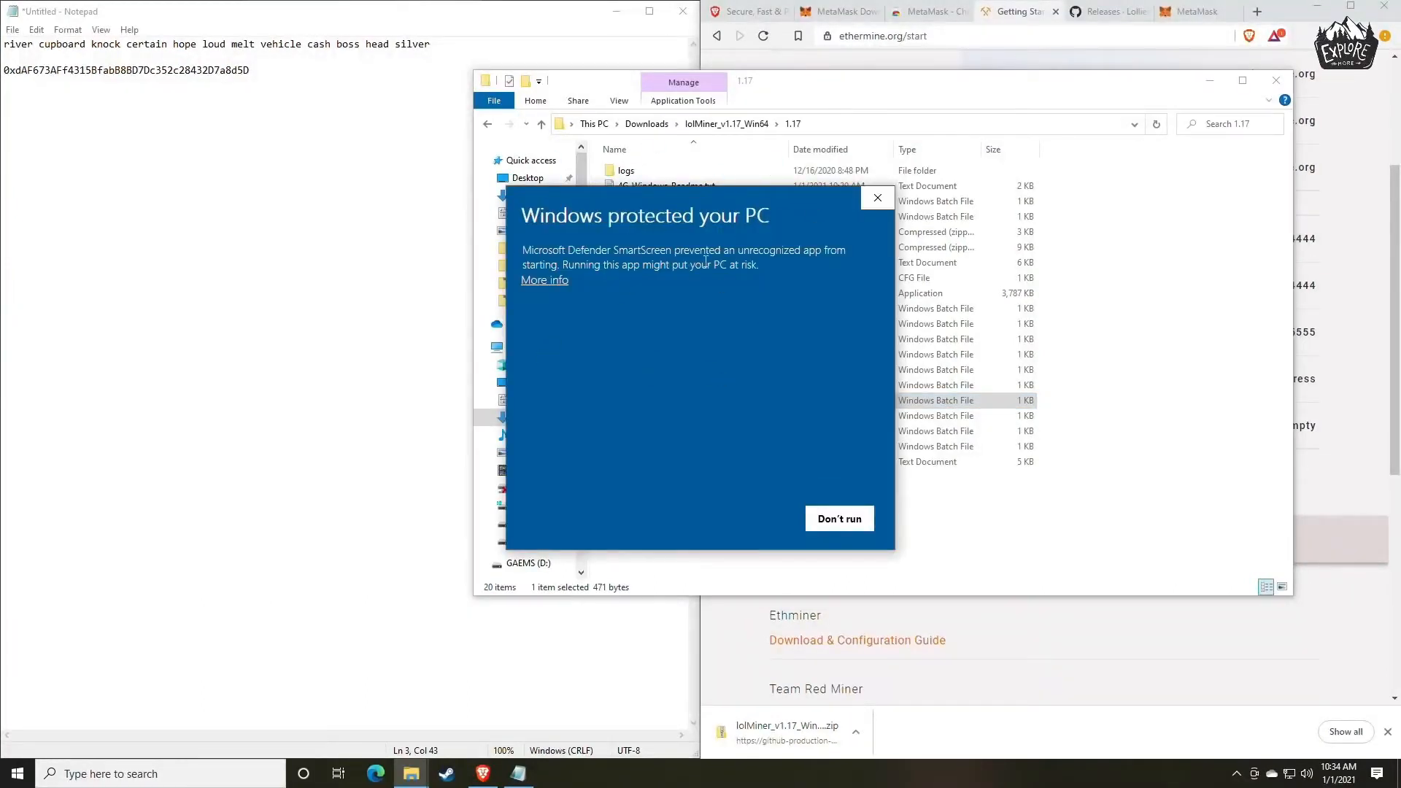
pyautogui.click(554, 282)
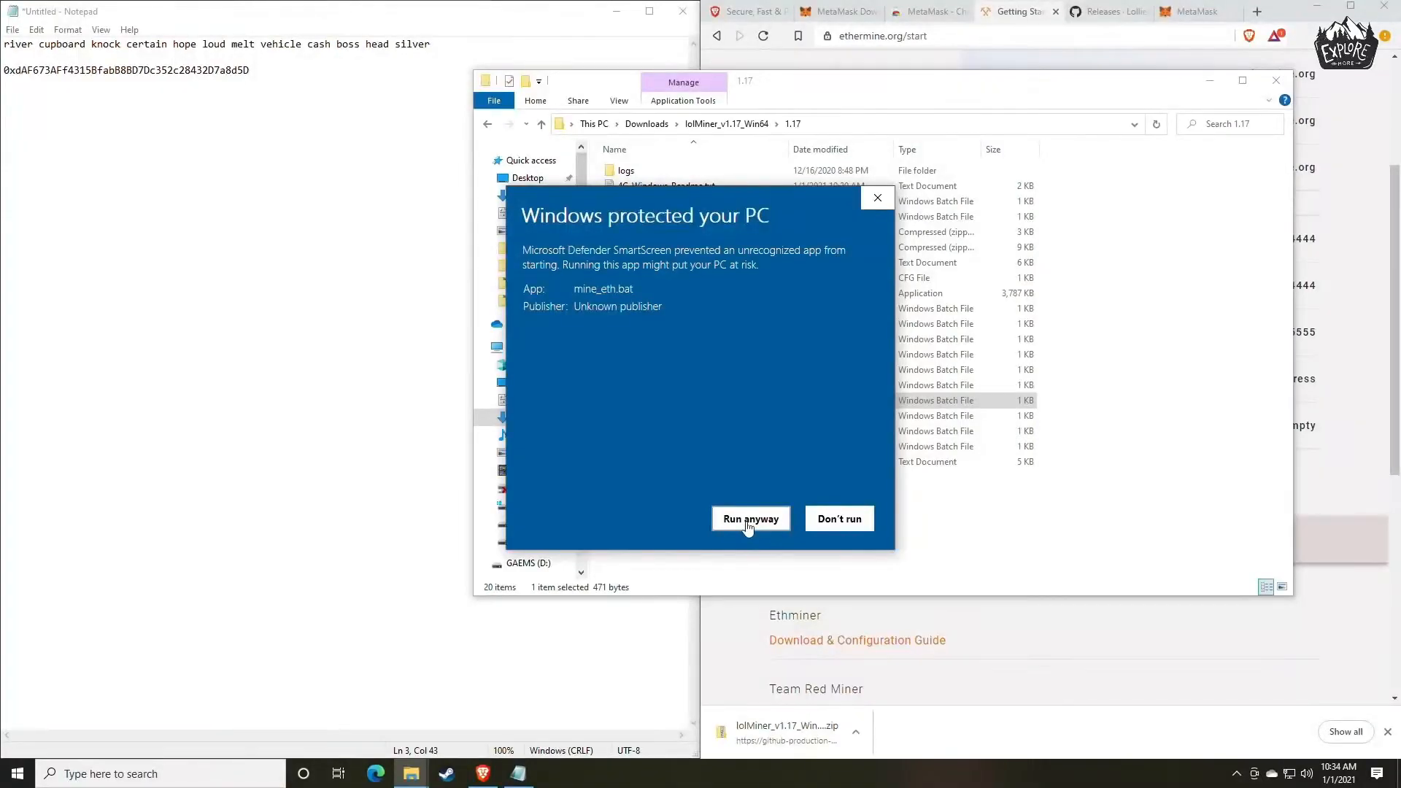
pyautogui.click(749, 519)
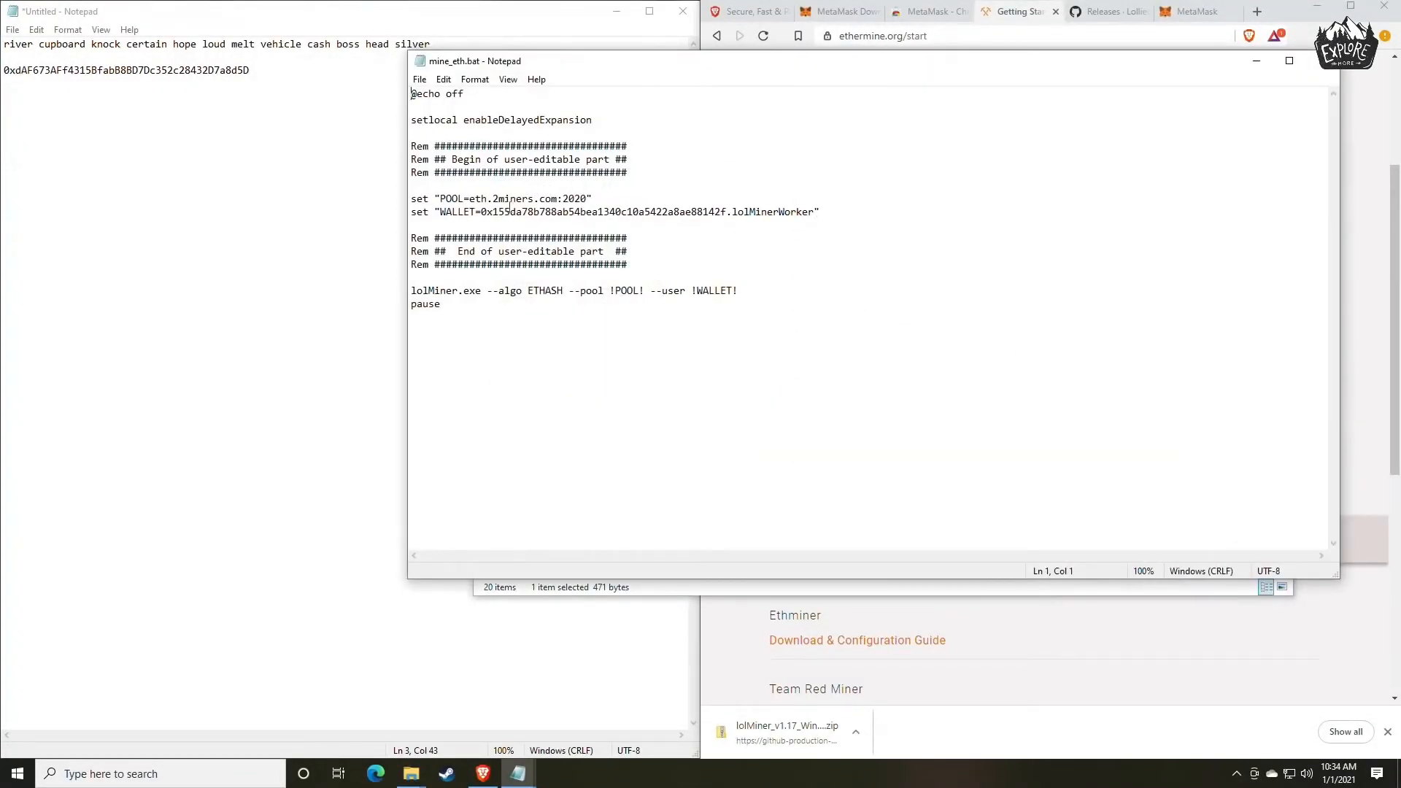
pyautogui.moveTo(666, 63); pyautogui.dragTo(305, 52)
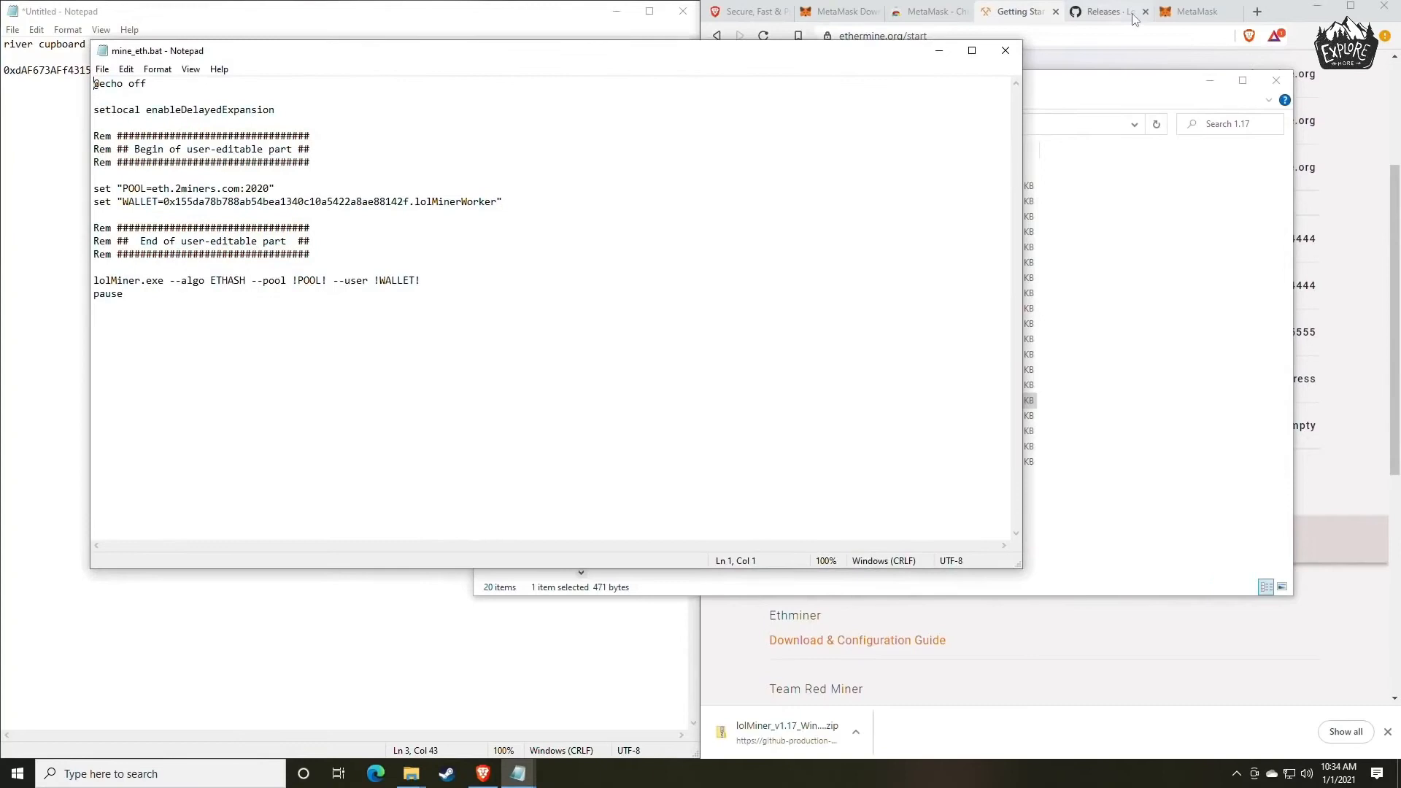
# Replace the pool host in mine_eth.bat with the US East server us1.ethermine.org copied from the Ethermine page.
pyautogui.click(1020, 16)
pyautogui.scroll(3, 979, 298)
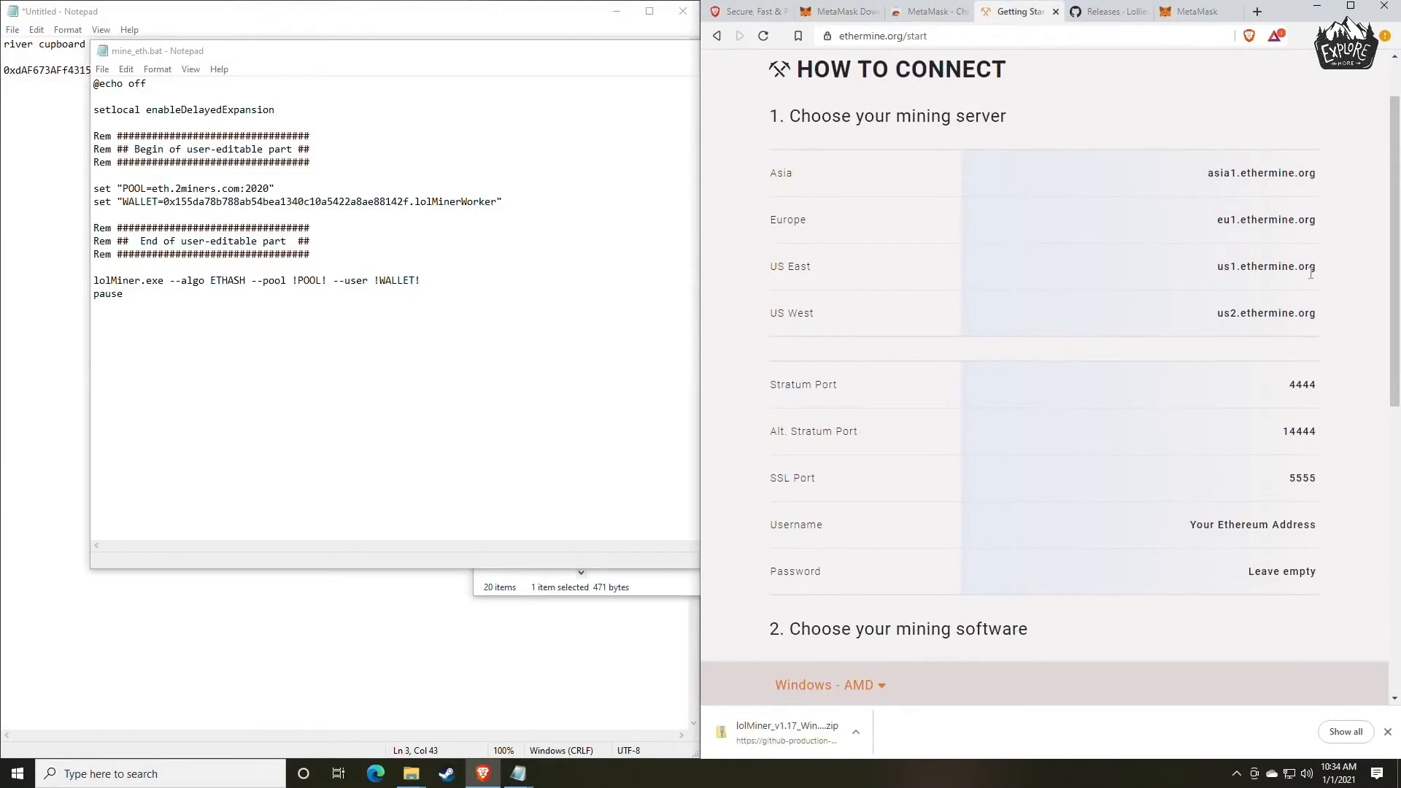
pyautogui.moveTo(1311, 273)
pyautogui.mouseDown()
pyautogui.moveTo(1215, 273)
pyautogui.moveTo(1311, 266)
pyautogui.mouseUp()
pyautogui.hotkey('ctrl', 'c')
pyautogui.click(1217, 270)
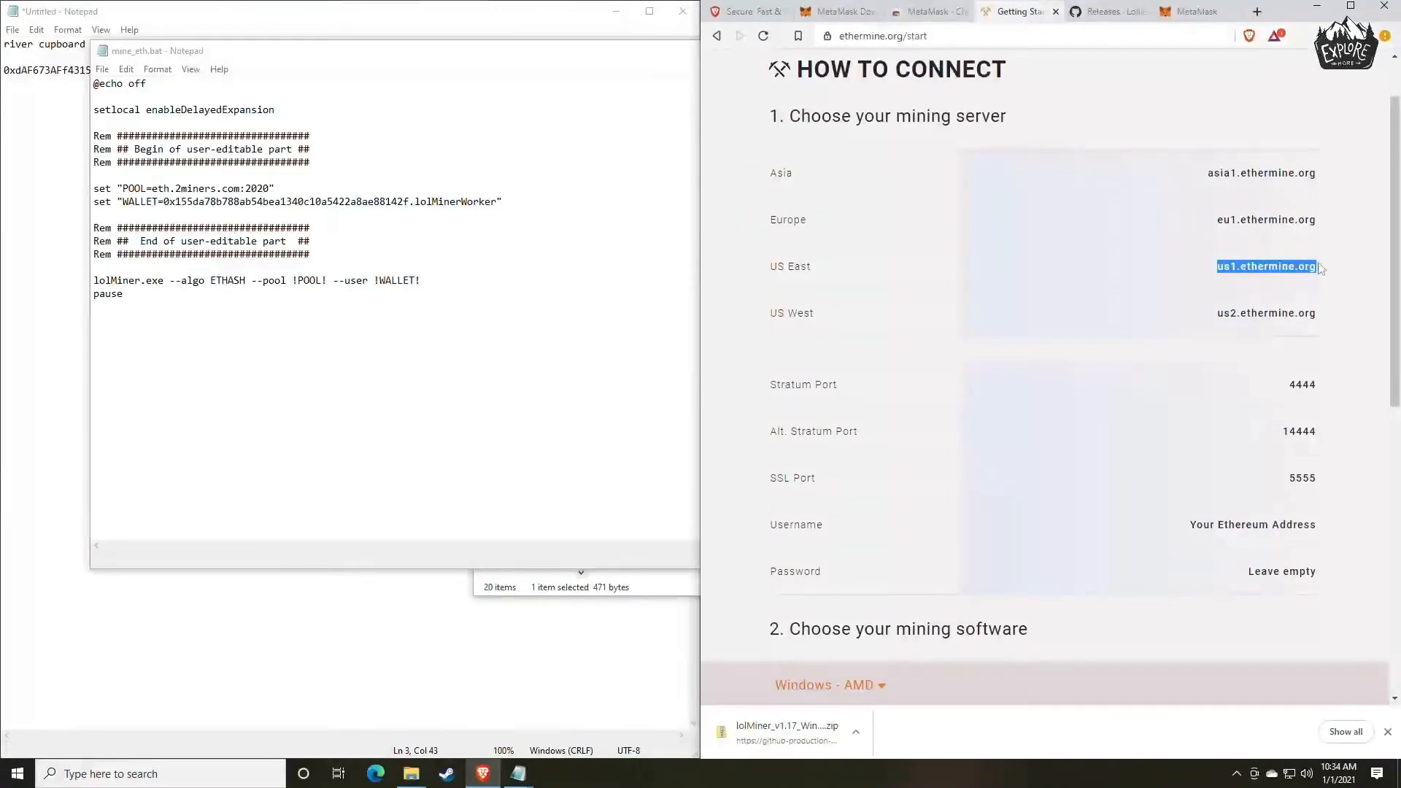
pyautogui.click(228, 189)
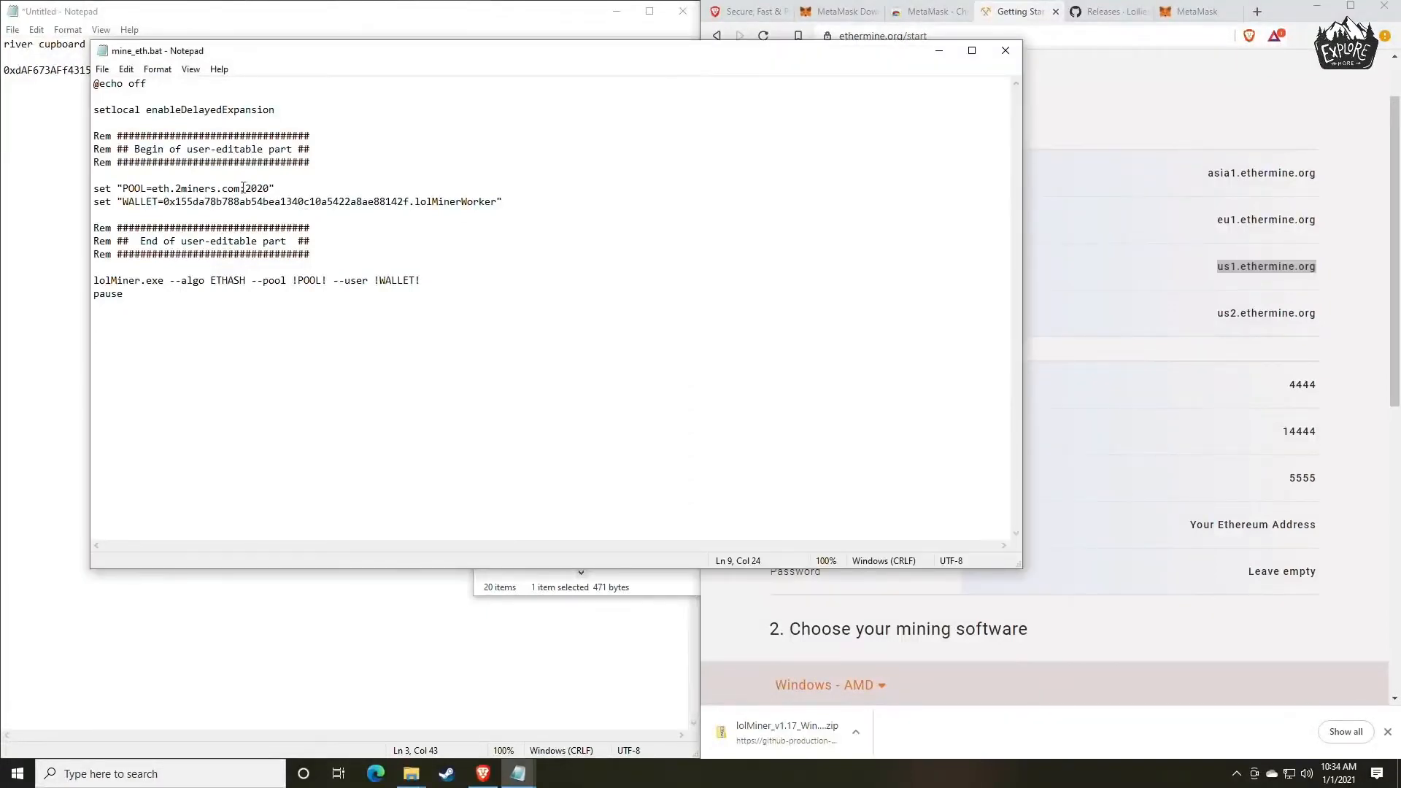
pyautogui.moveTo(241, 188); pyautogui.dragTo(154, 189)
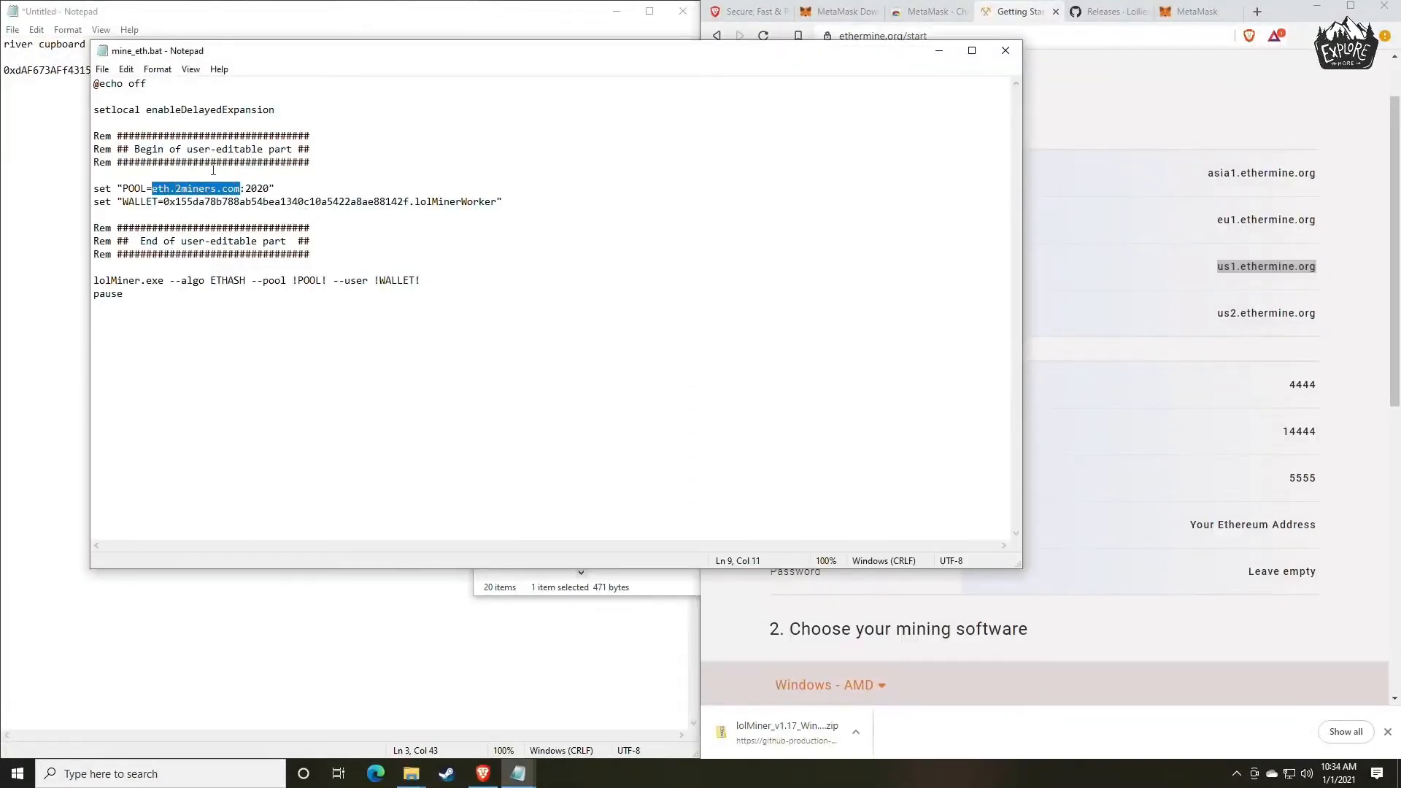
pyautogui.hotkey('ctrl', 'v')
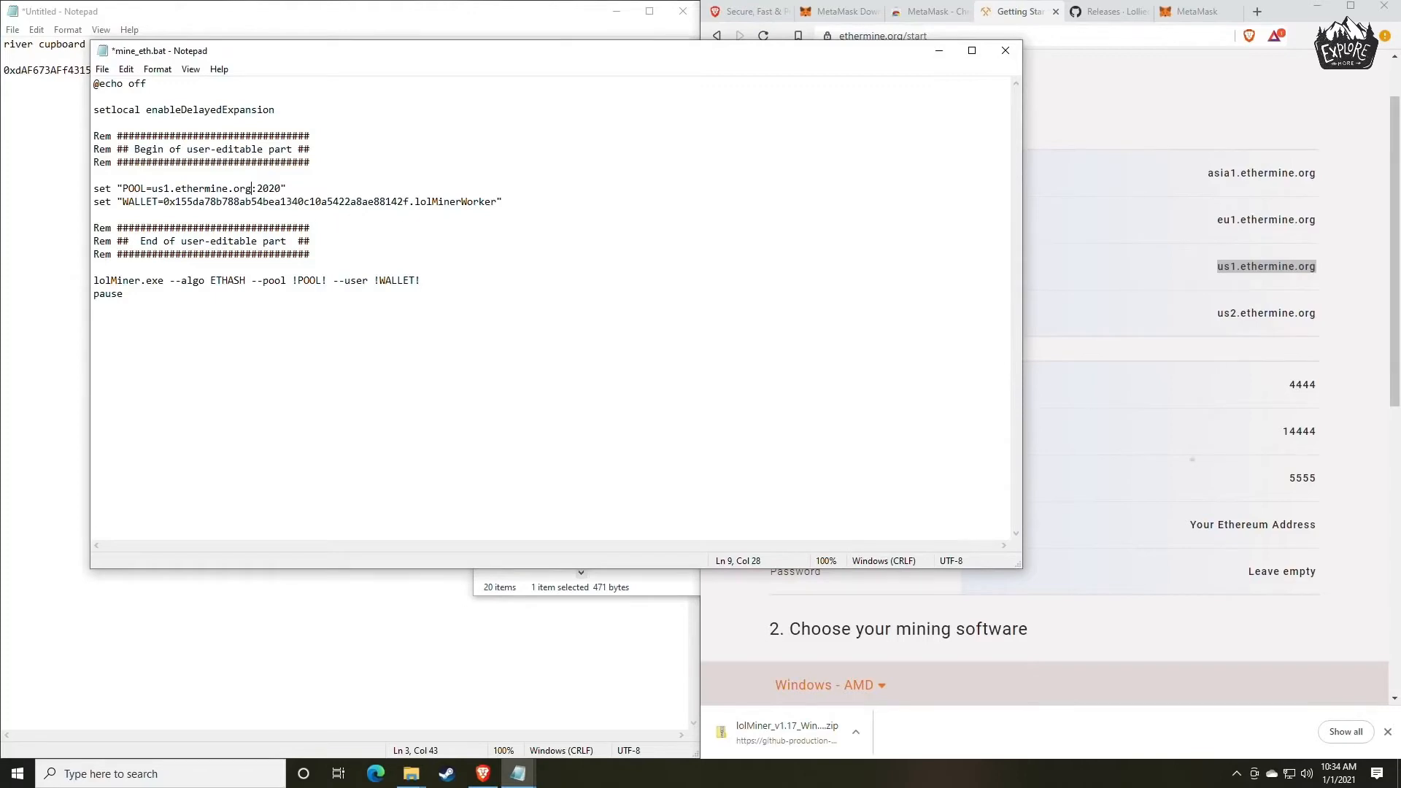
# Set the pool port in mine_eth.bat to Ethermine's stratum port 4444, copied from the connection page.
pyautogui.click(1276, 447)
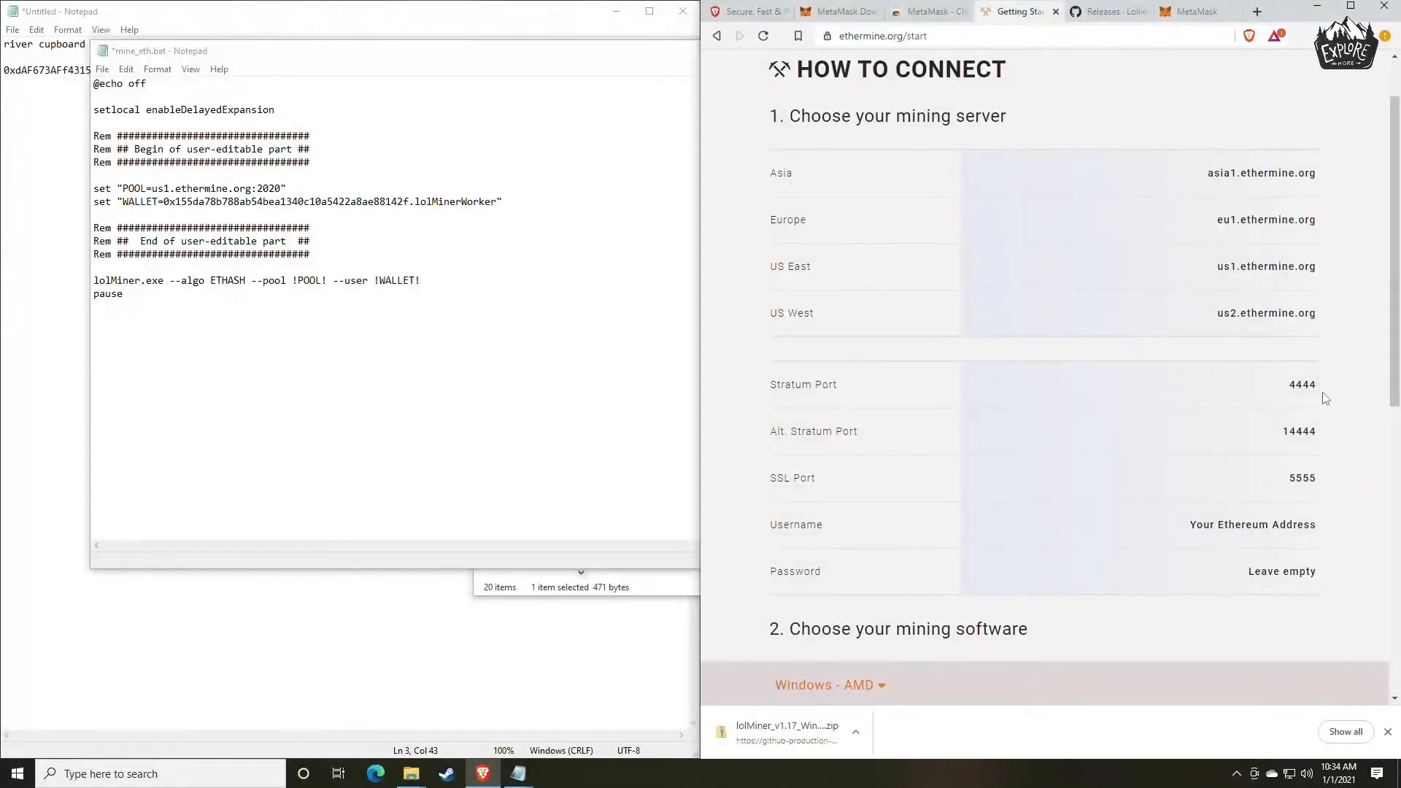
pyautogui.moveTo(1322, 392)
pyautogui.mouseDown()
pyautogui.moveTo(1286, 391)
pyautogui.moveTo(1316, 386)
pyautogui.mouseUp()
pyautogui.hotkey('ctrl', 'c')
pyautogui.click(1285, 391)
pyautogui.moveTo(284, 188); pyautogui.dragTo(257, 188)
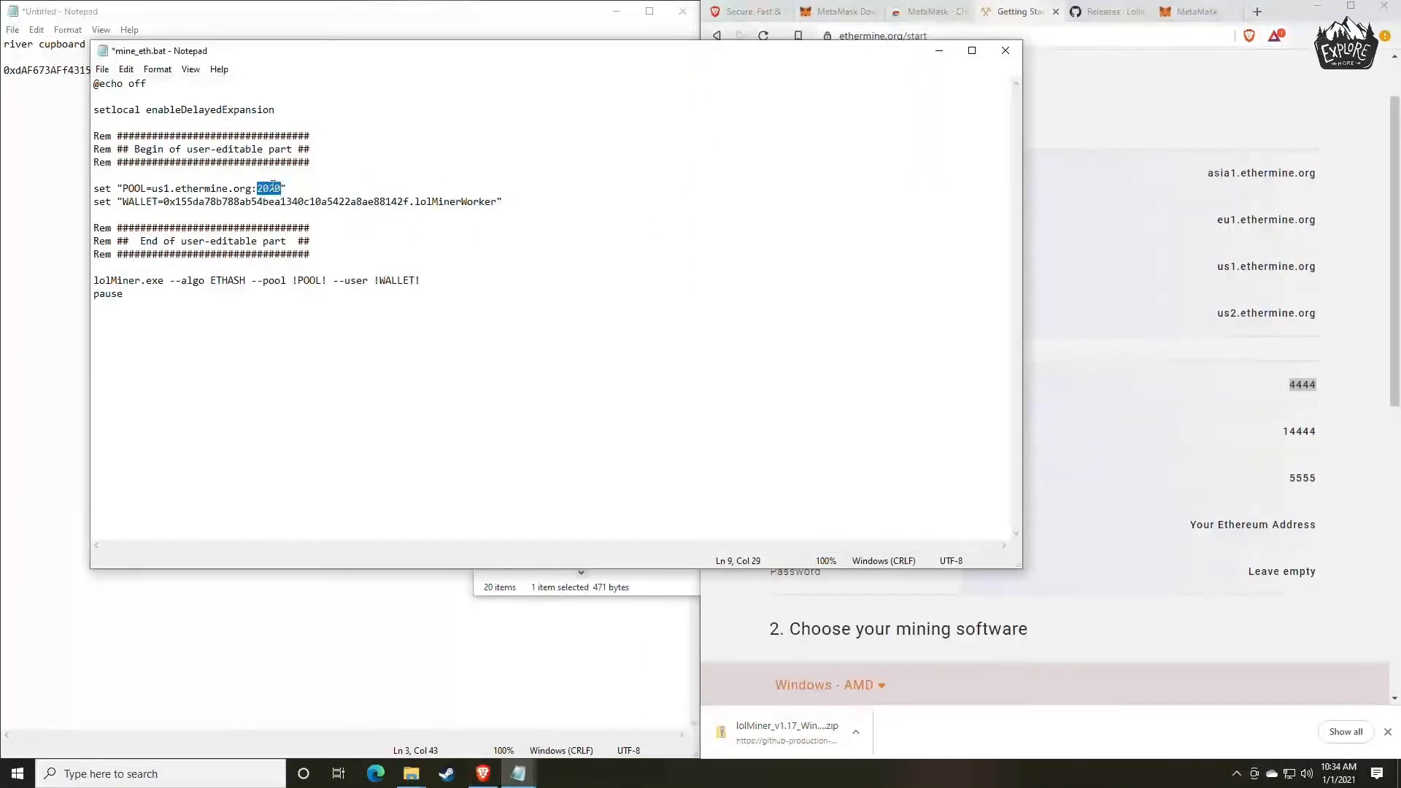
pyautogui.hotkey('ctrl', 'v')
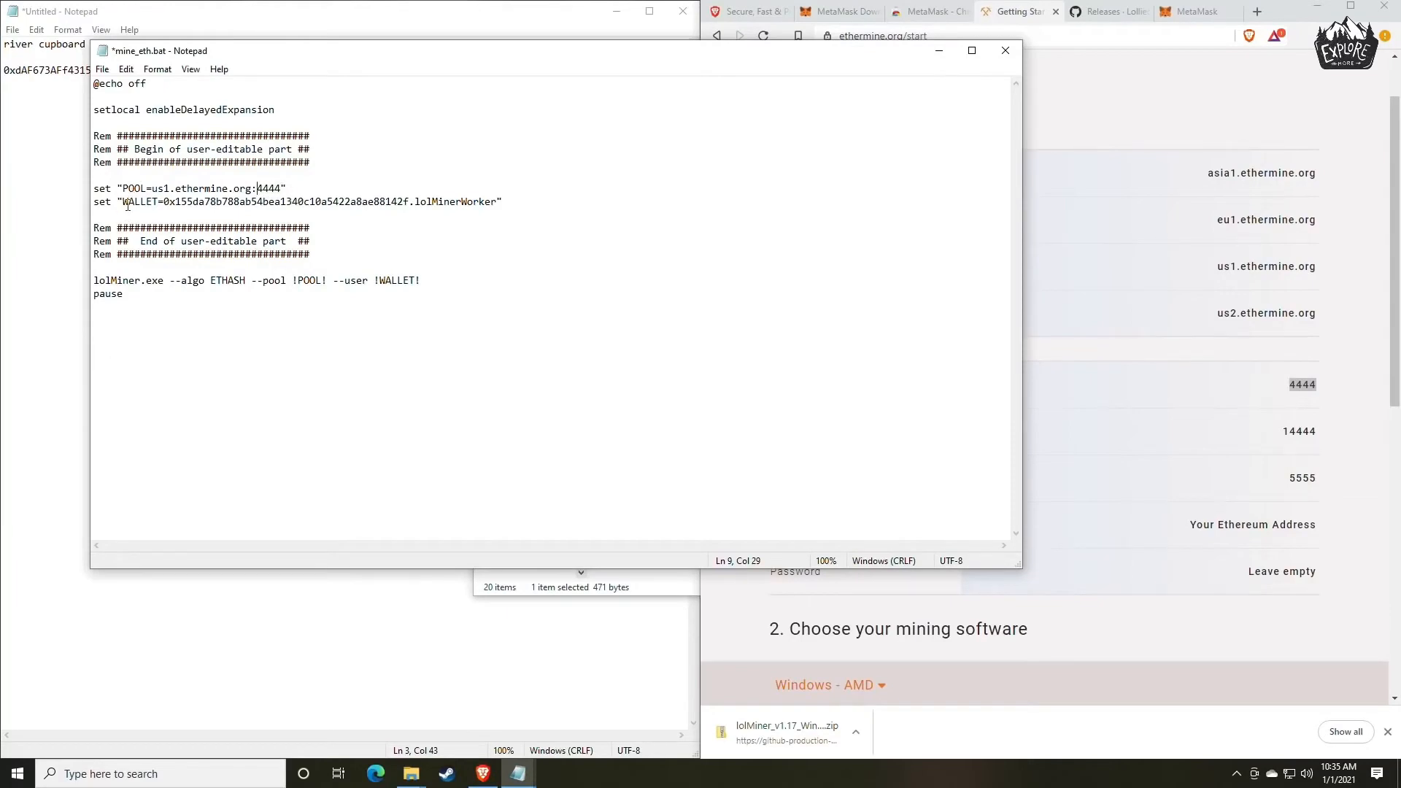
# Replace the wallet address in mine_eth.bat with the one copied from the untitled notes, keeping the .lolMinerWorker suffix, and save the file.
pyautogui.moveTo(286, 59); pyautogui.dragTo(711, 71)
pyautogui.click(283, 121)
pyautogui.moveTo(271, 76); pyautogui.dragTo(10, 82)
pyautogui.hotkey('ctrl', 'c')
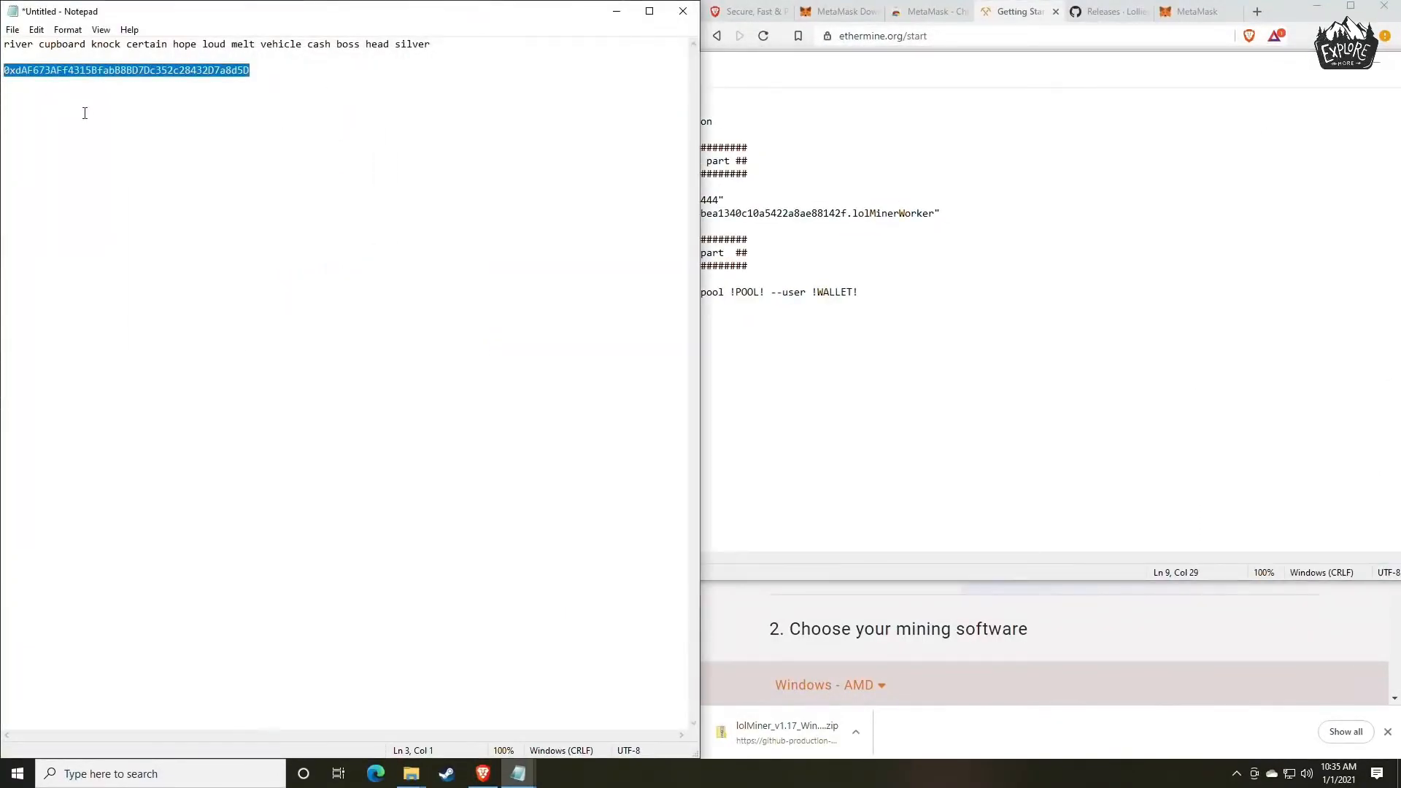
pyautogui.click(1095, 314)
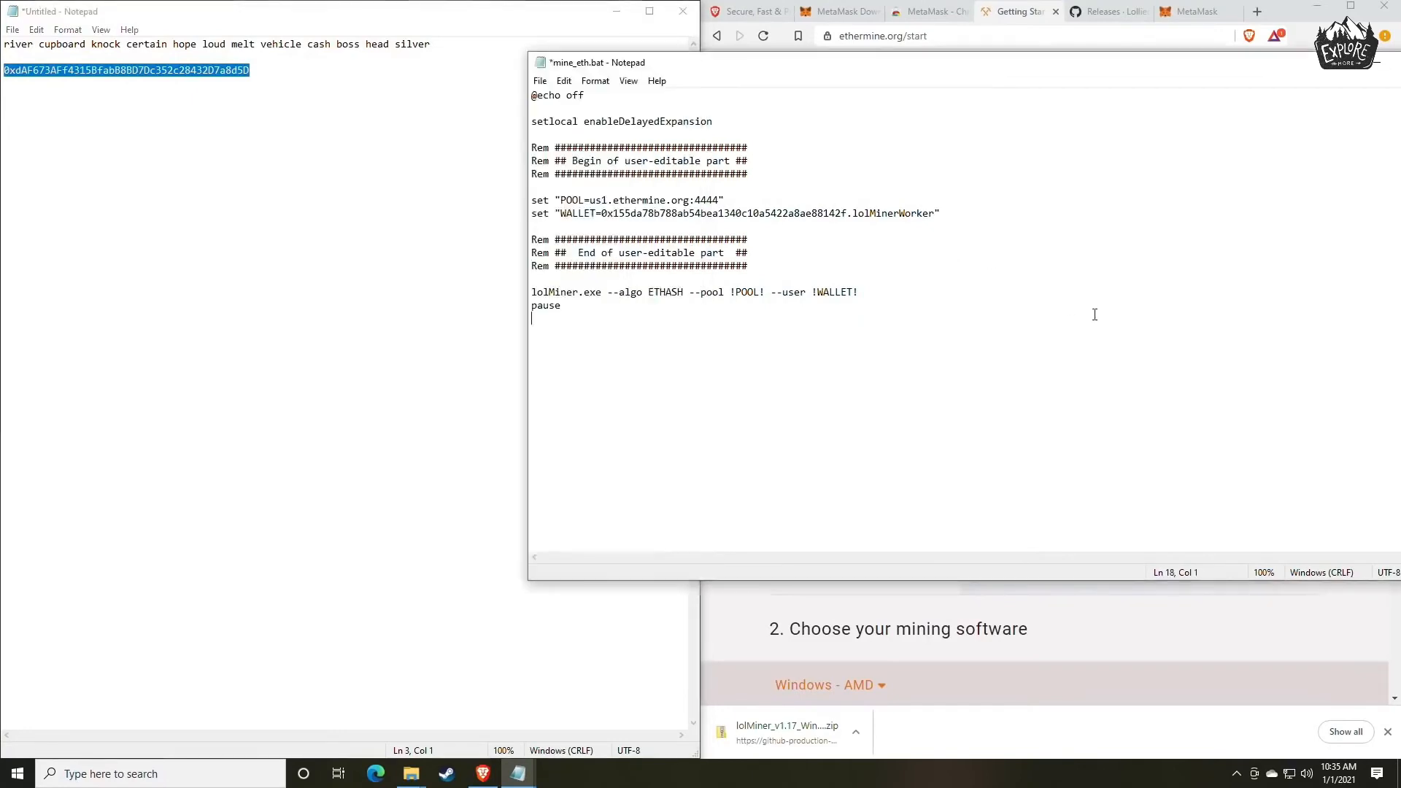
pyautogui.moveTo(847, 213); pyautogui.dragTo(602, 213)
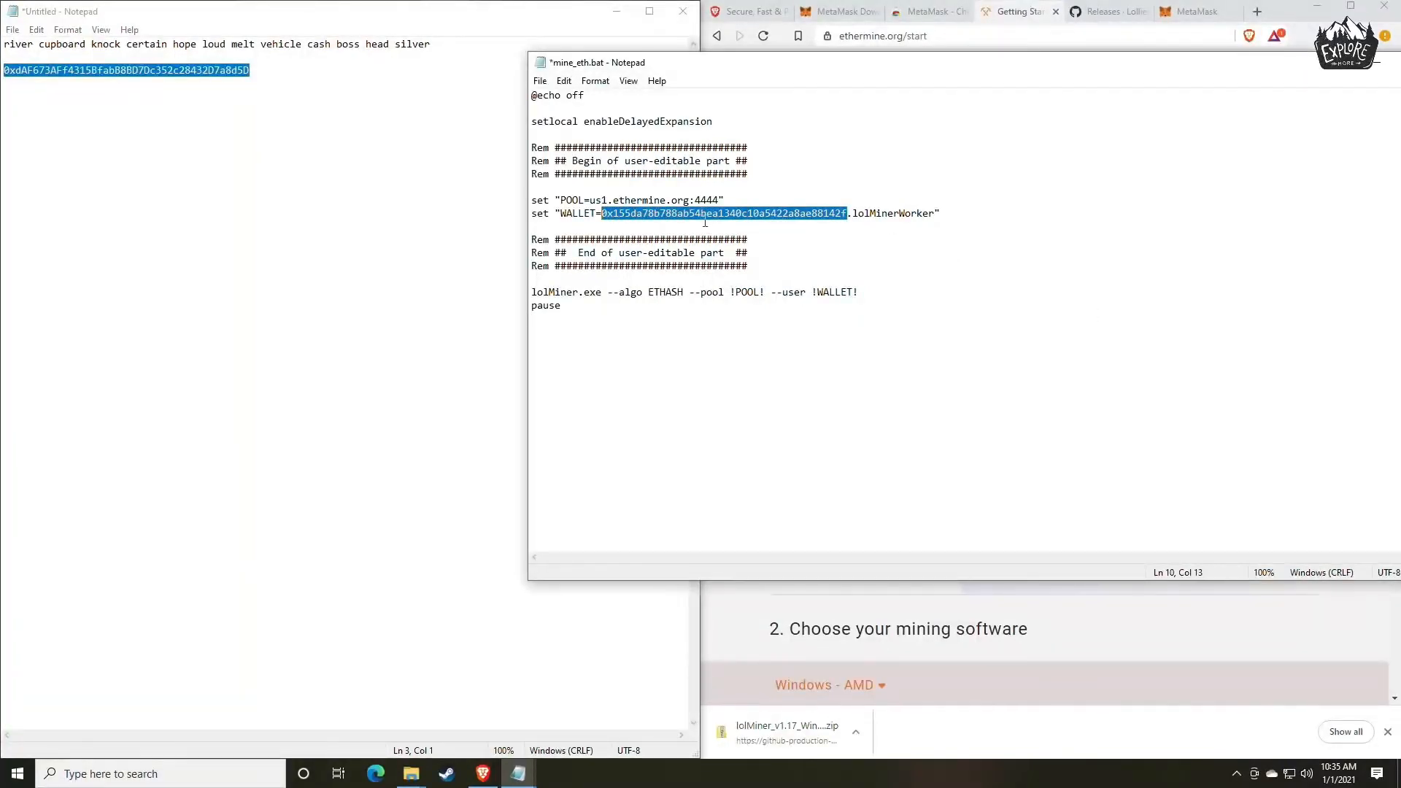
pyautogui.hotkey('ctrl', 'v')
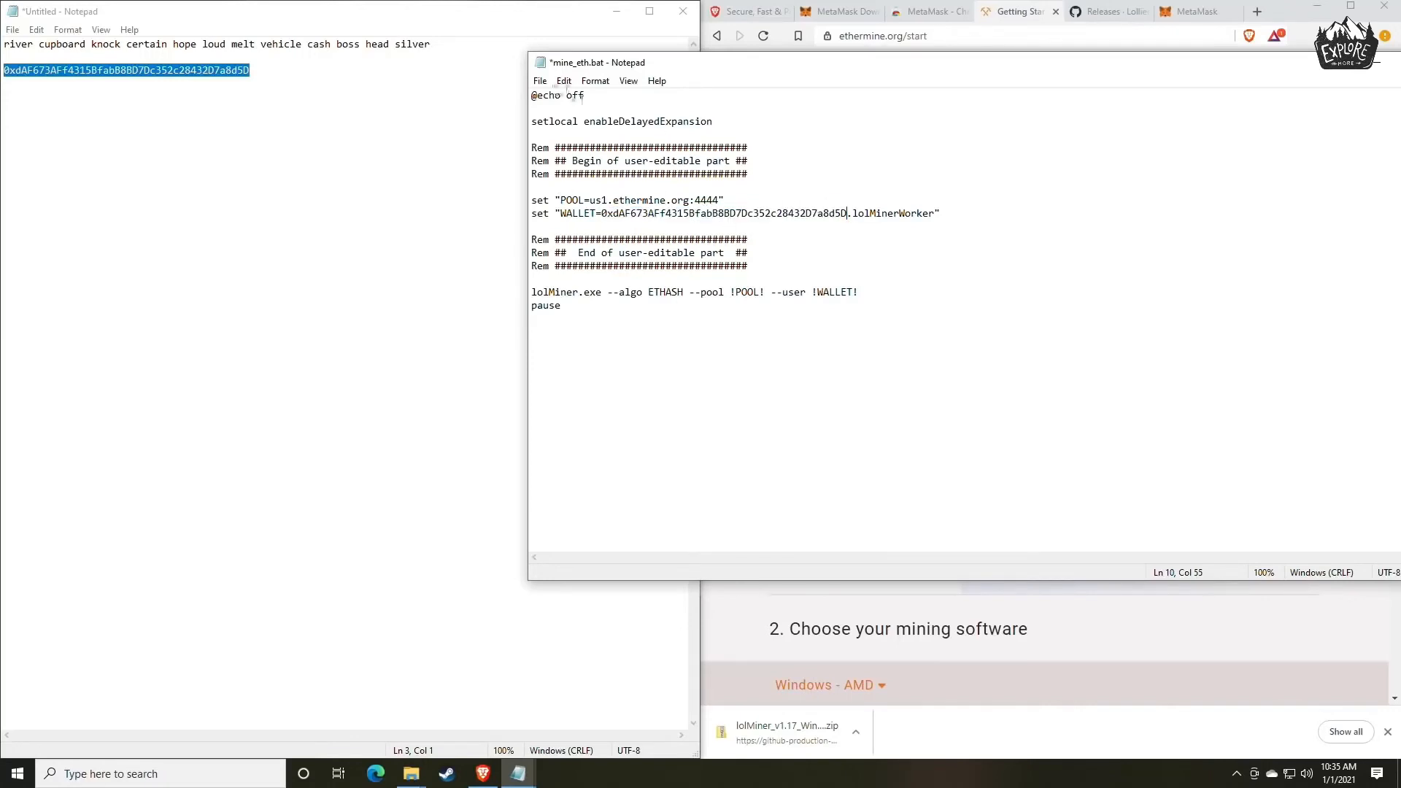
pyautogui.click(540, 80)
pyautogui.click(568, 146)
# Return to the lolMiner 1.17 folder, run mine_eth.bat to start mining, and reposition the miner's console window.
pyautogui.click(447, 557)
pyautogui.moveTo(412, 779)
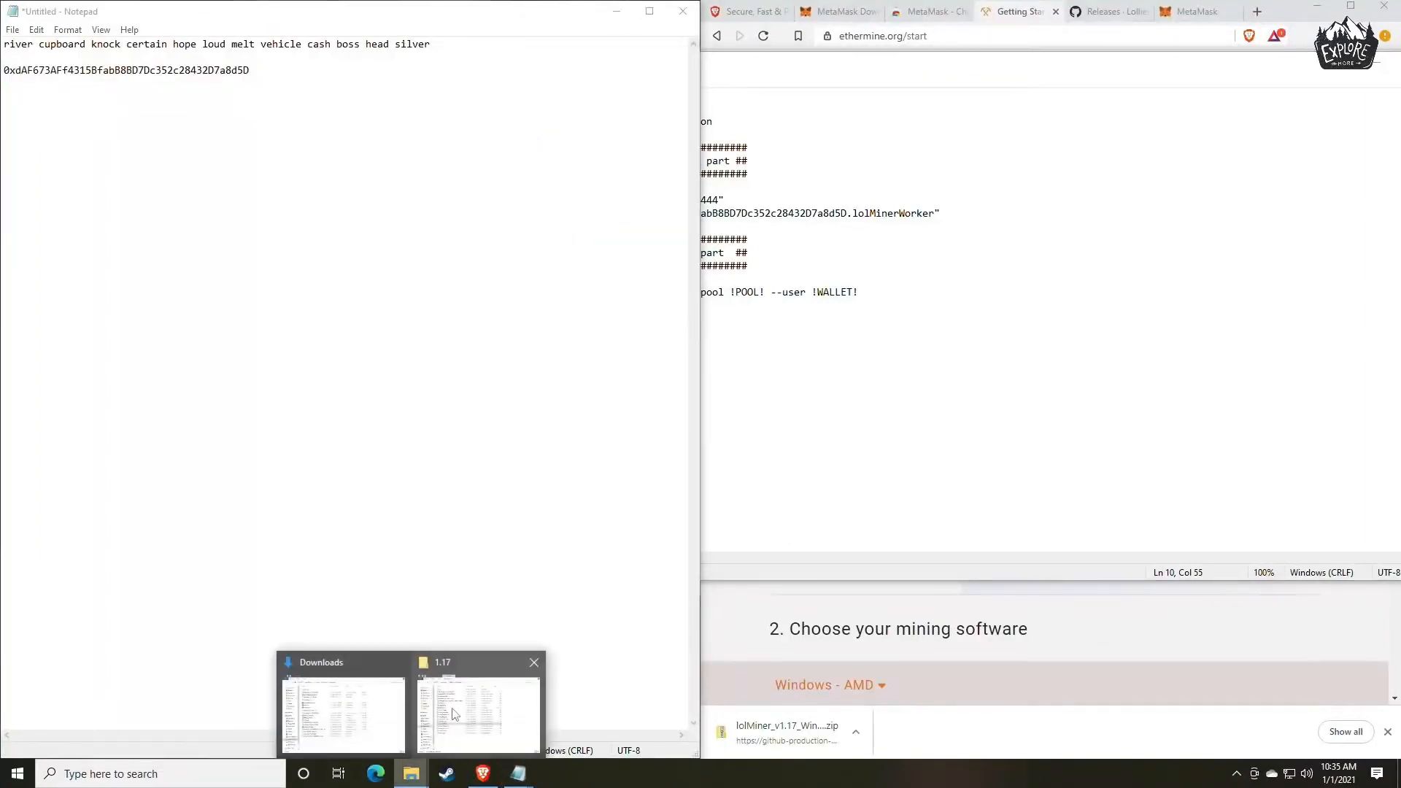
pyautogui.click(456, 711)
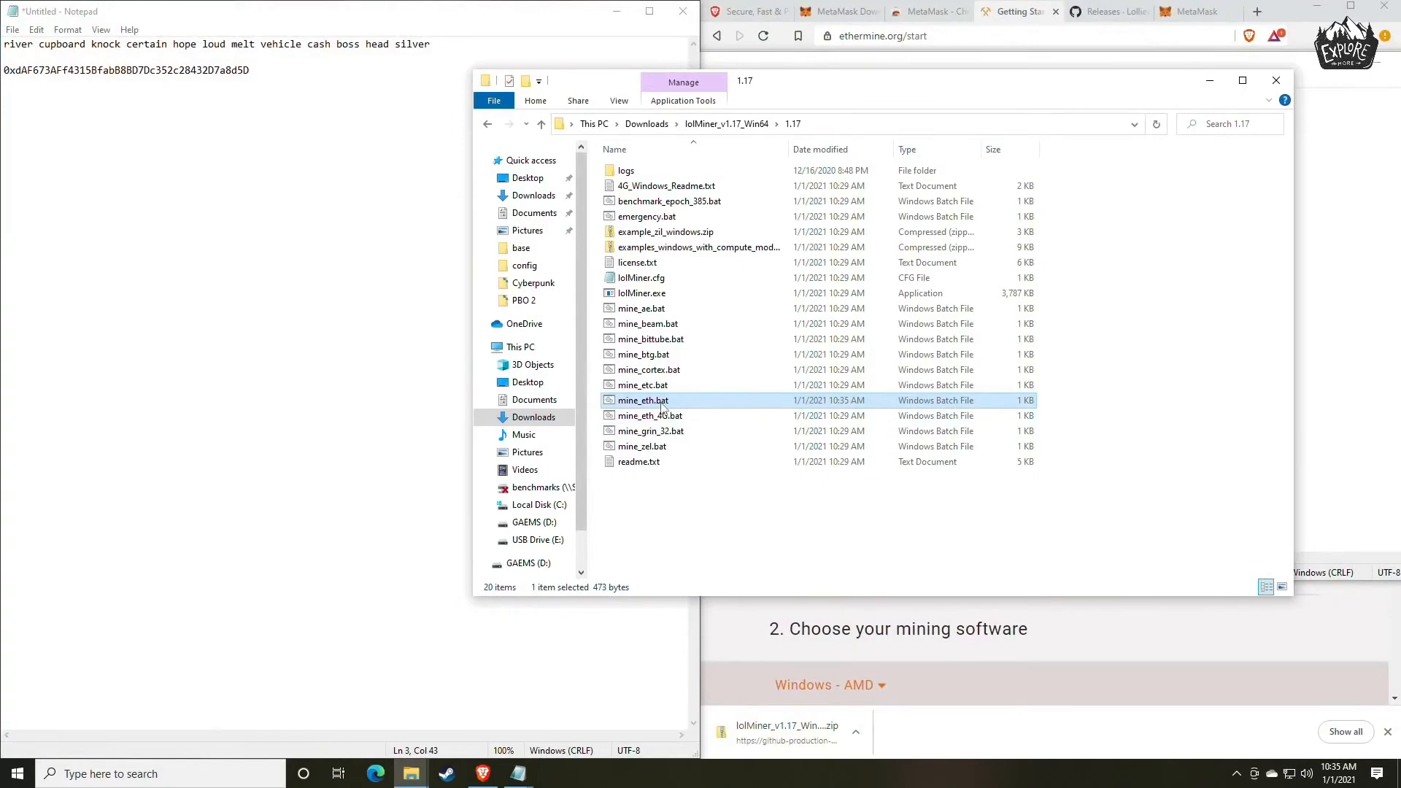
pyautogui.doubleClick(655, 402)
pyautogui.moveTo(327, 94); pyautogui.dragTo(702, 141)
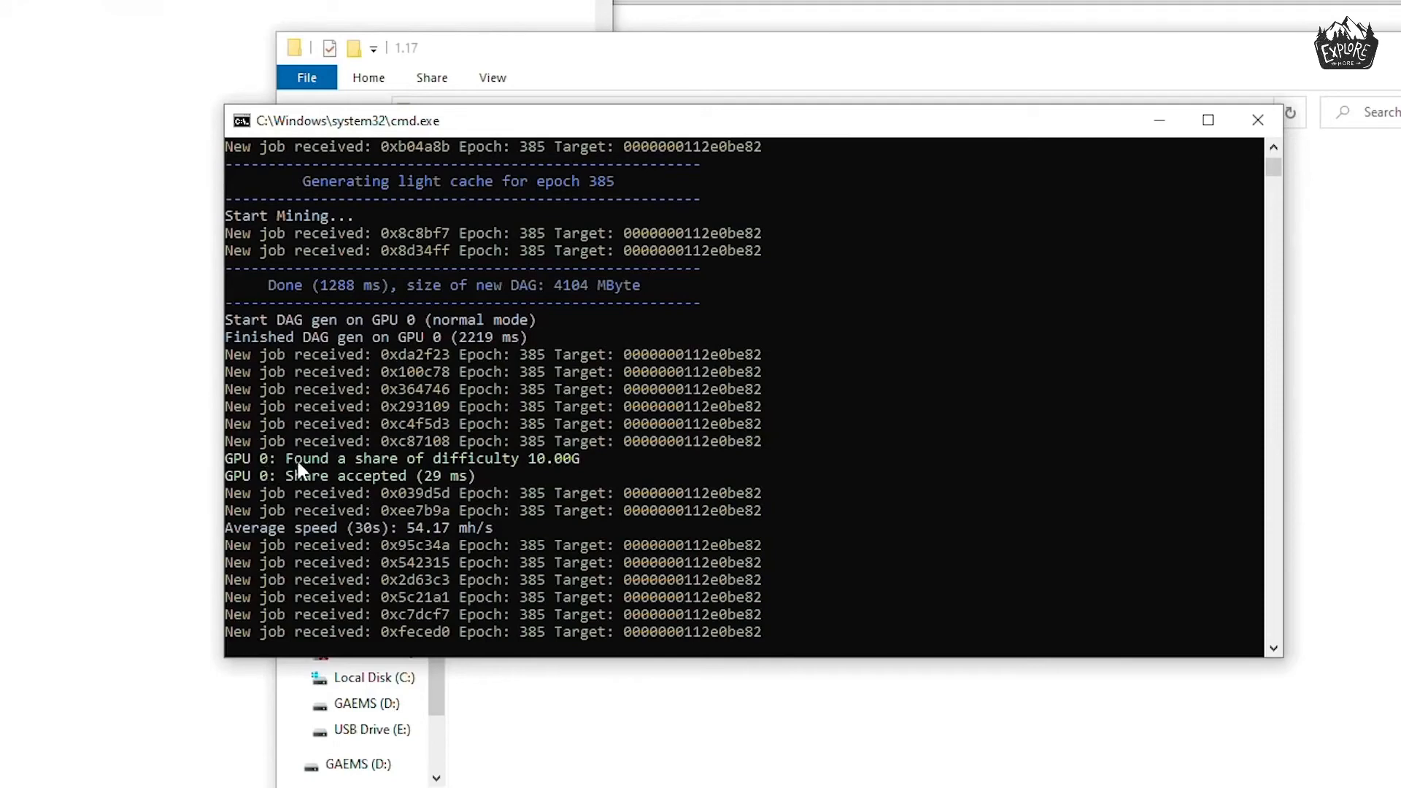
# Examine the miner's console output for the found share's difficulty, the accepted share's response time, and the average 30-second speed.
pyautogui.moveTo(290, 461); pyautogui.dragTo(576, 461)
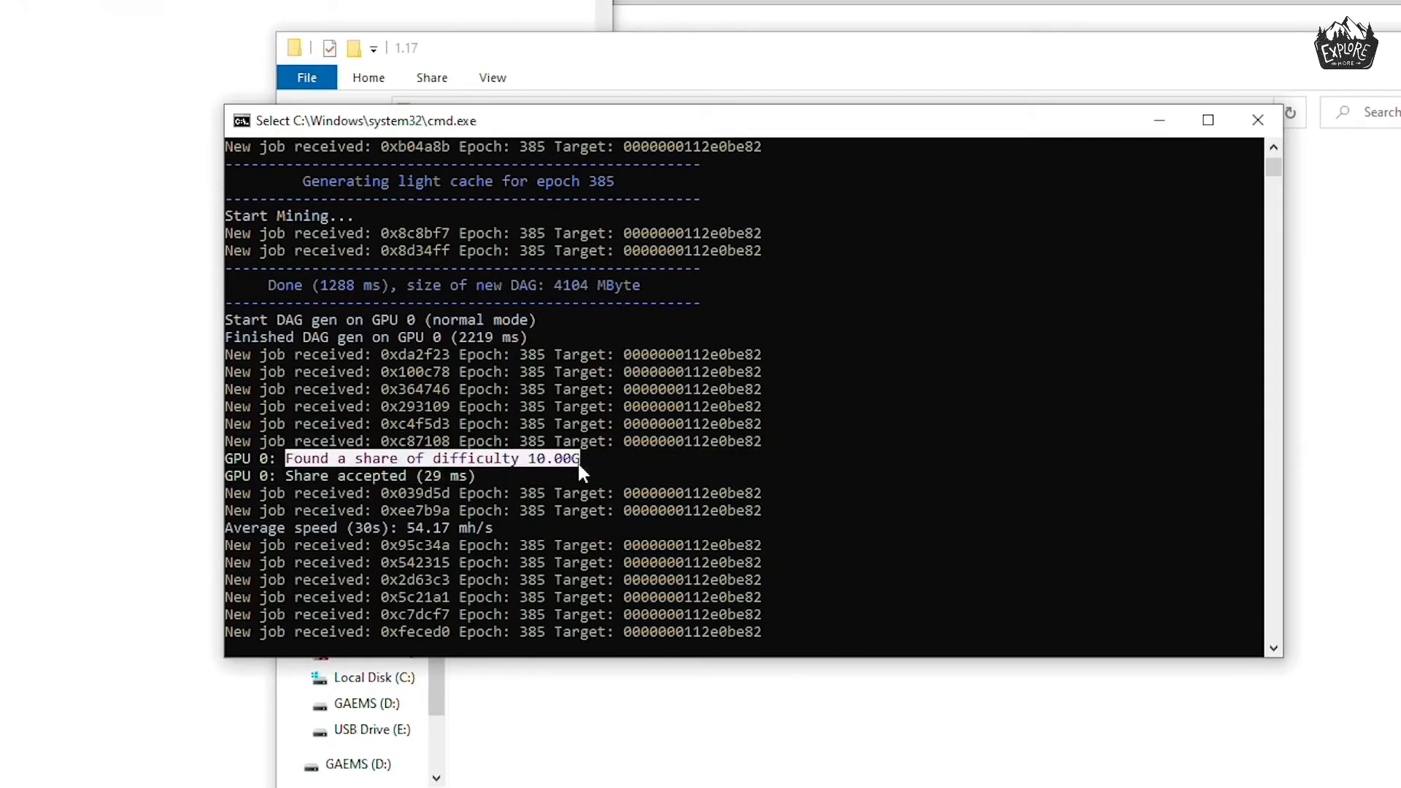
pyautogui.click(298, 476)
pyautogui.moveTo(289, 475); pyautogui.dragTo(425, 478)
pyautogui.click(427, 476)
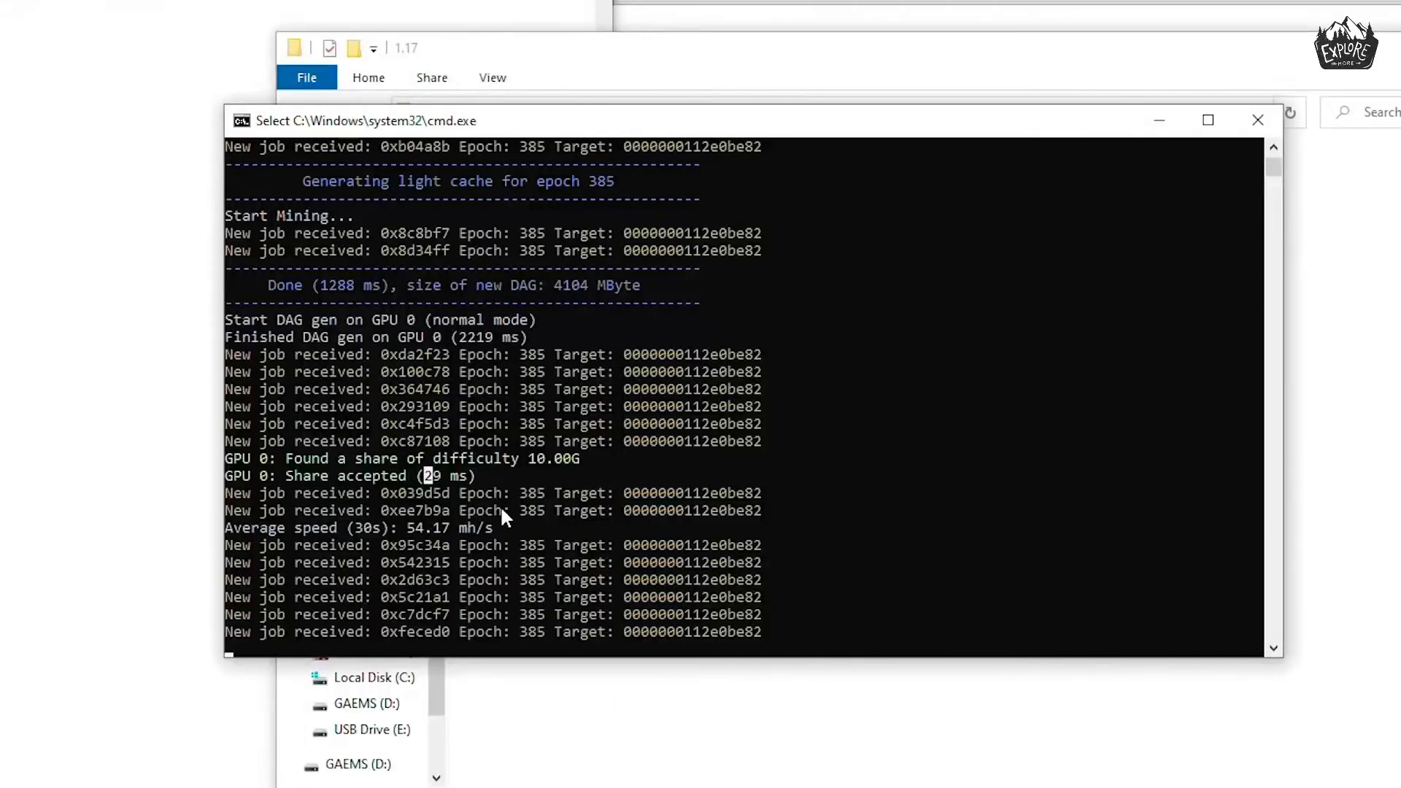
pyautogui.click(344, 527)
pyautogui.moveTo(406, 528); pyautogui.dragTo(448, 537)
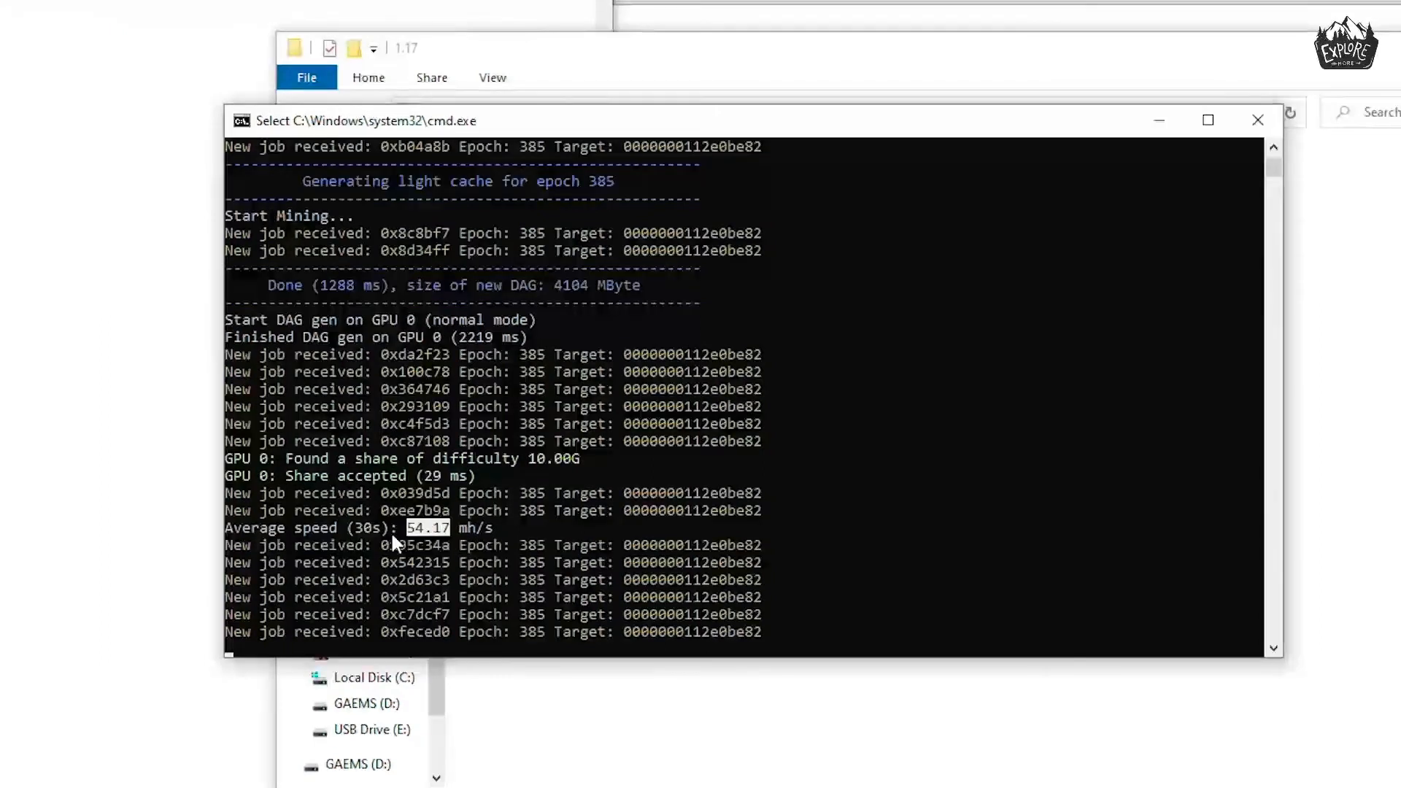
pyautogui.click(412, 531)
pyautogui.moveTo(407, 530); pyautogui.dragTo(447, 535)
pyautogui.rightClick(464, 527)
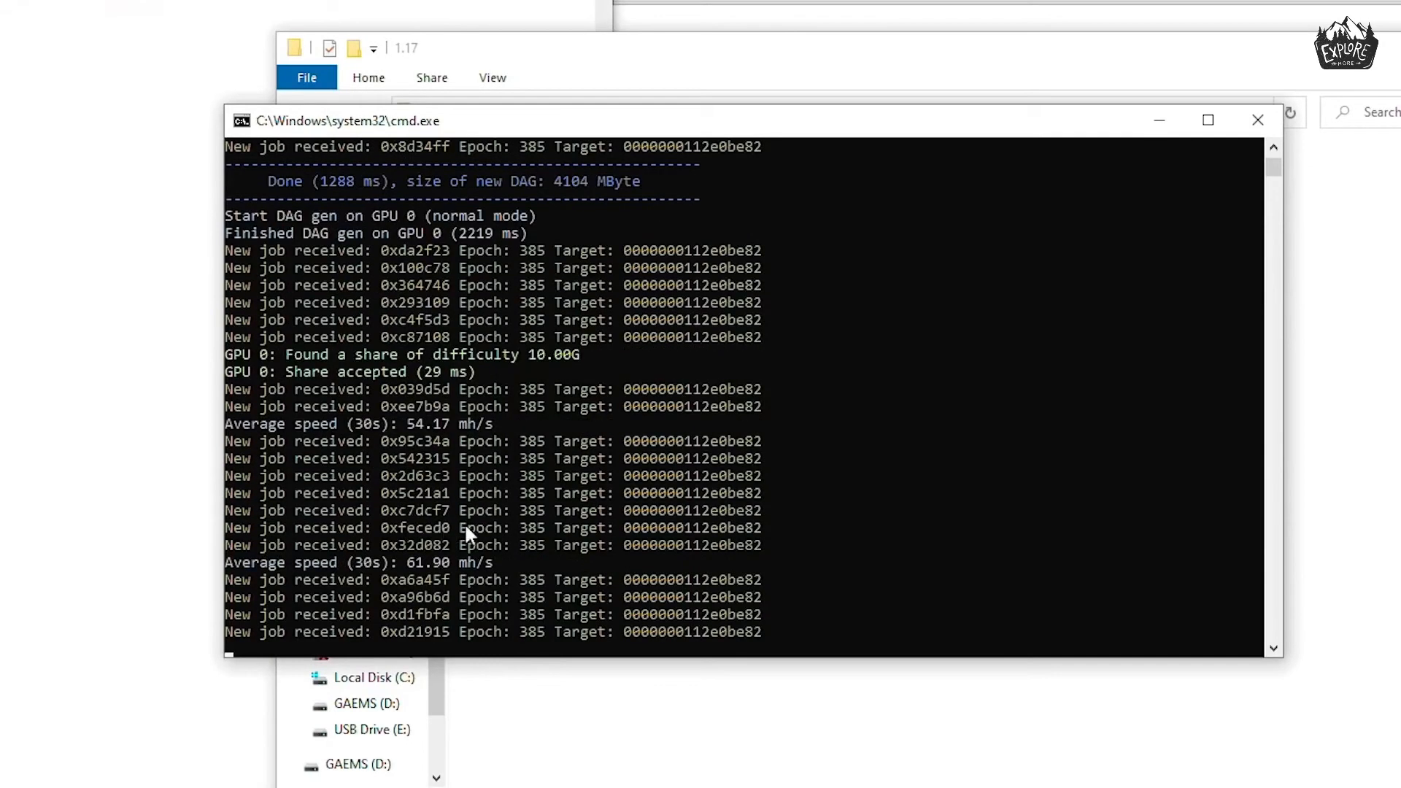
pyautogui.click(410, 563)
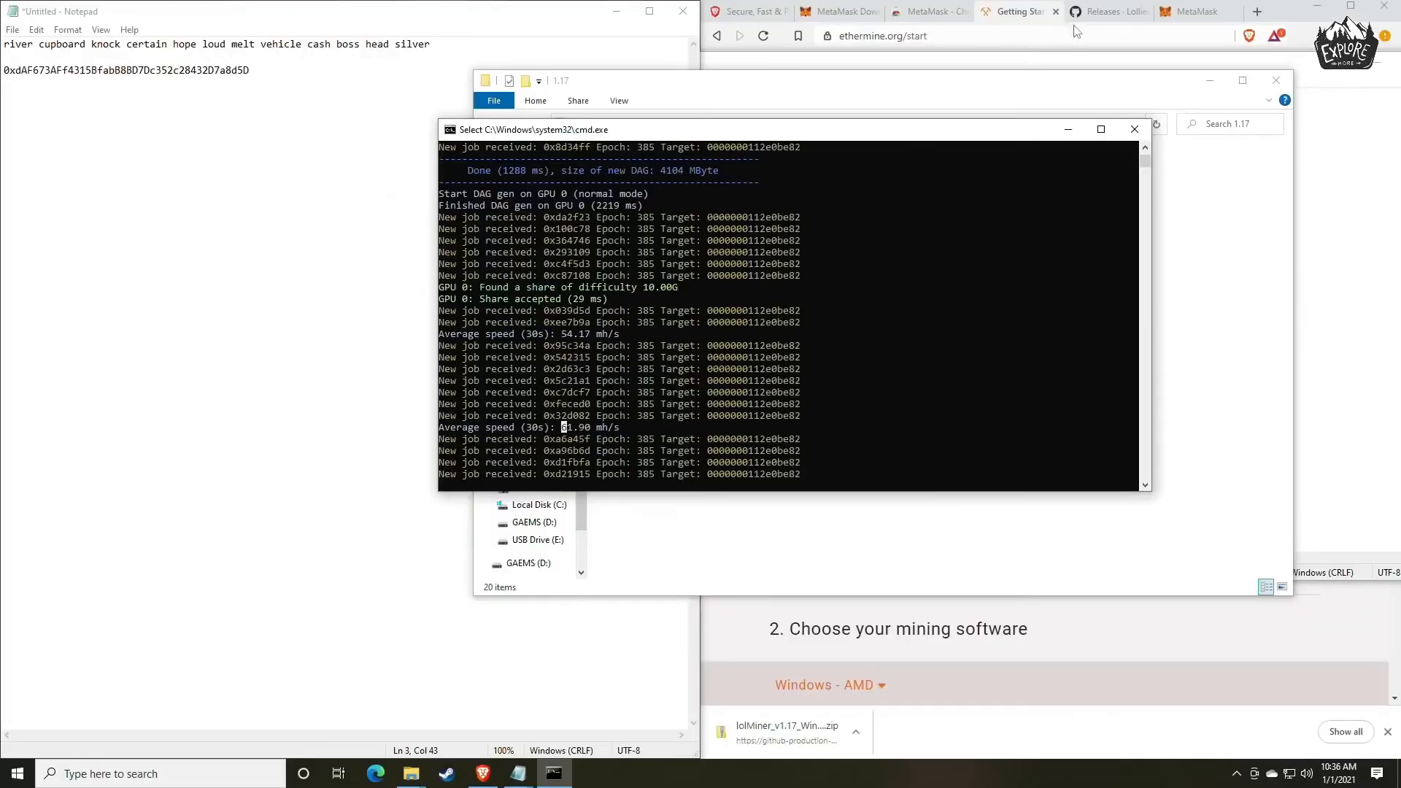
# Open whattomine.com in the browser tab that holds the MetaMask wallet.
pyautogui.click(1102, 13)
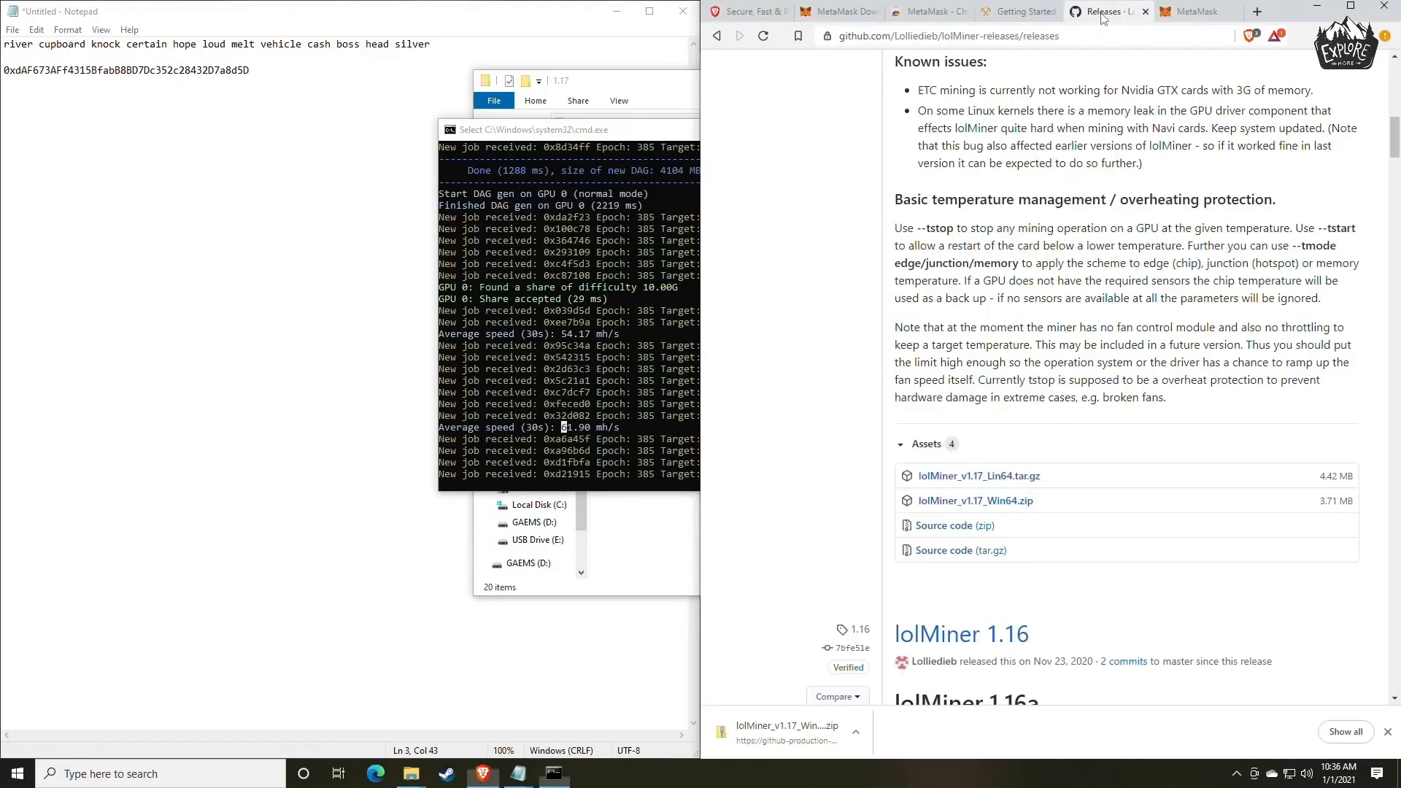
pyautogui.click(1193, 12)
pyautogui.click(1027, 36)
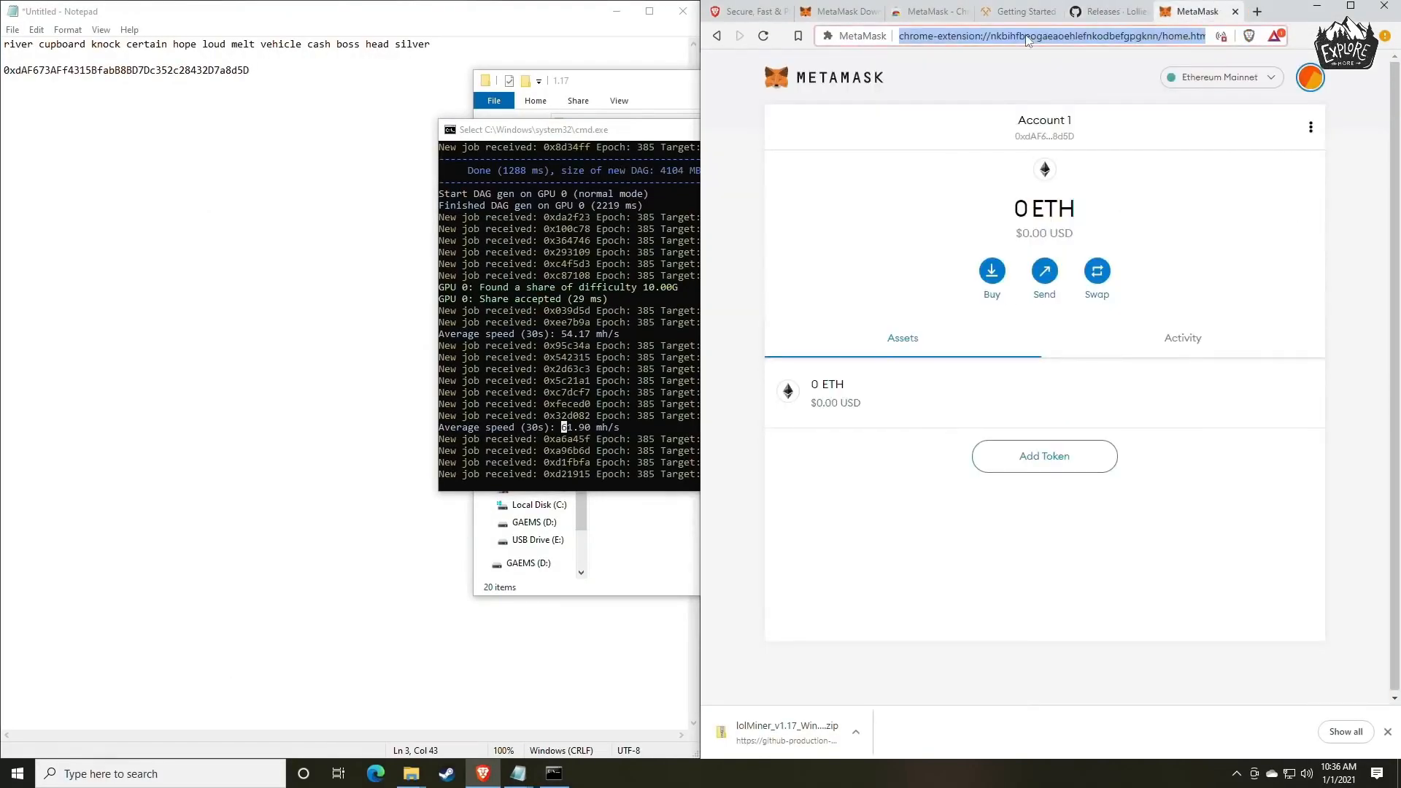
pyautogui.write('whattomine.com')
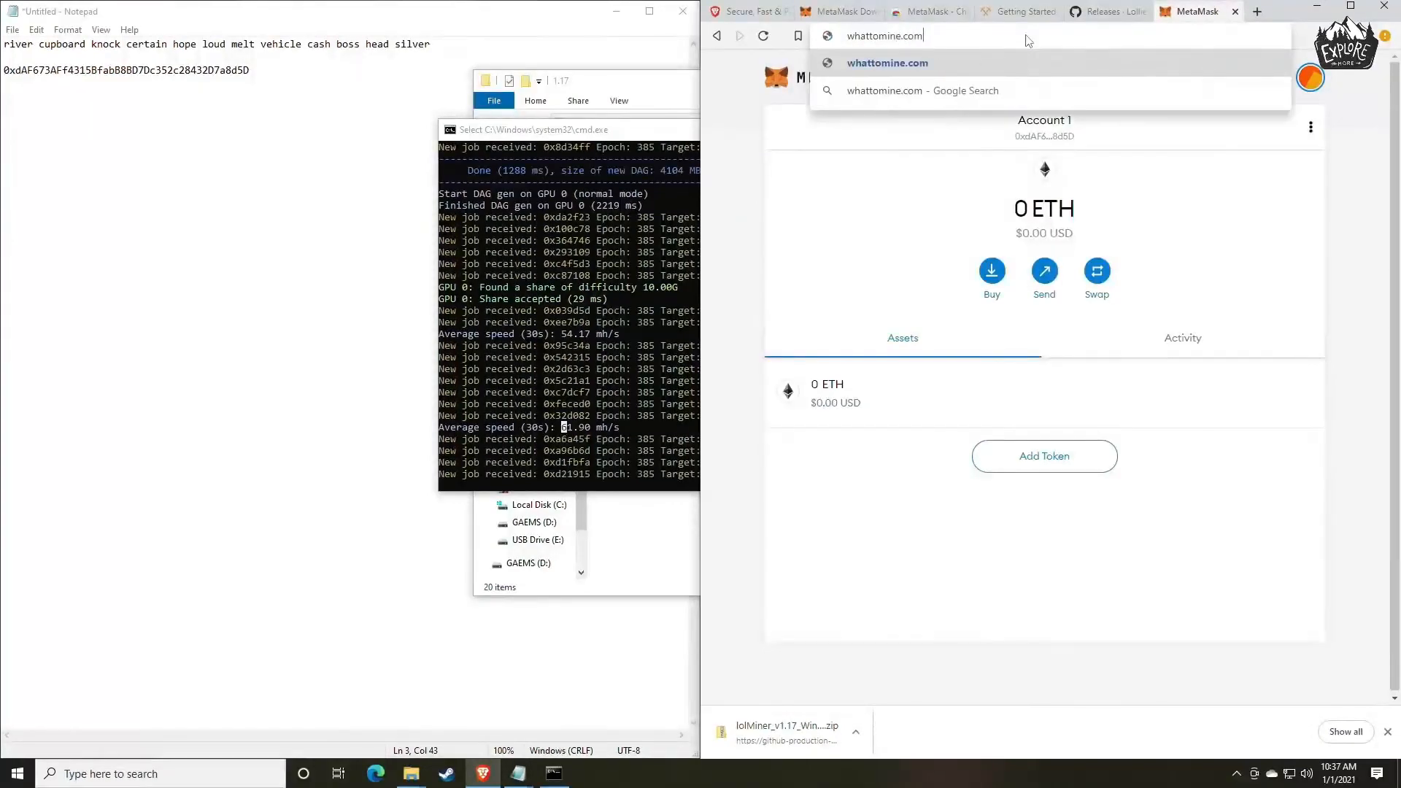
pyautogui.press('Return')
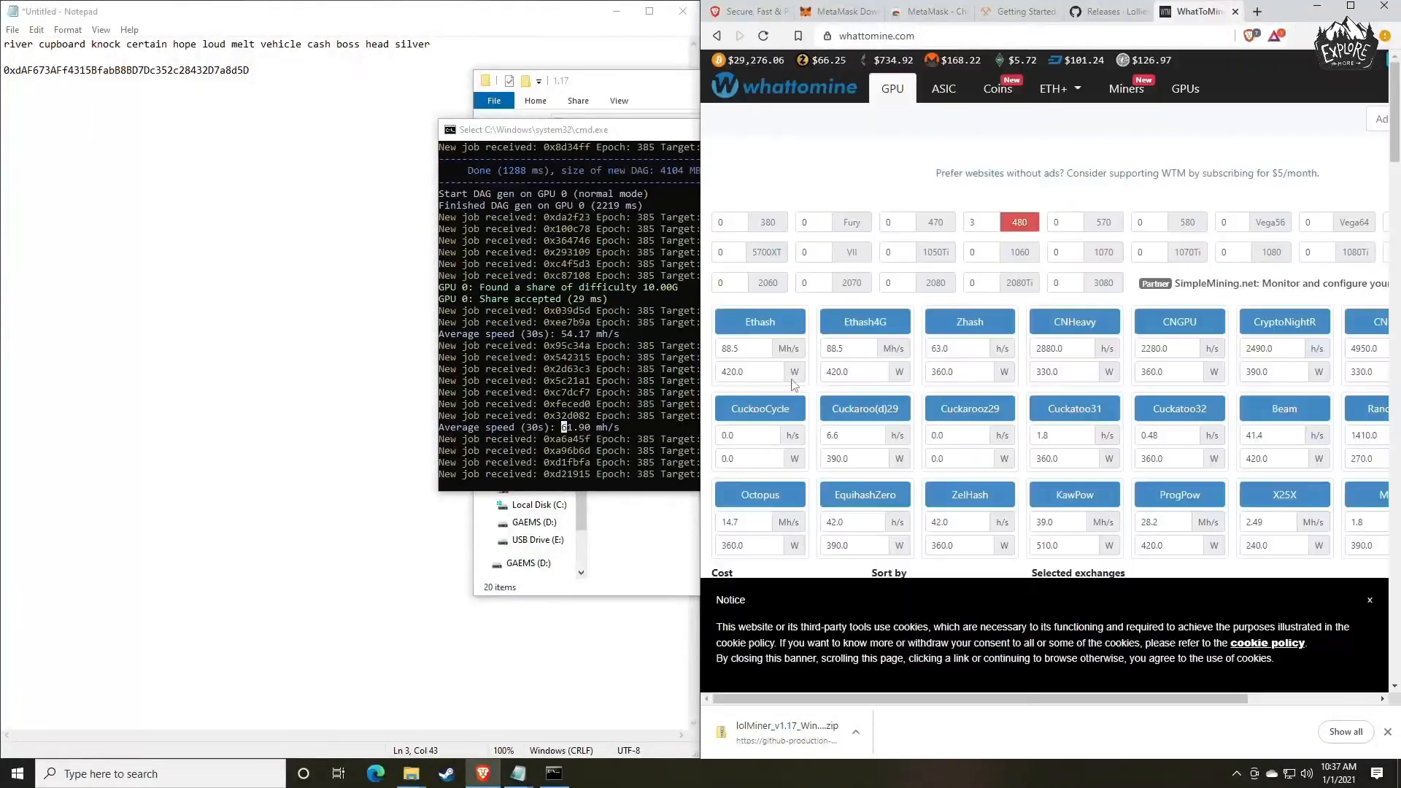
# Calculate mining profitability with the Ethash hashrate set to 61 Mh/s and its power left blank, and check Ethereum's profit.
pyautogui.click(759, 353)
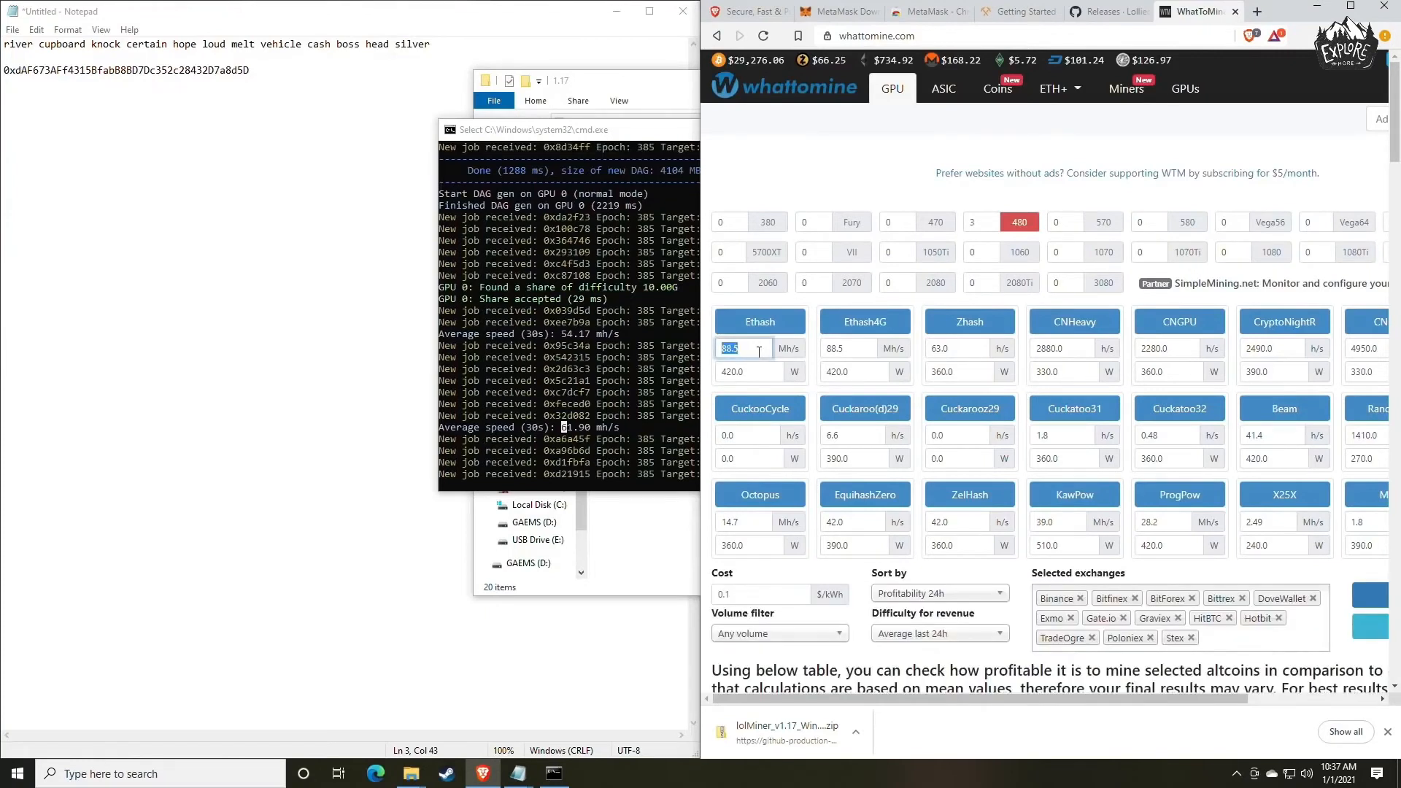
pyautogui.write('61')
pyautogui.click(753, 375)
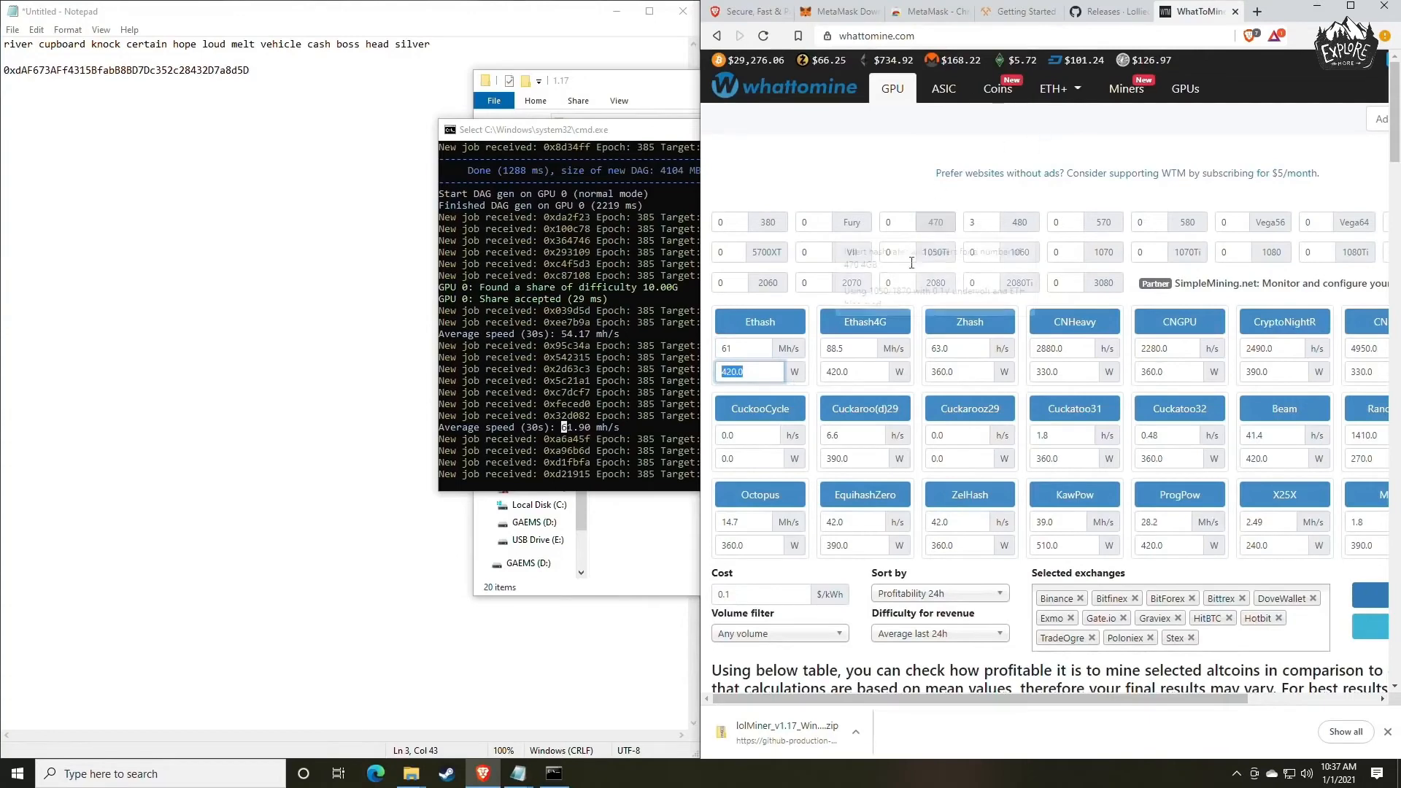
pyautogui.scroll(-3, 799, 400)
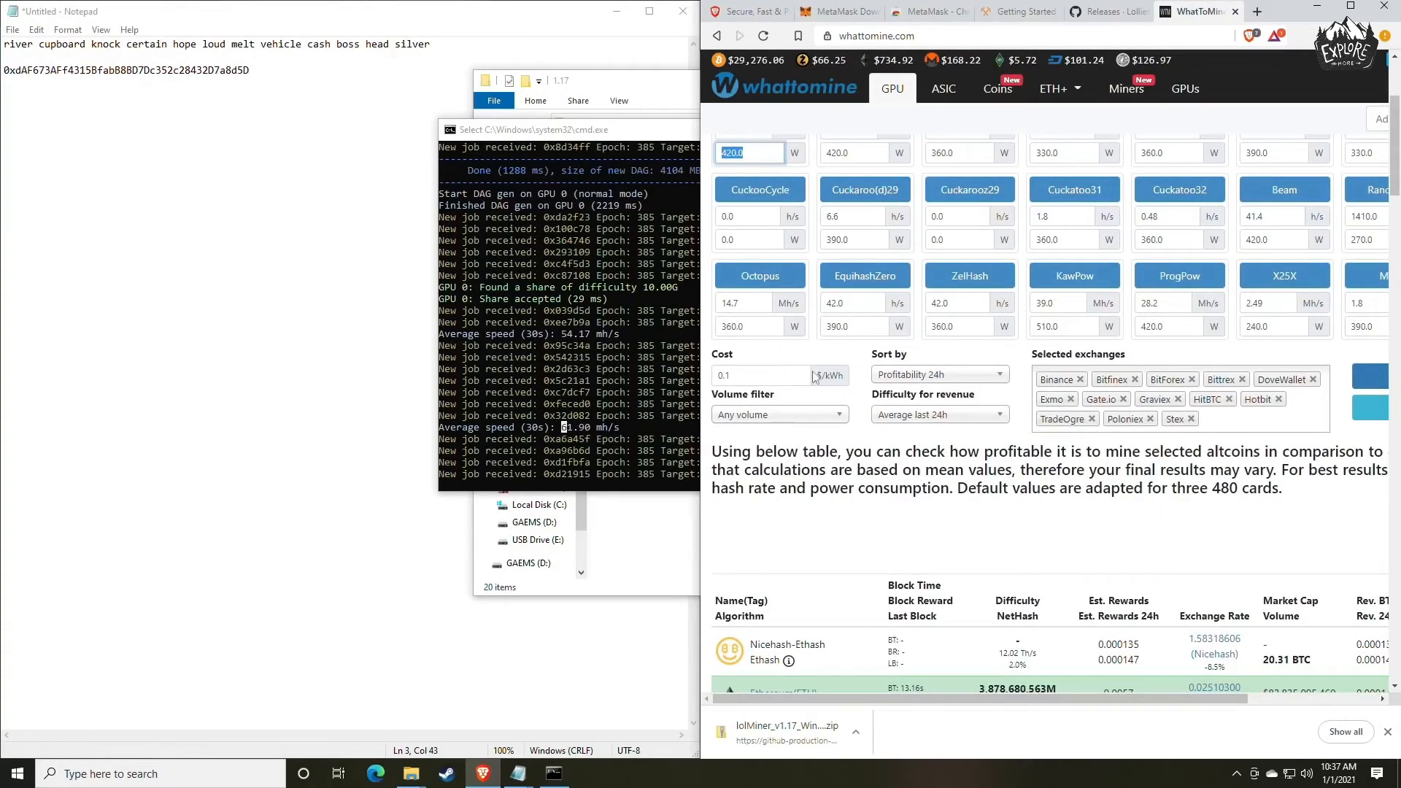
pyautogui.press('BackSpace')
pyautogui.scroll(1, 941, 365)
pyautogui.click(1360, 7)
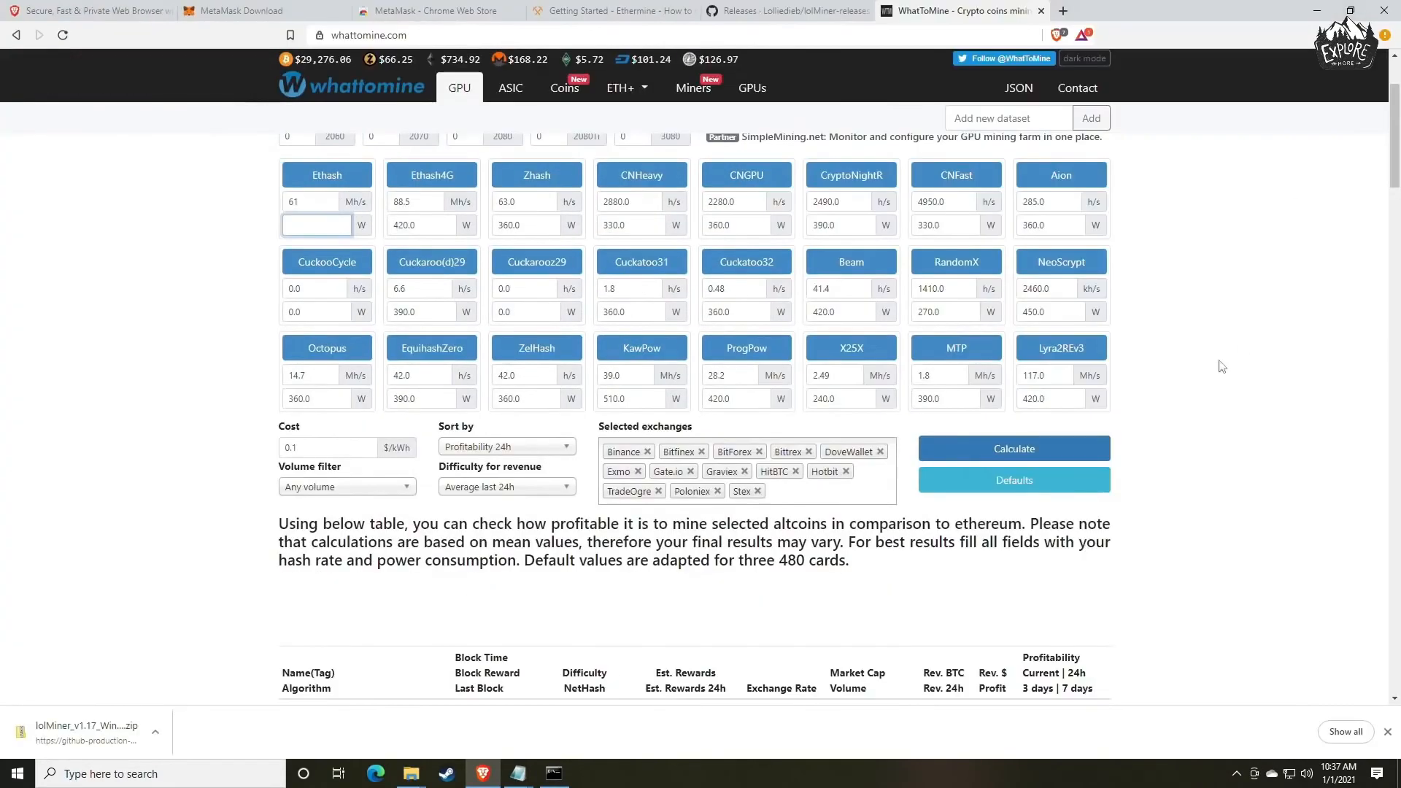
pyautogui.click(994, 454)
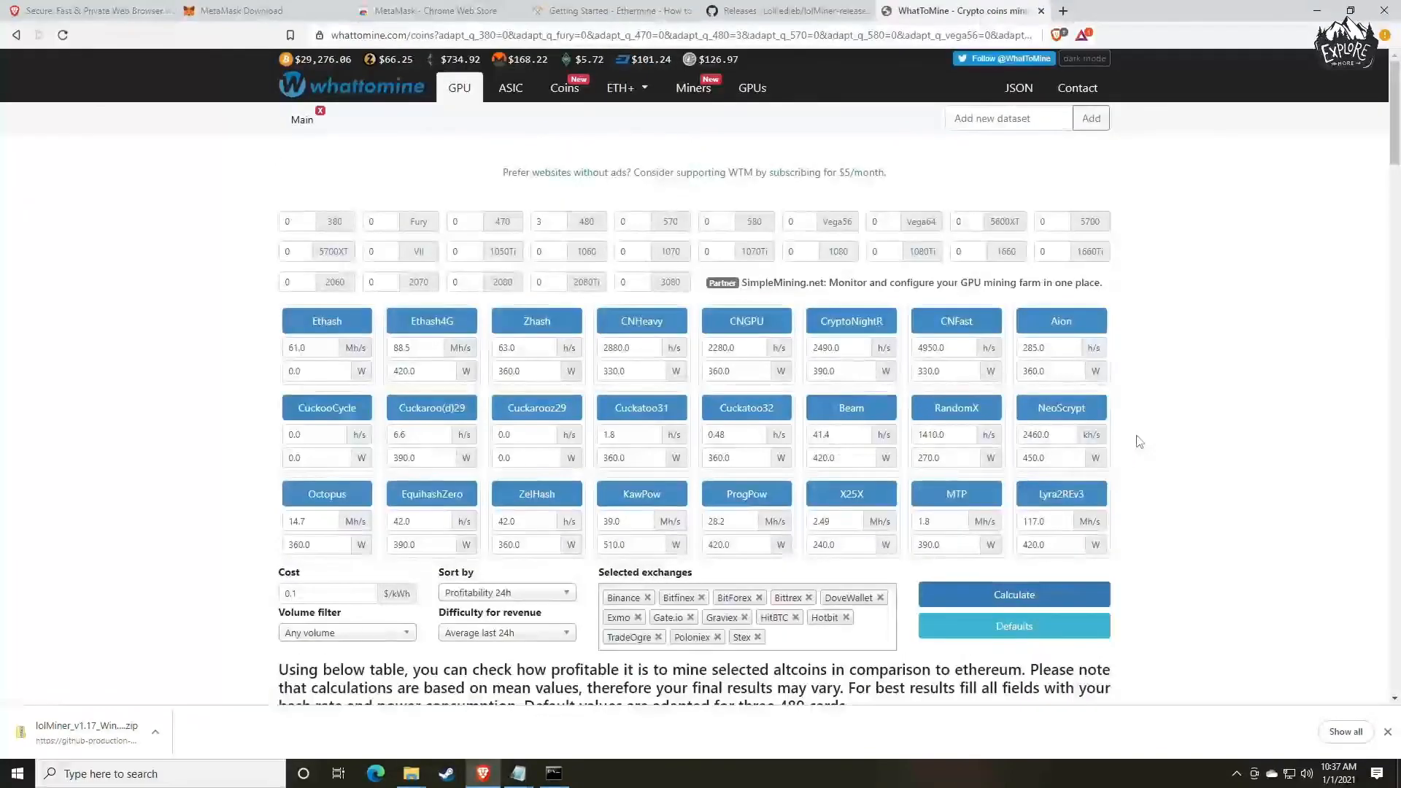
pyautogui.scroll(-6, 1139, 442)
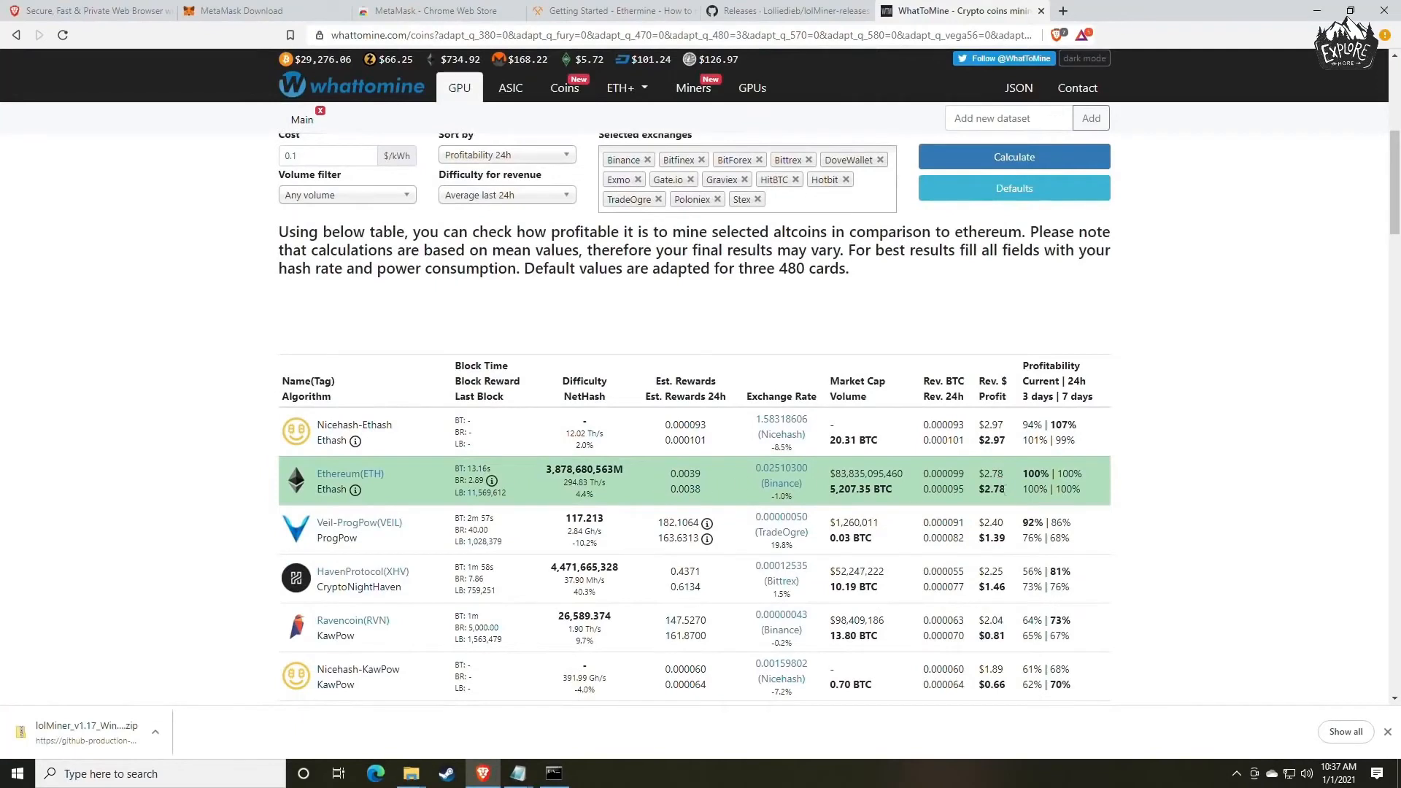
pyautogui.doubleClick(1005, 489)
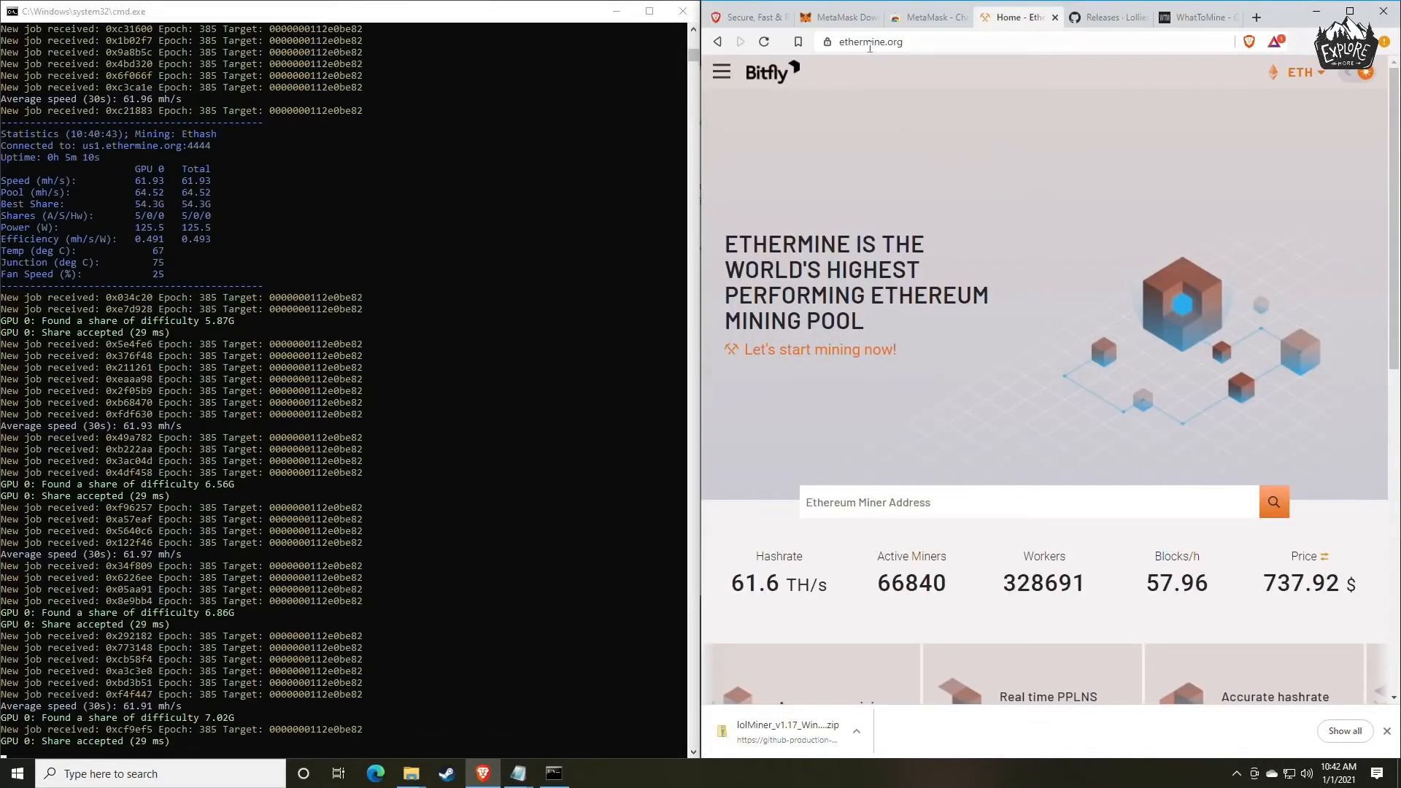
# Go to the Ethermine home page's miner address search and copy the wallet address from mine_eth.bat.
pyautogui.click(721, 71)
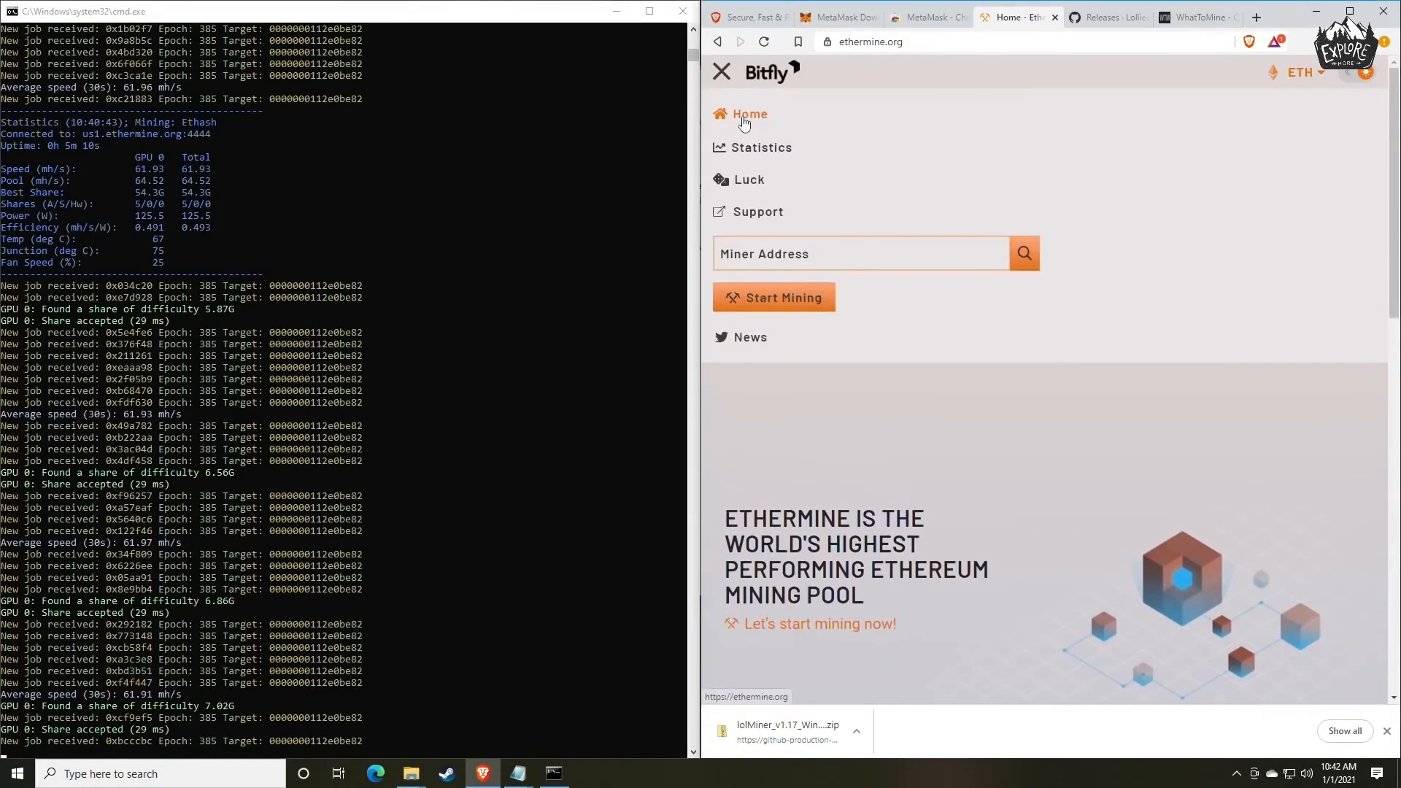
pyautogui.click(743, 120)
pyautogui.scroll(-2, 836, 358)
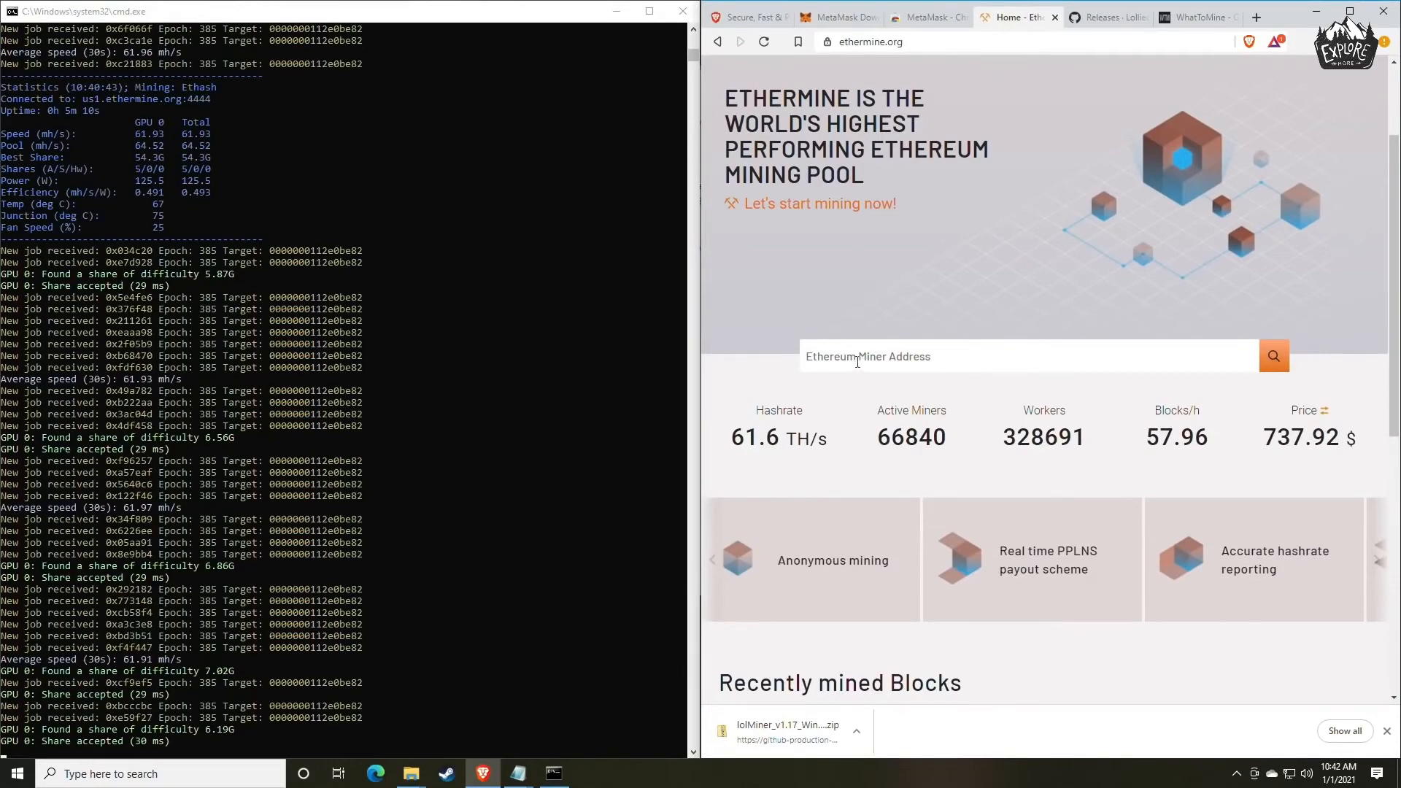
pyautogui.moveTo(518, 778)
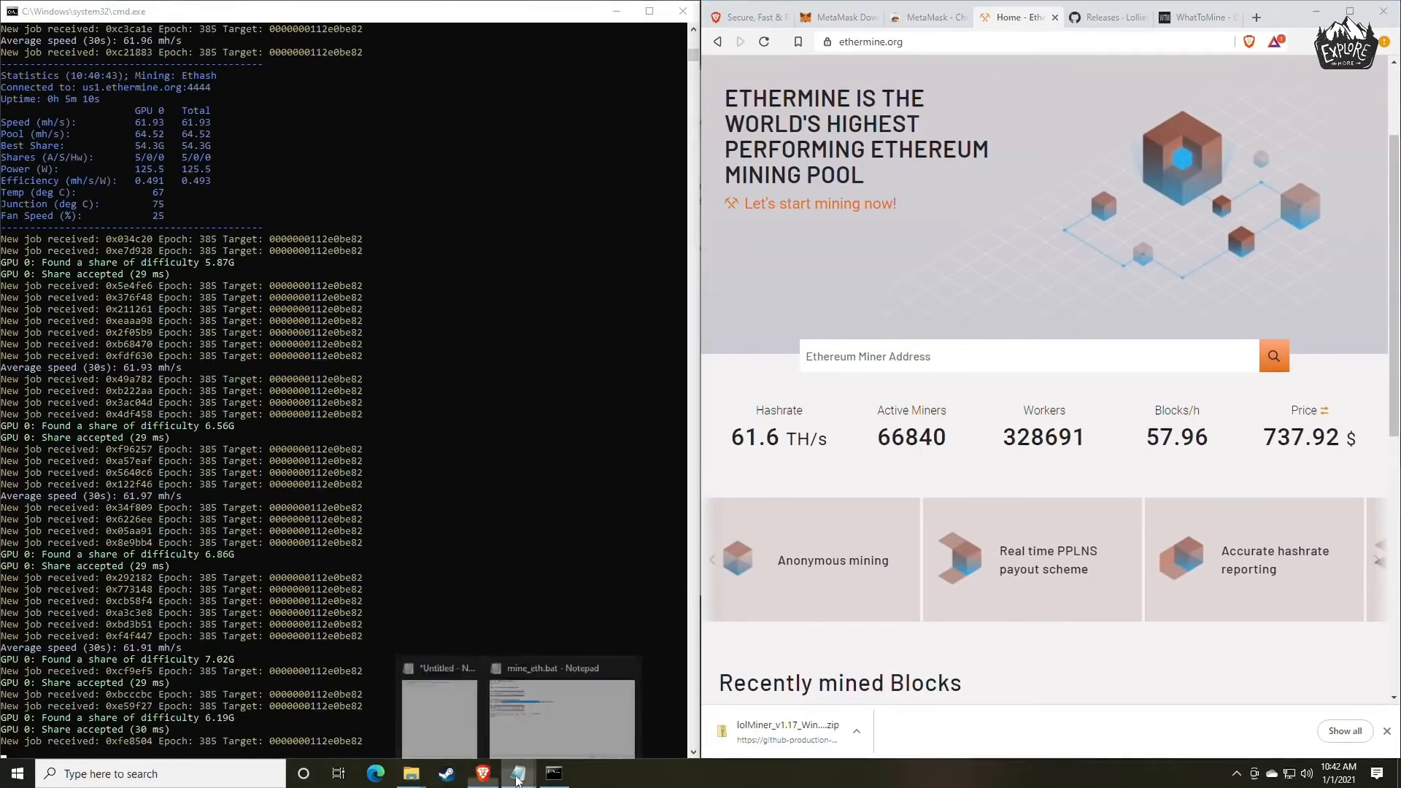
pyautogui.click(562, 715)
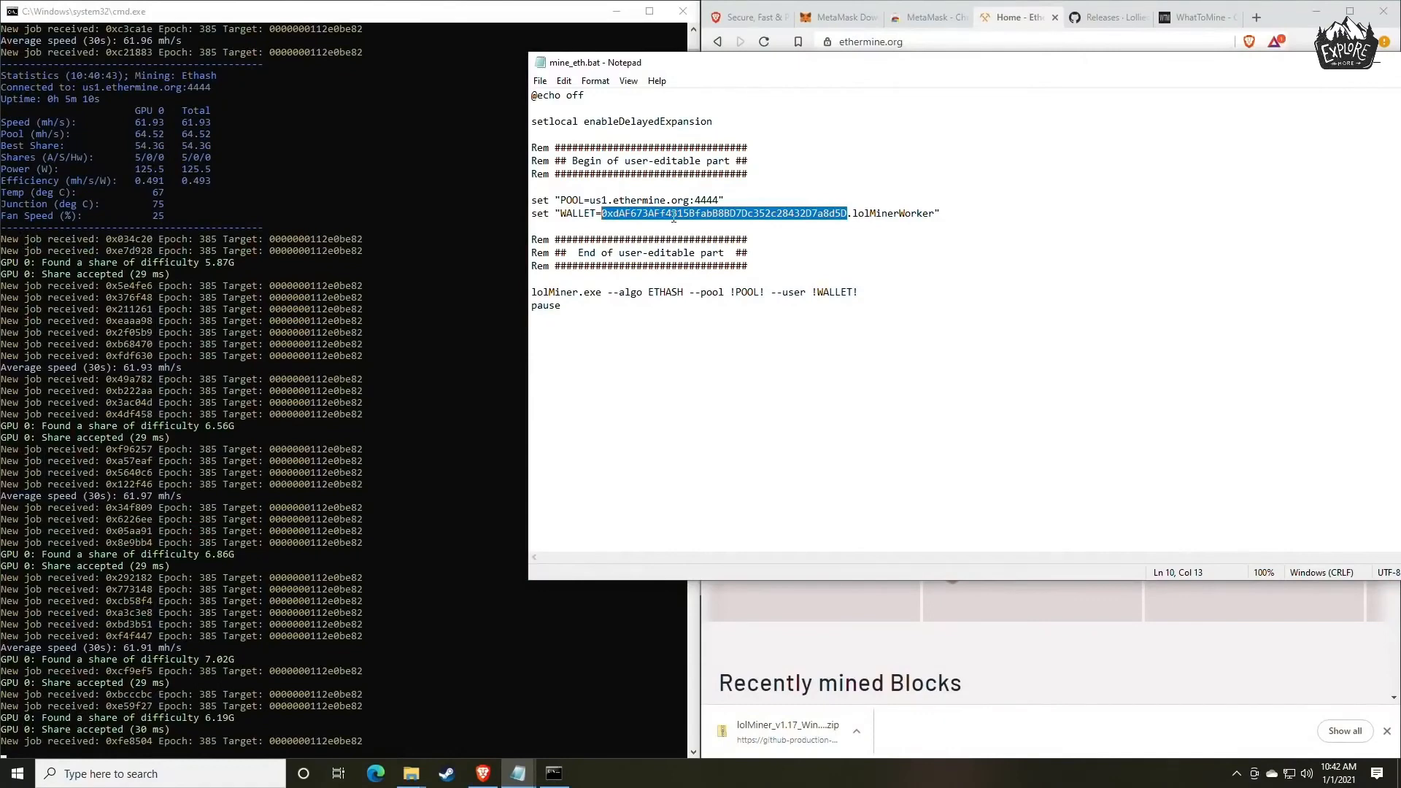
pyautogui.rightClick(673, 217)
pyautogui.click(719, 265)
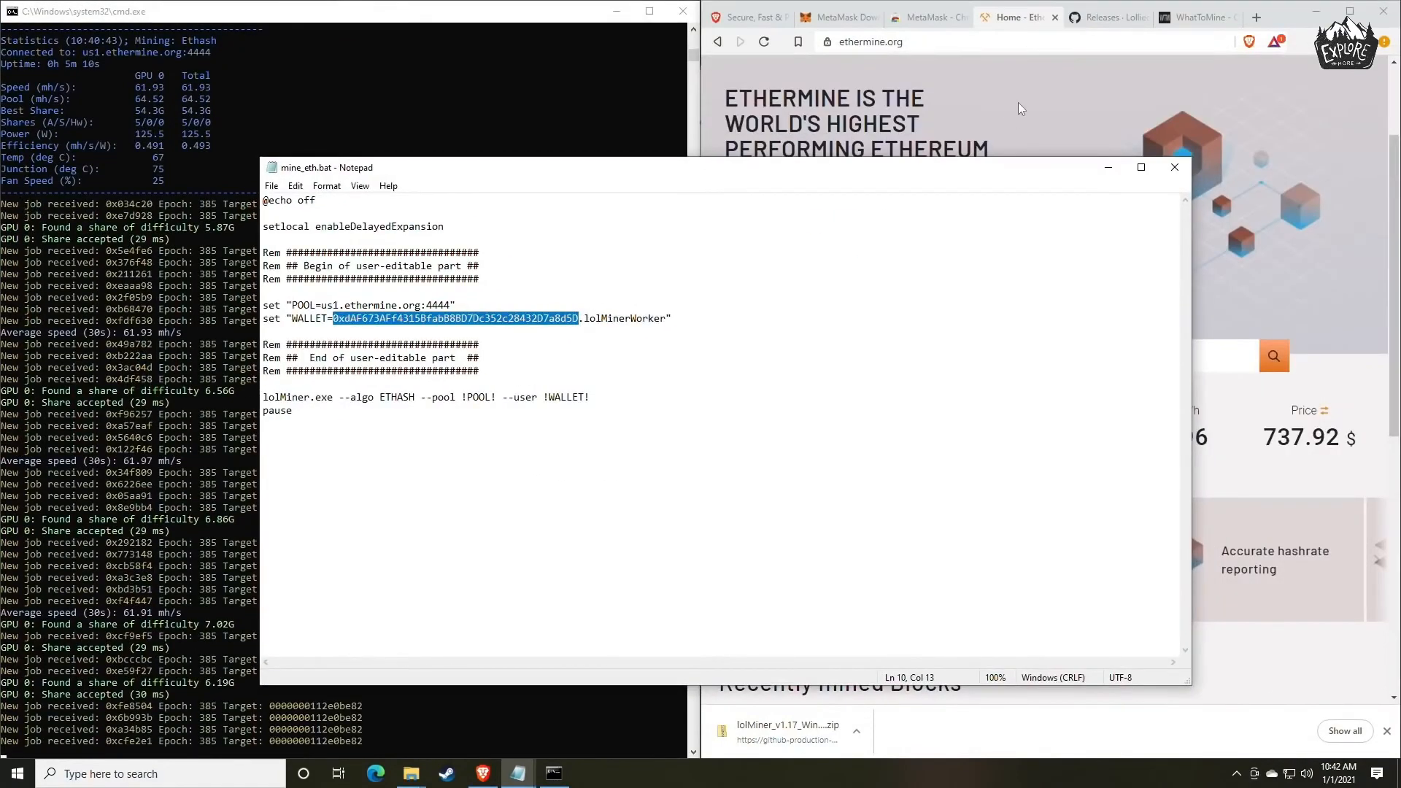
# Look up the copied wallet address on Ethermine to open its miner dashboard.
pyautogui.click(1020, 108)
pyautogui.click(921, 358)
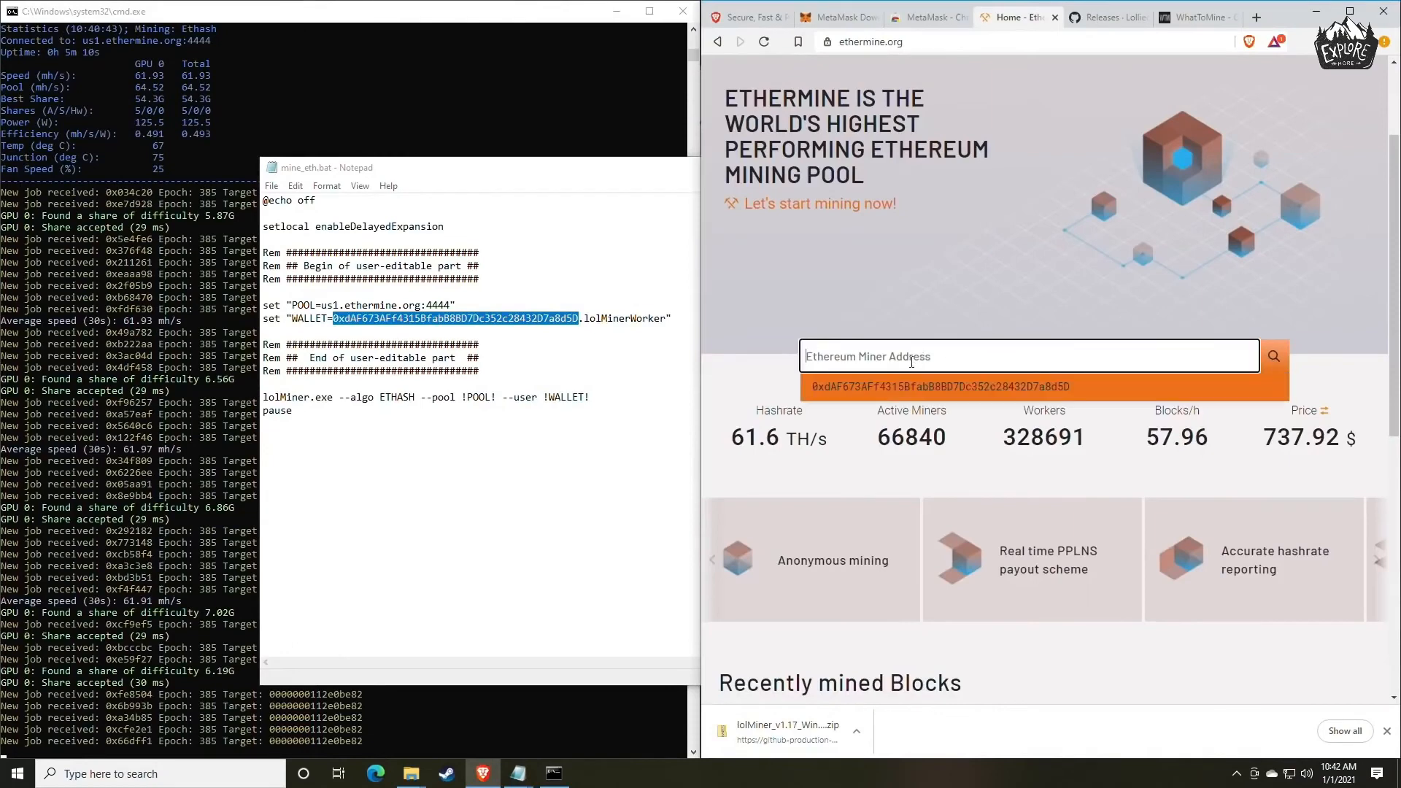
pyautogui.rightClick(893, 361)
pyautogui.click(941, 464)
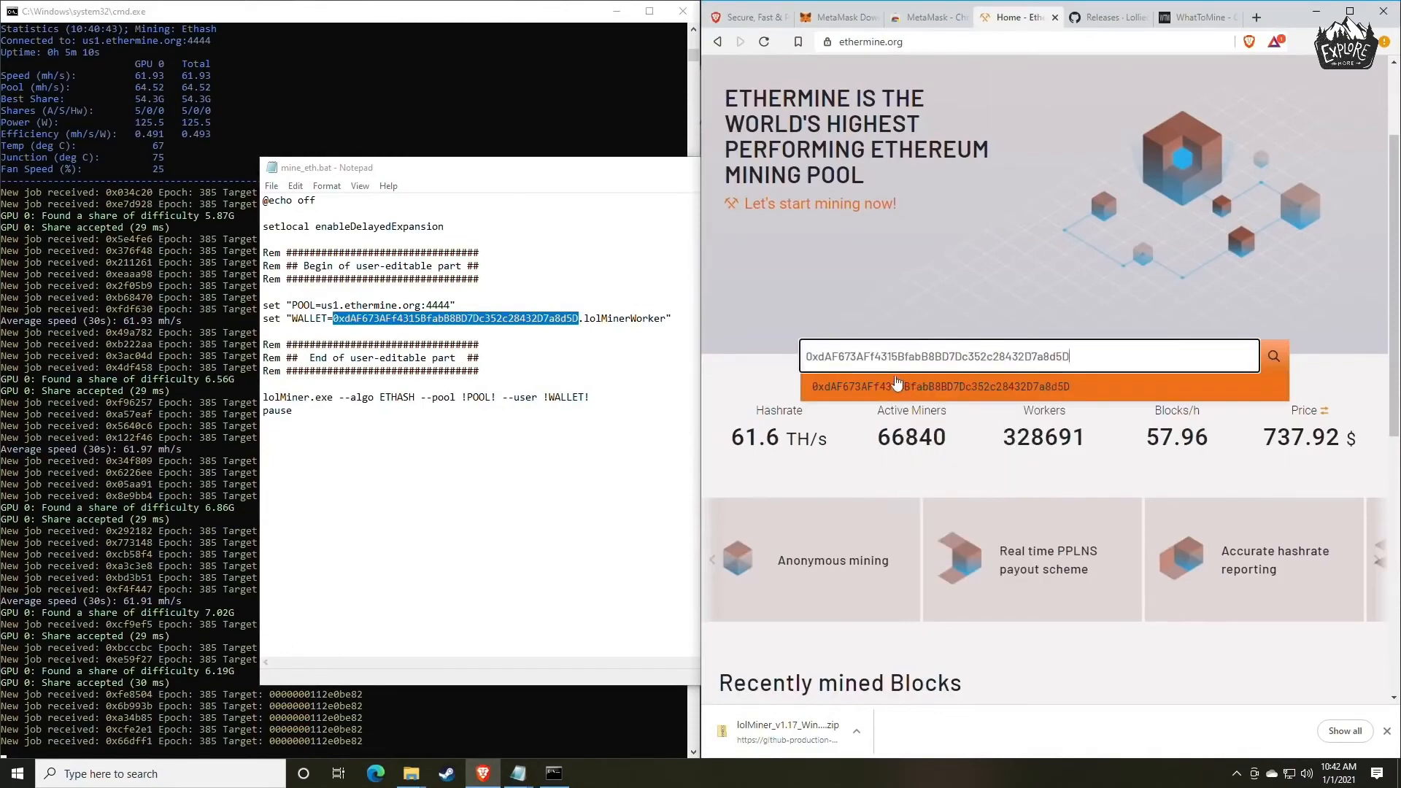
pyautogui.press('Return')
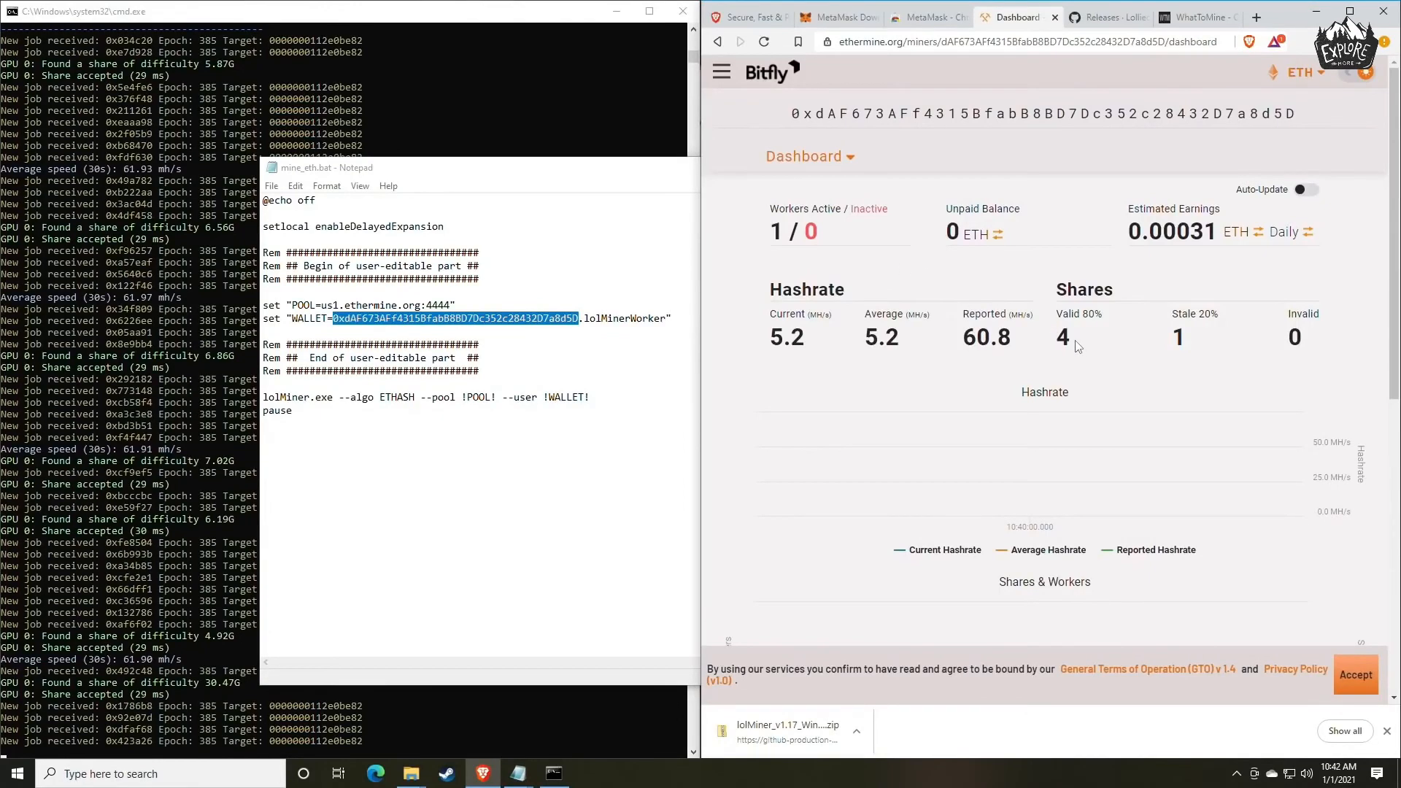
# Examine the reported and current hashrates and the active and inactive worker counts on the Ethermine dashboard.
pyautogui.moveTo(1035, 343); pyautogui.dragTo(960, 343)
pyautogui.click(1011, 341)
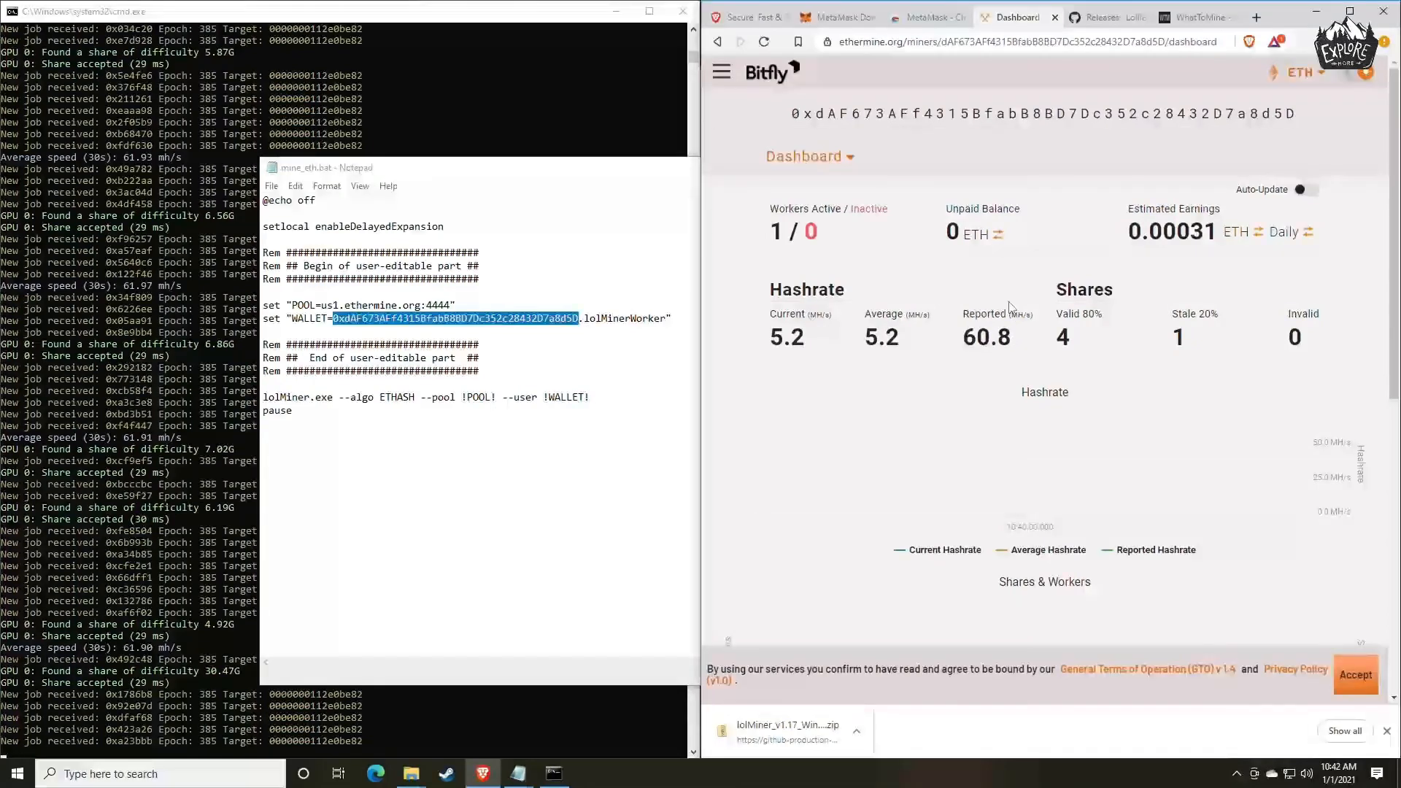
pyautogui.scroll(-1, 880, 307)
pyautogui.moveTo(807, 272)
pyautogui.mouseDown()
pyautogui.moveTo(767, 264)
pyautogui.moveTo(783, 268)
pyautogui.mouseUp()
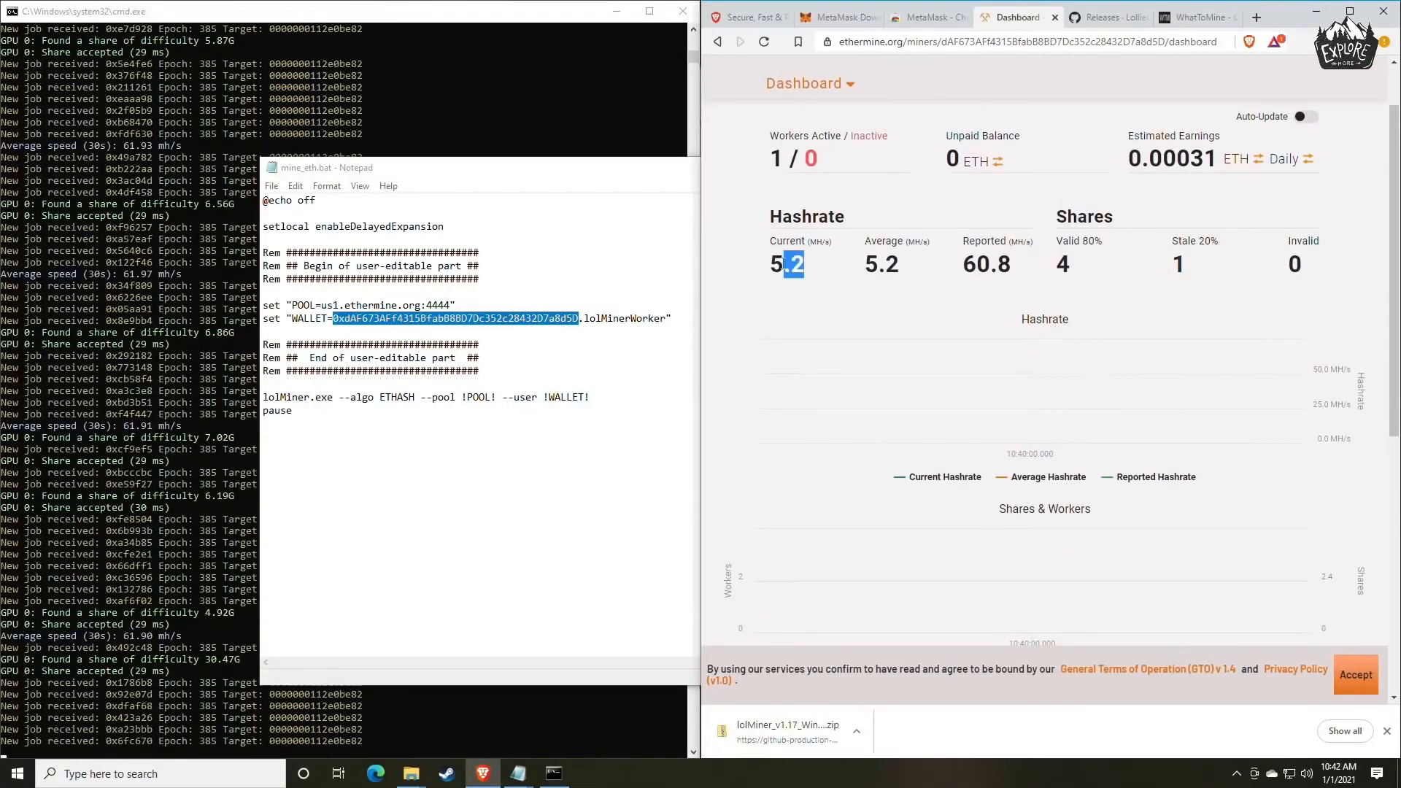
pyautogui.click(844, 269)
pyautogui.moveTo(773, 143); pyautogui.dragTo(824, 165)
pyautogui.click(817, 155)
pyautogui.click(830, 165)
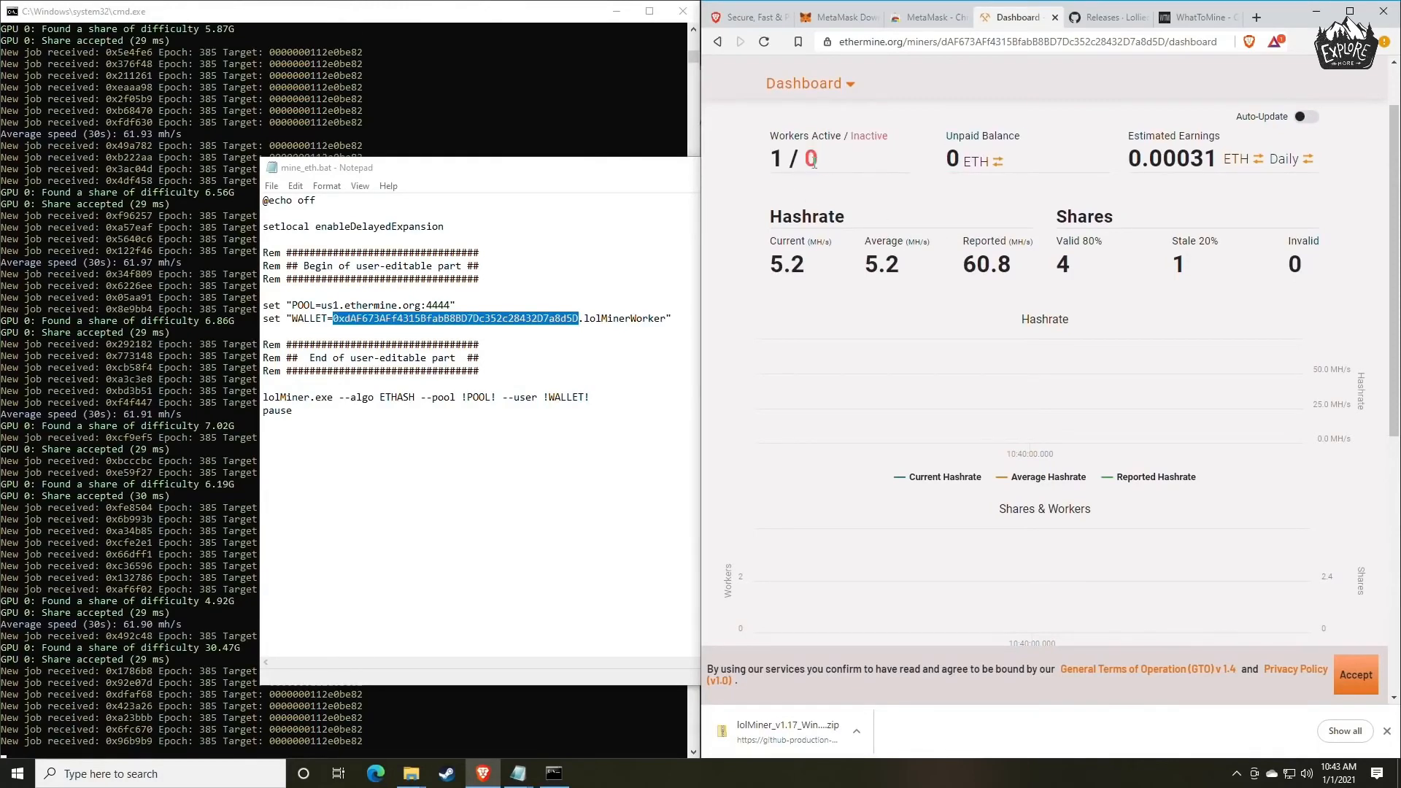
pyautogui.moveTo(808, 160); pyautogui.dragTo(830, 167)
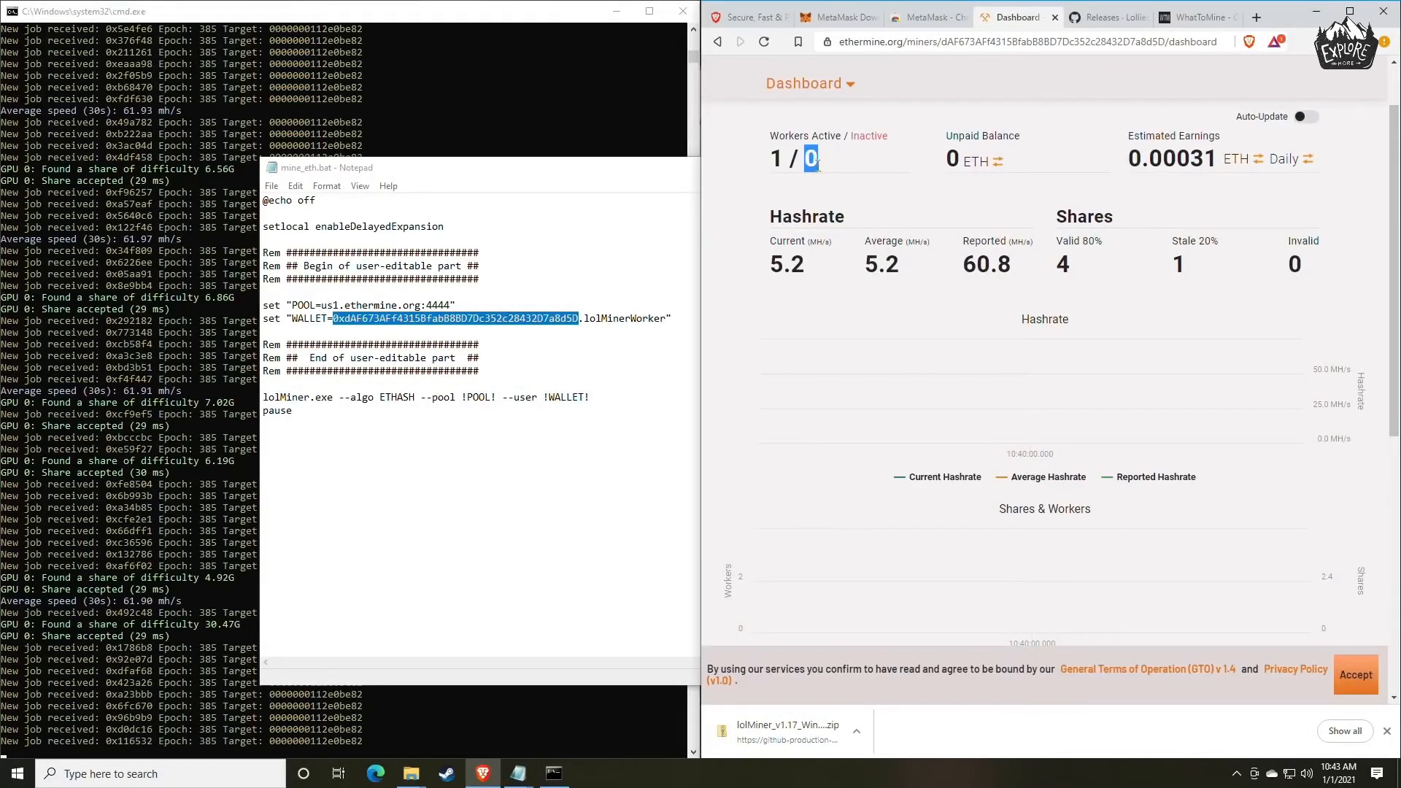
# Switch the dashboard's estimated earnings to the monthly period and the currency to USD, and check the amount.
pyautogui.click(851, 169)
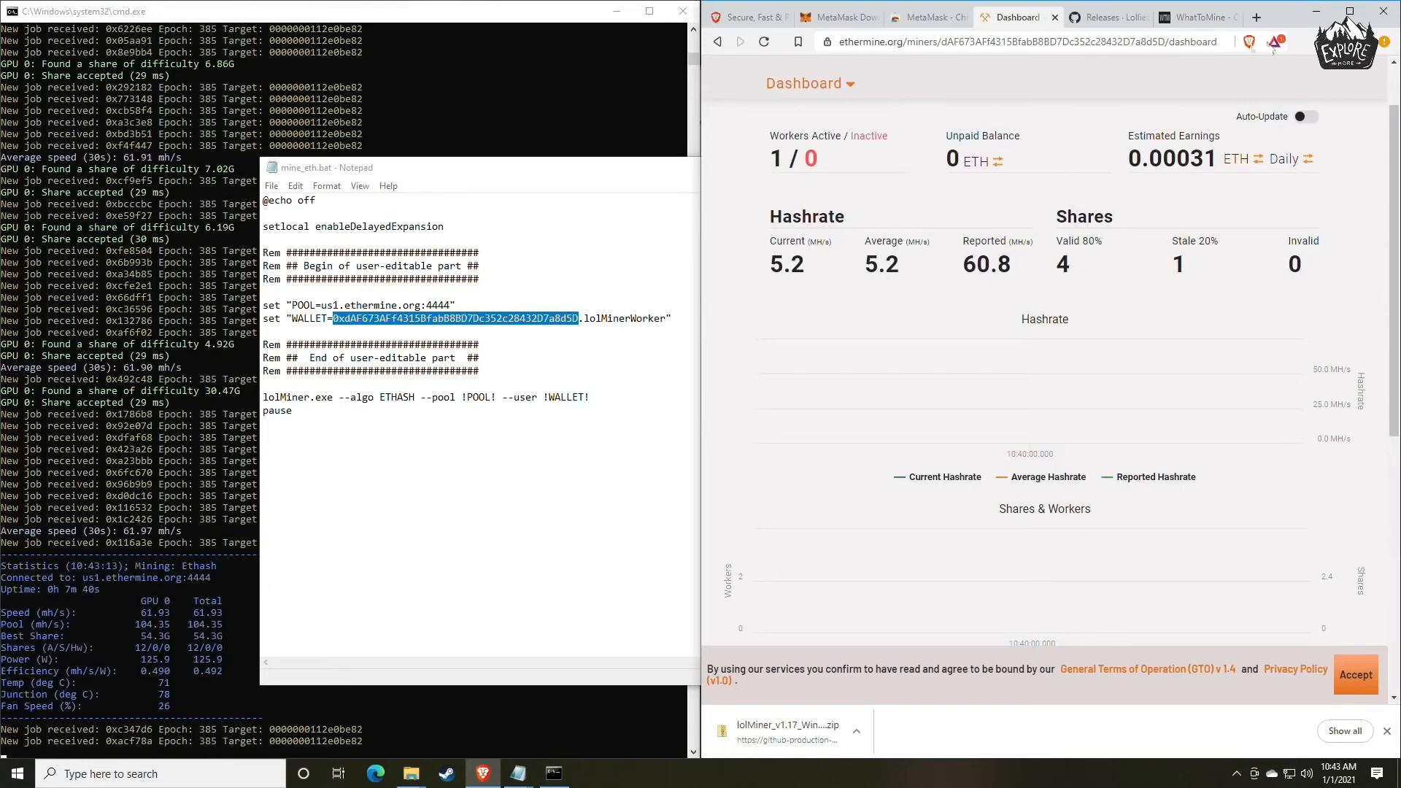
pyautogui.scroll(2, 1117, 227)
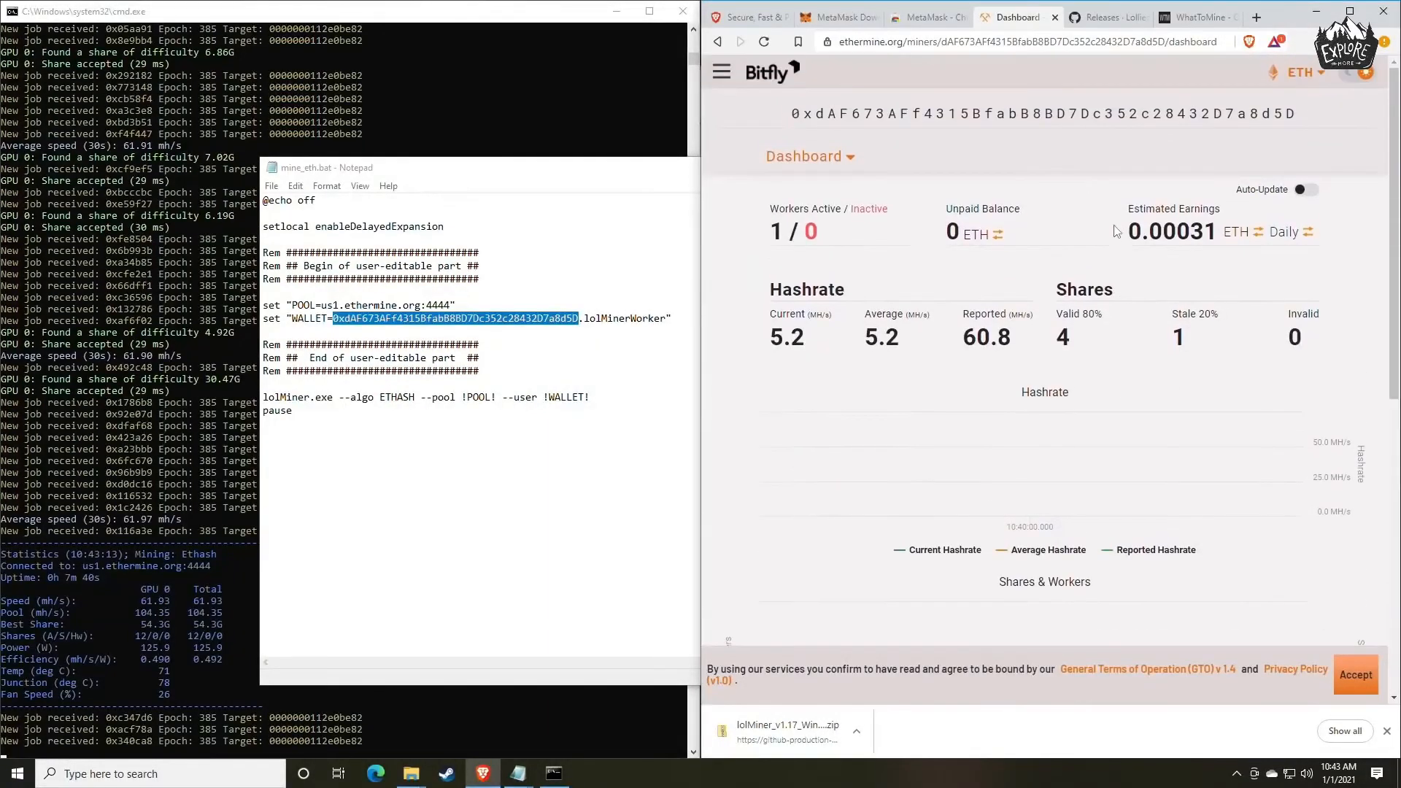
pyautogui.moveTo(1130, 209); pyautogui.dragTo(1215, 211)
pyautogui.click(1215, 211)
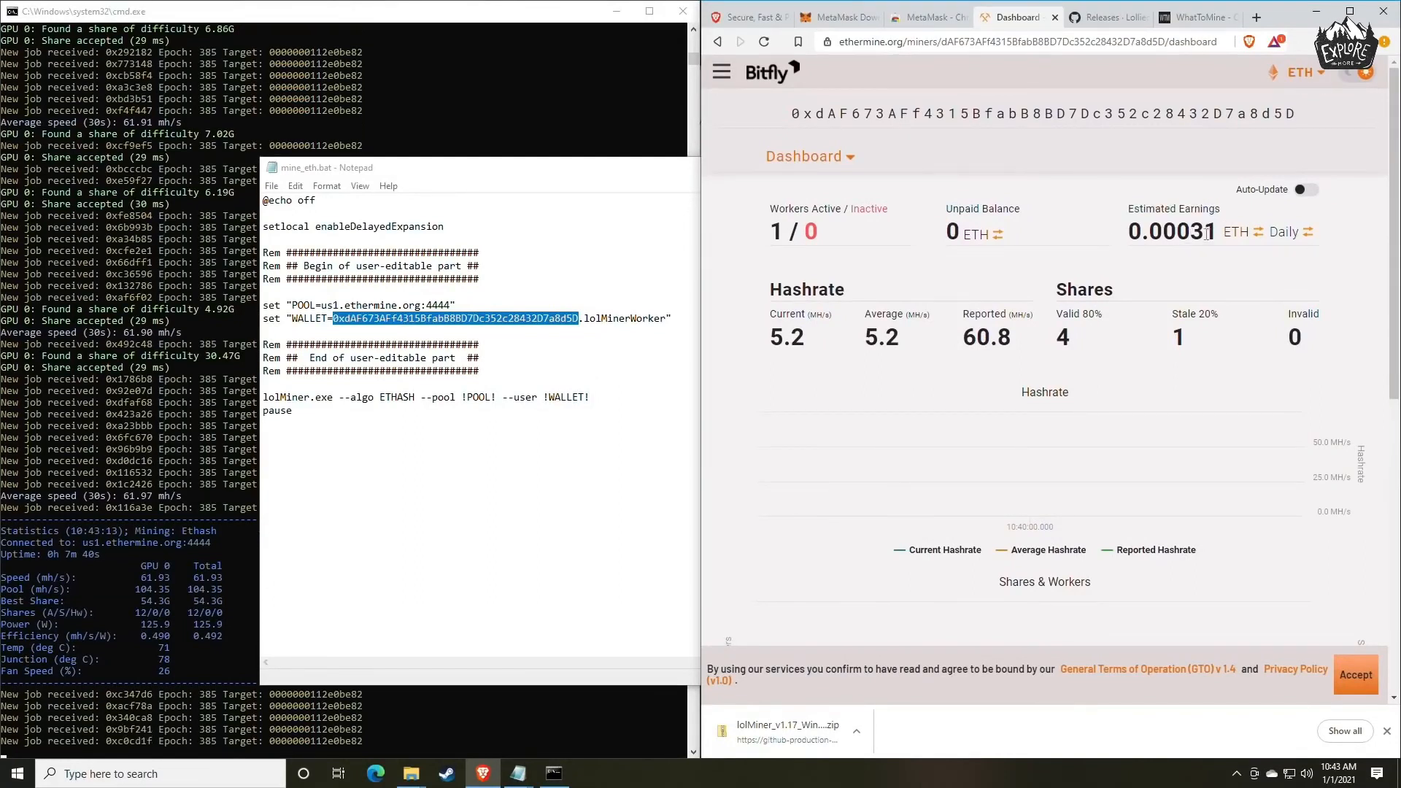
pyautogui.click(1283, 235)
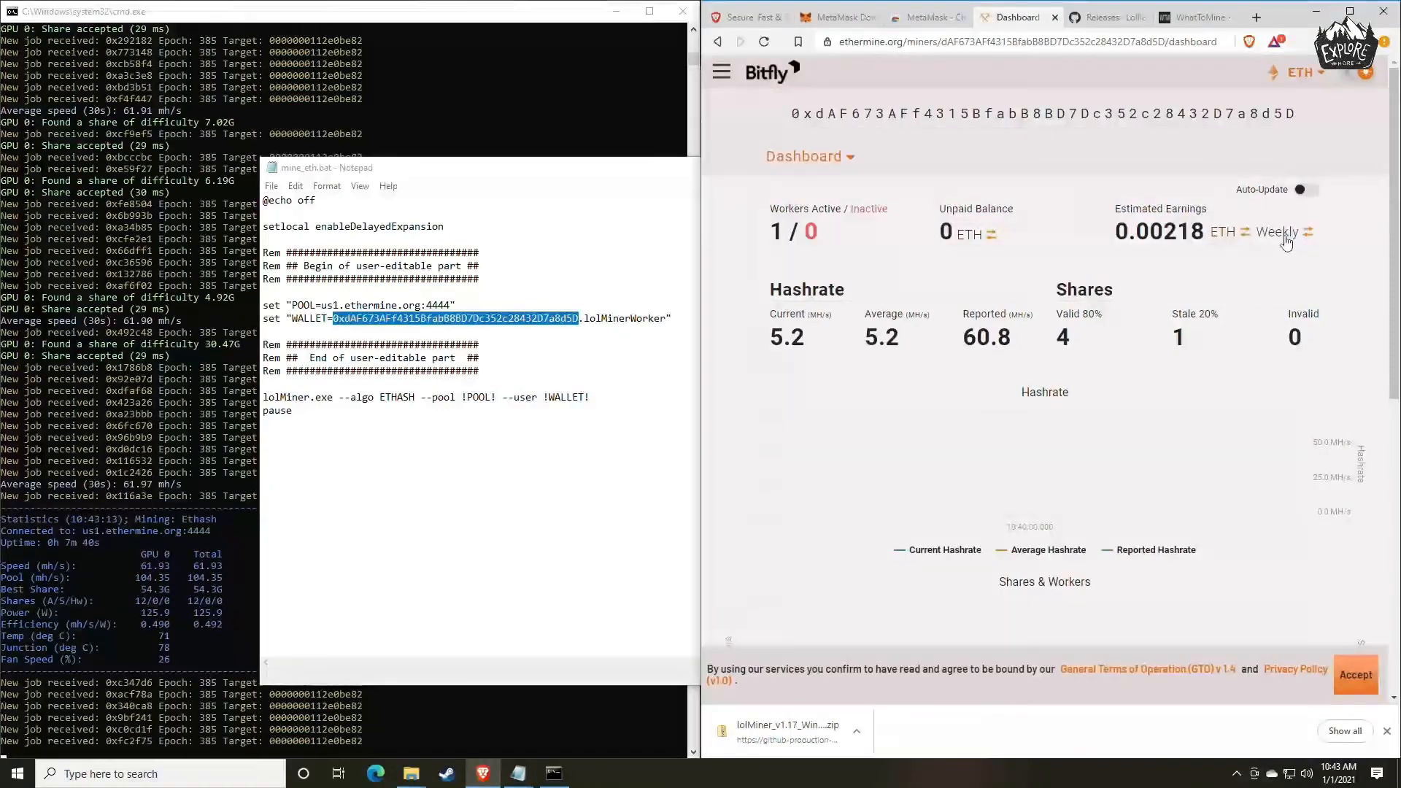
pyautogui.click(1276, 244)
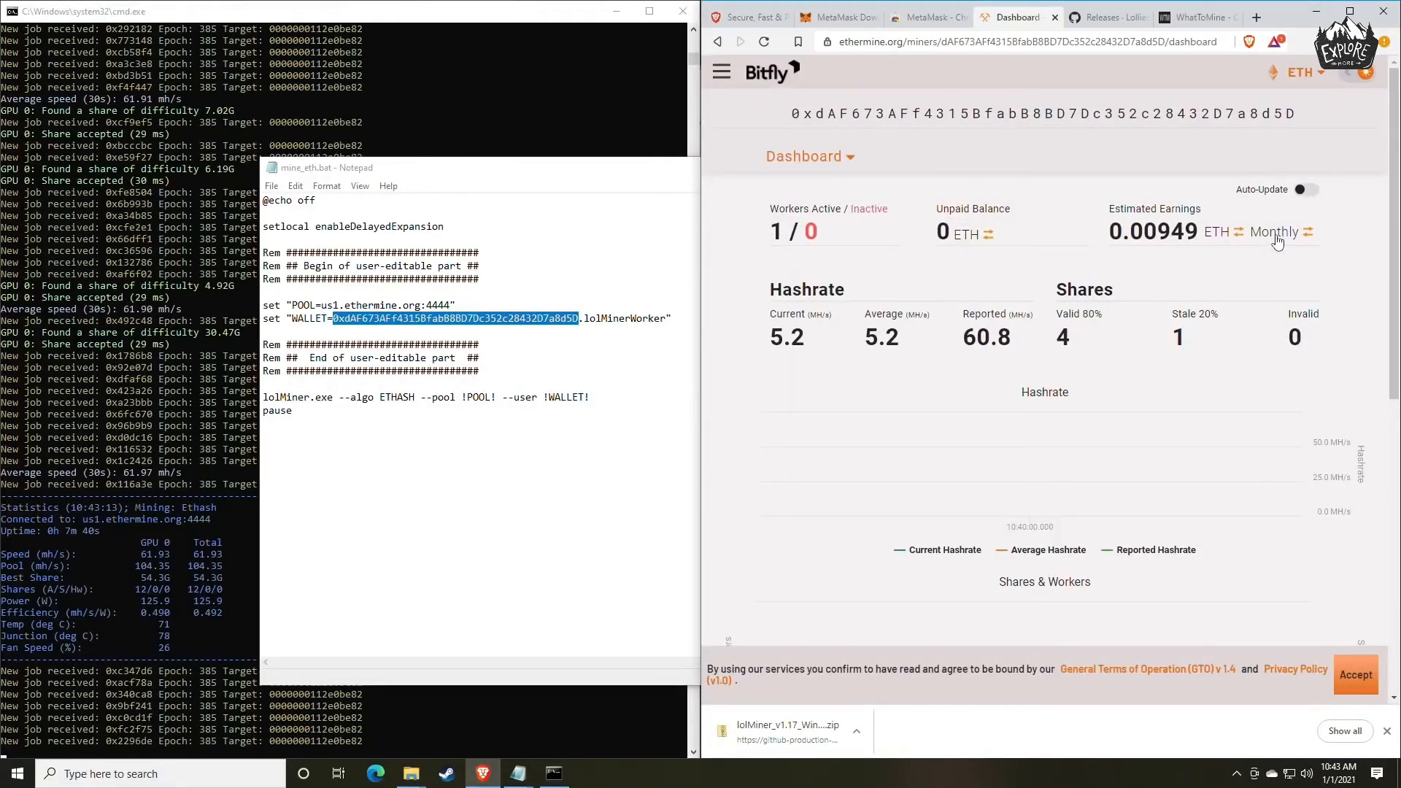
pyautogui.click(1225, 238)
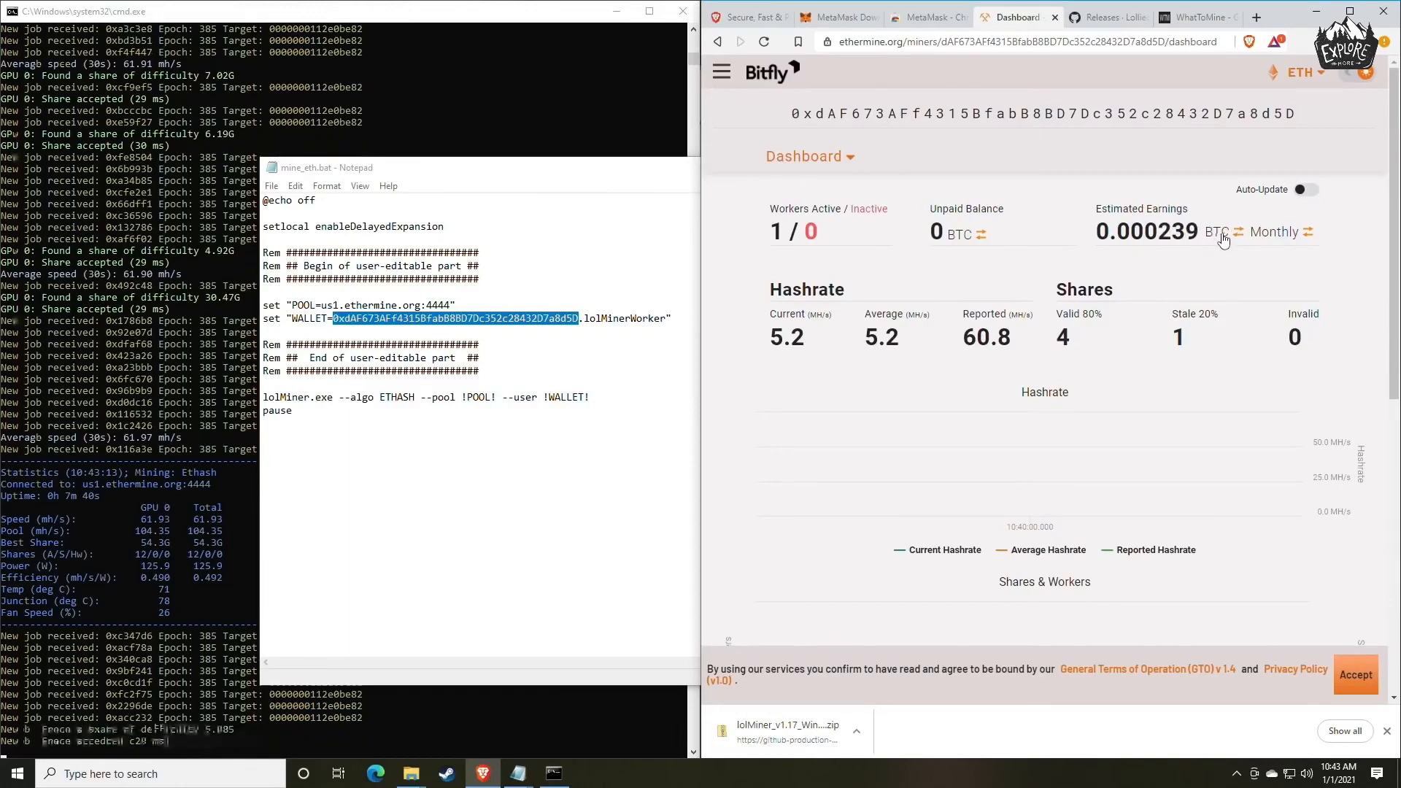
pyautogui.click(1221, 238)
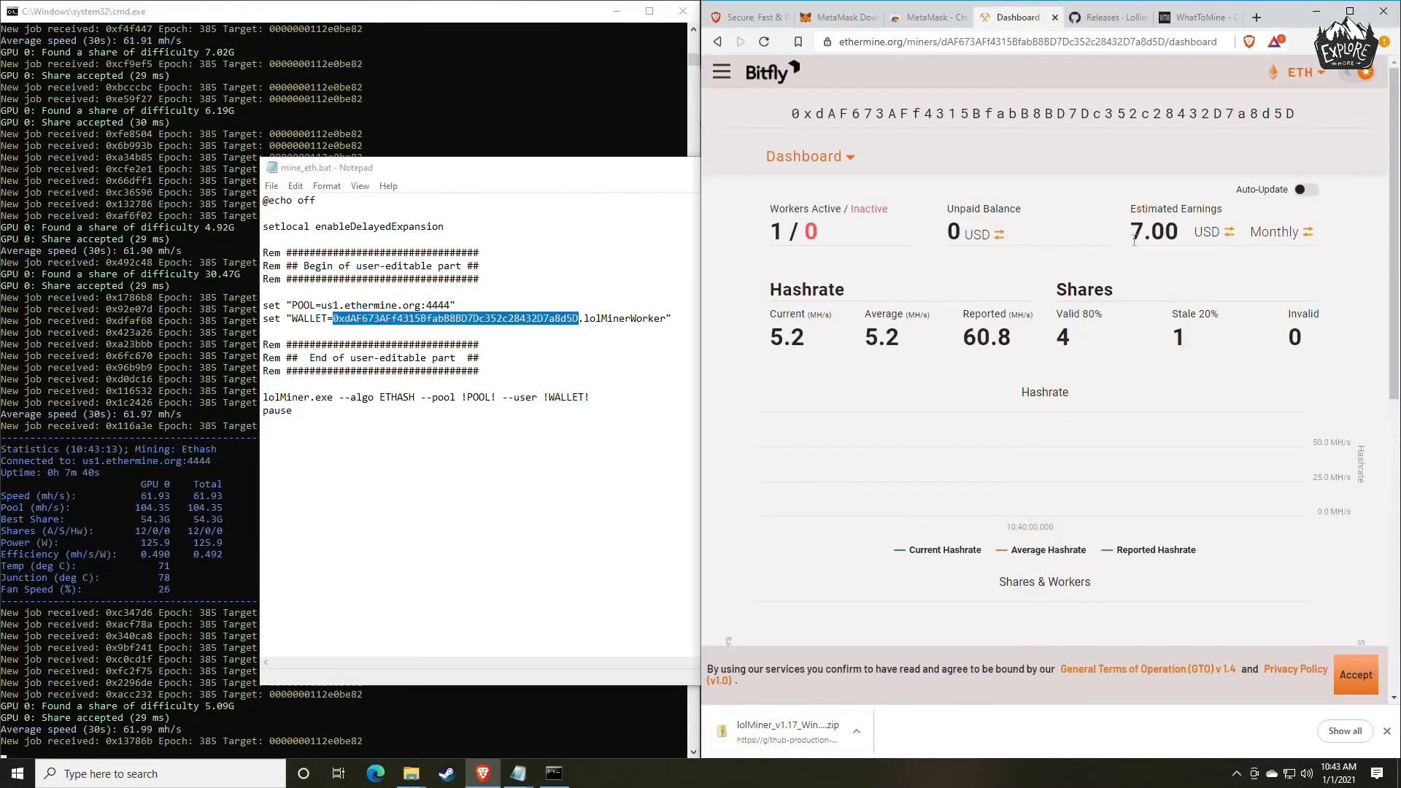
pyautogui.moveTo(1132, 218); pyautogui.dragTo(1225, 211)
pyautogui.click(1212, 246)
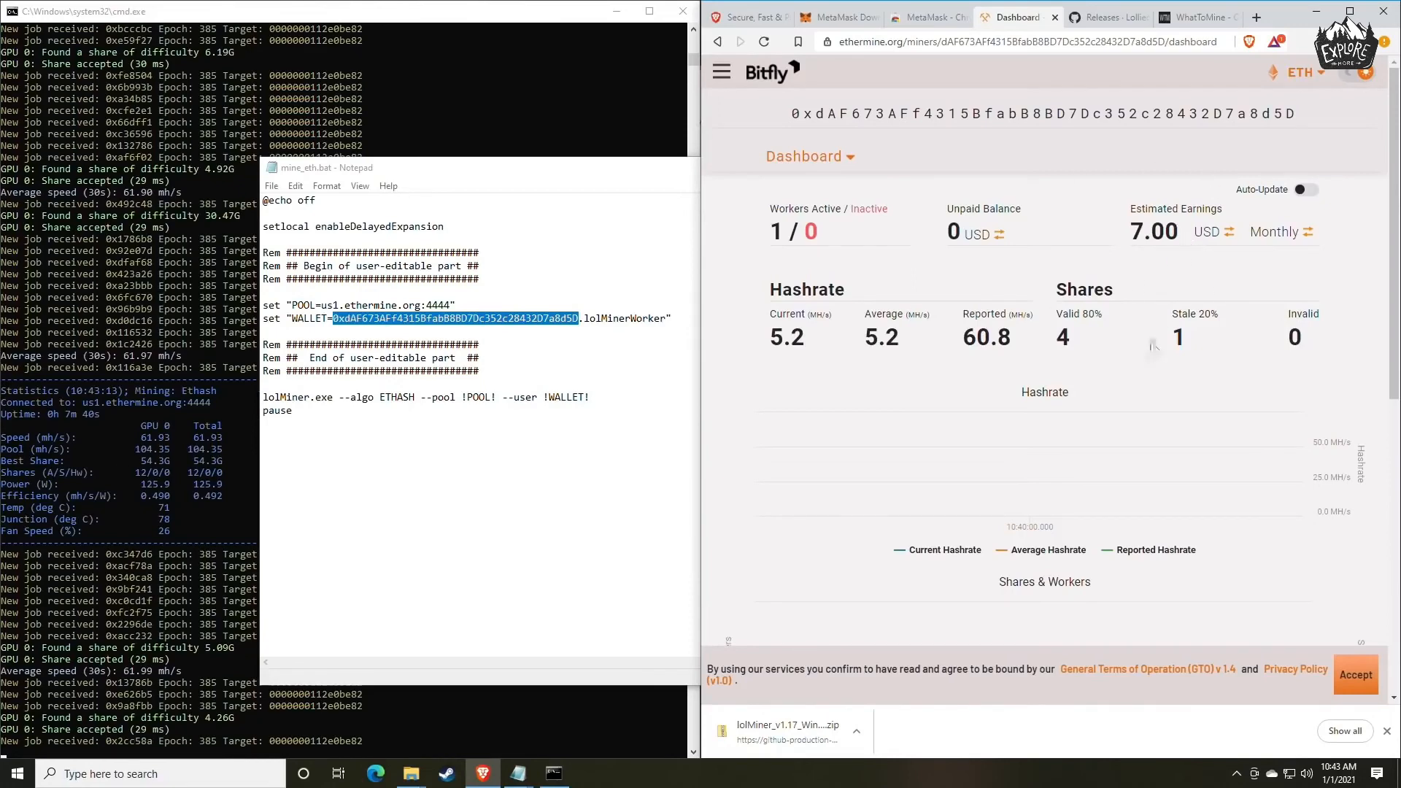
# Examine the reported hashrate, the Hashrate and Shares & Workers charts, and the Active Workers table on the dashboard.
pyautogui.moveTo(1048, 347); pyautogui.dragTo(961, 323)
pyautogui.click(960, 325)
pyautogui.scroll(-1, 956, 296)
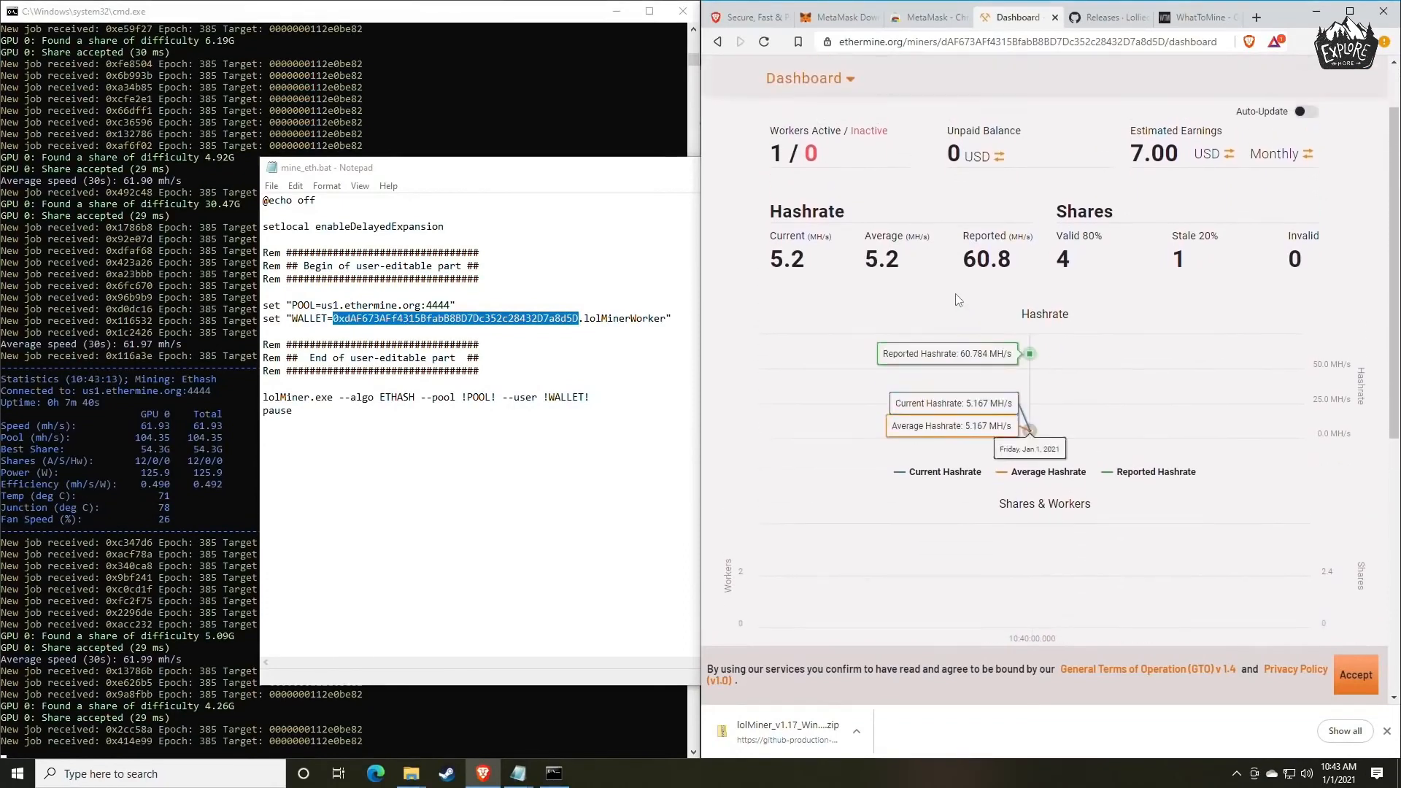
pyautogui.scroll(1, 955, 299)
pyautogui.scroll(-2, 958, 300)
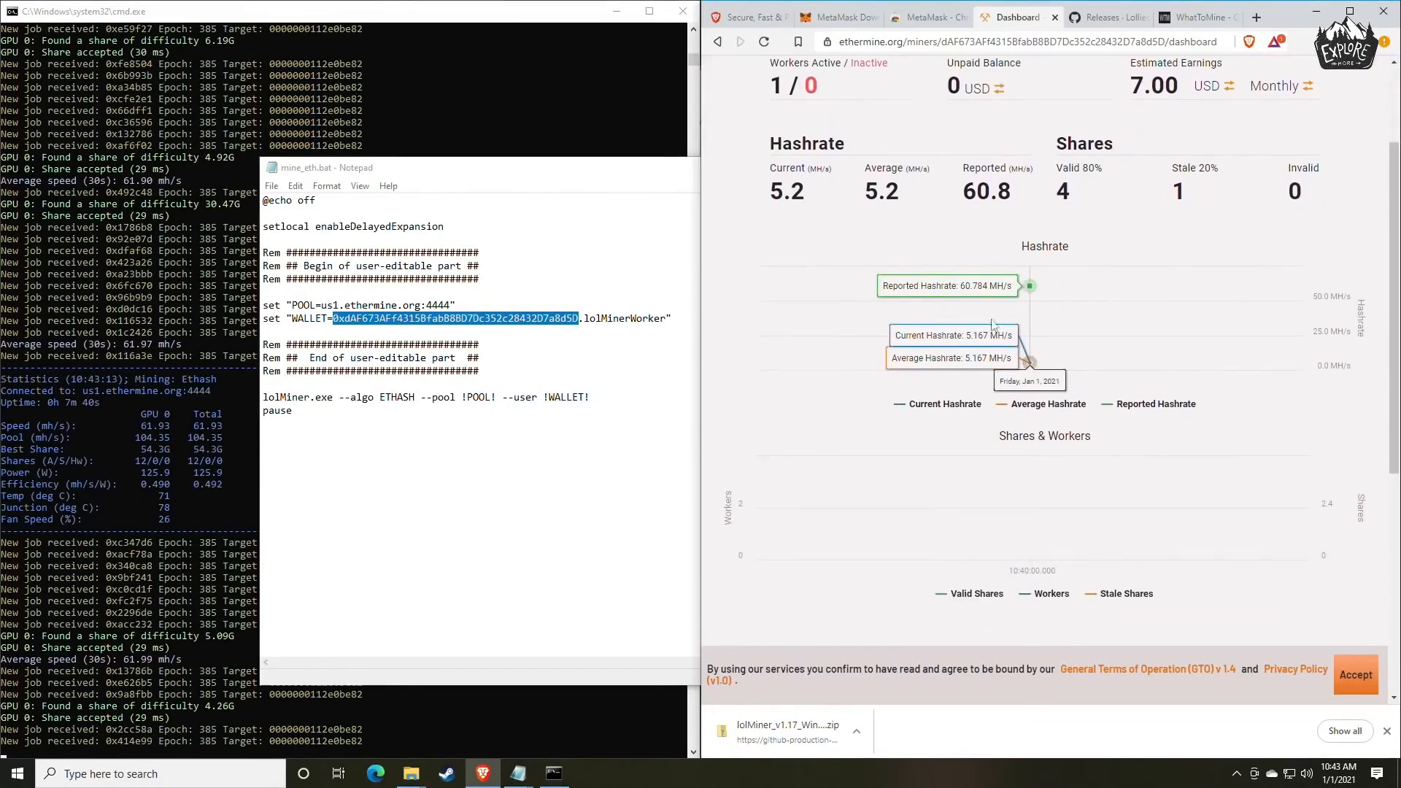
pyautogui.scroll(-1, 1103, 325)
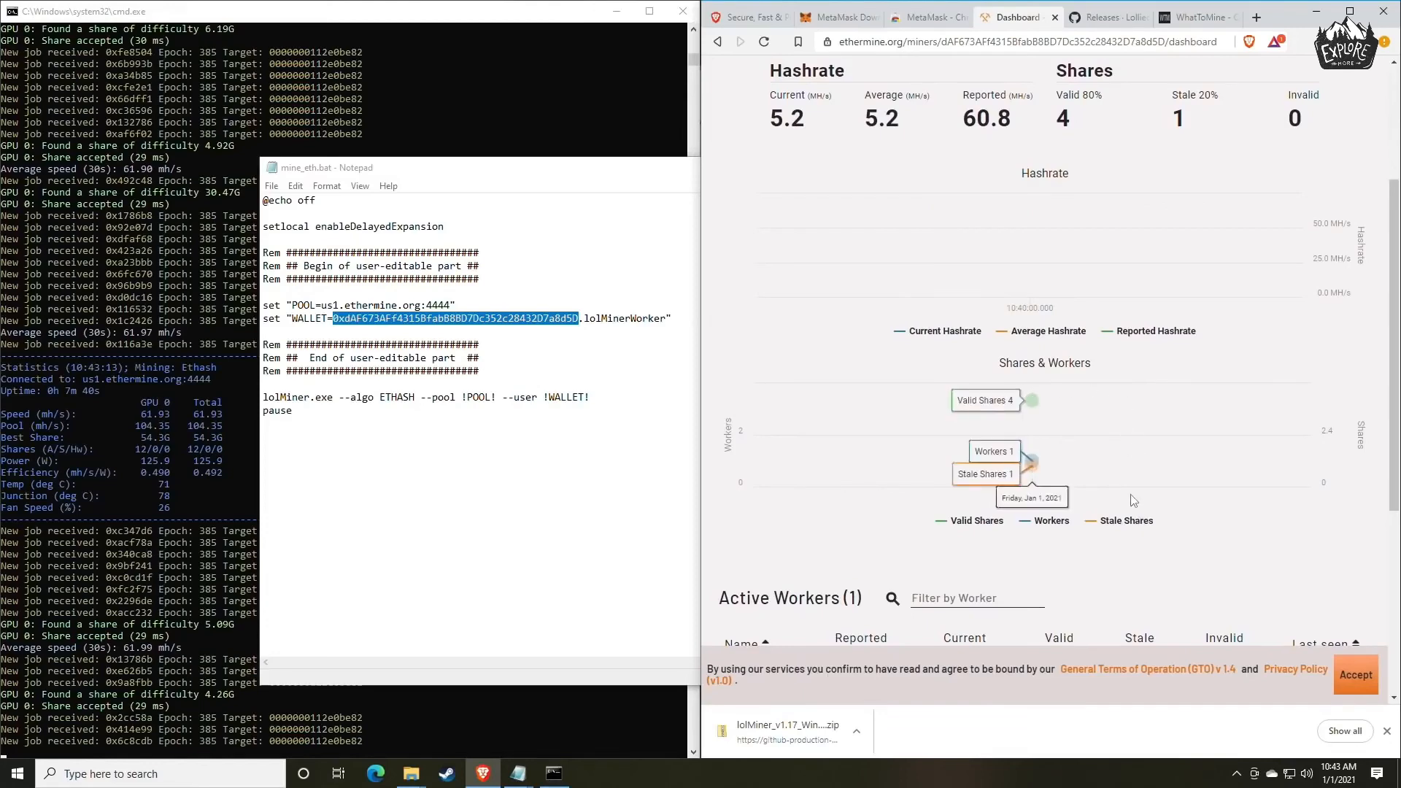
pyautogui.scroll(-1, 1128, 384)
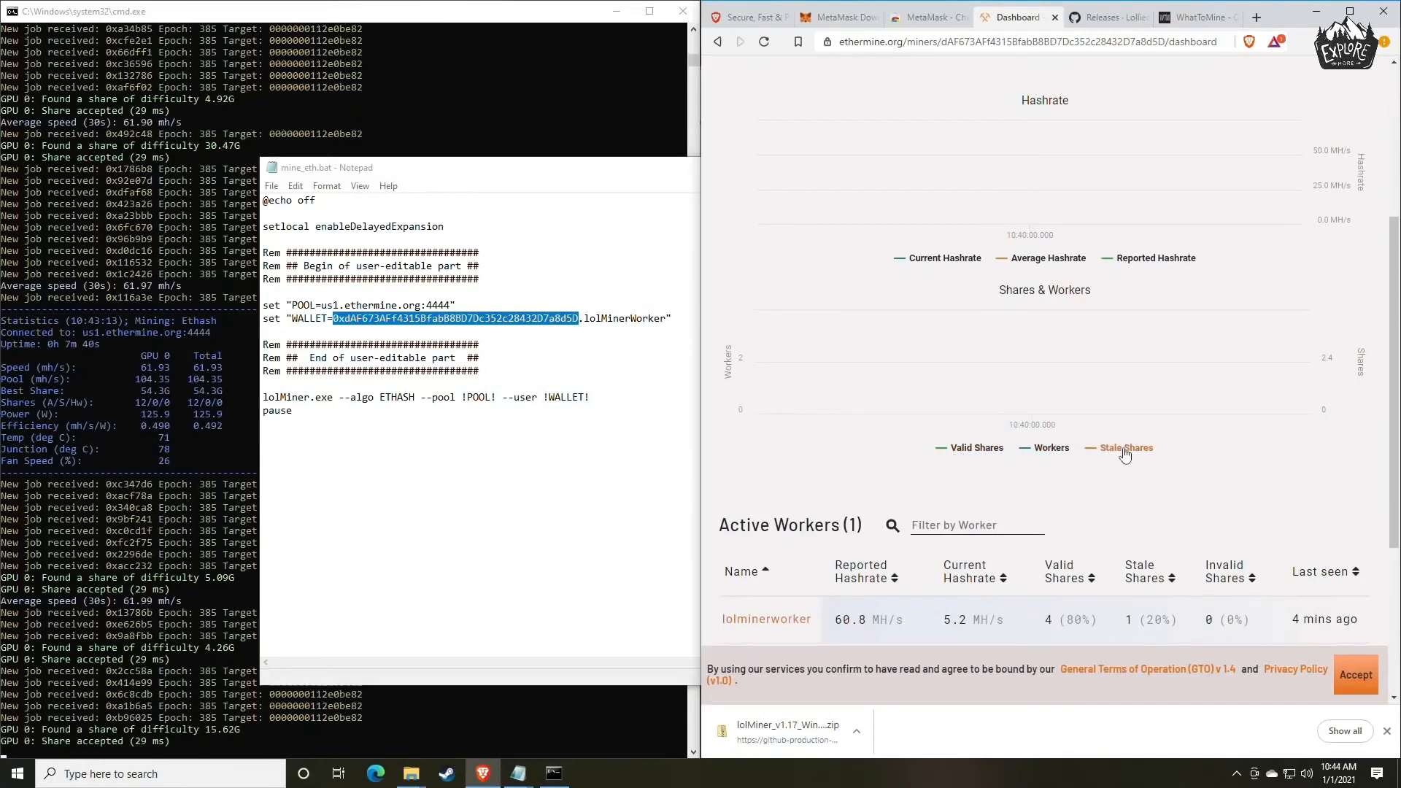
pyautogui.scroll(1, 1126, 454)
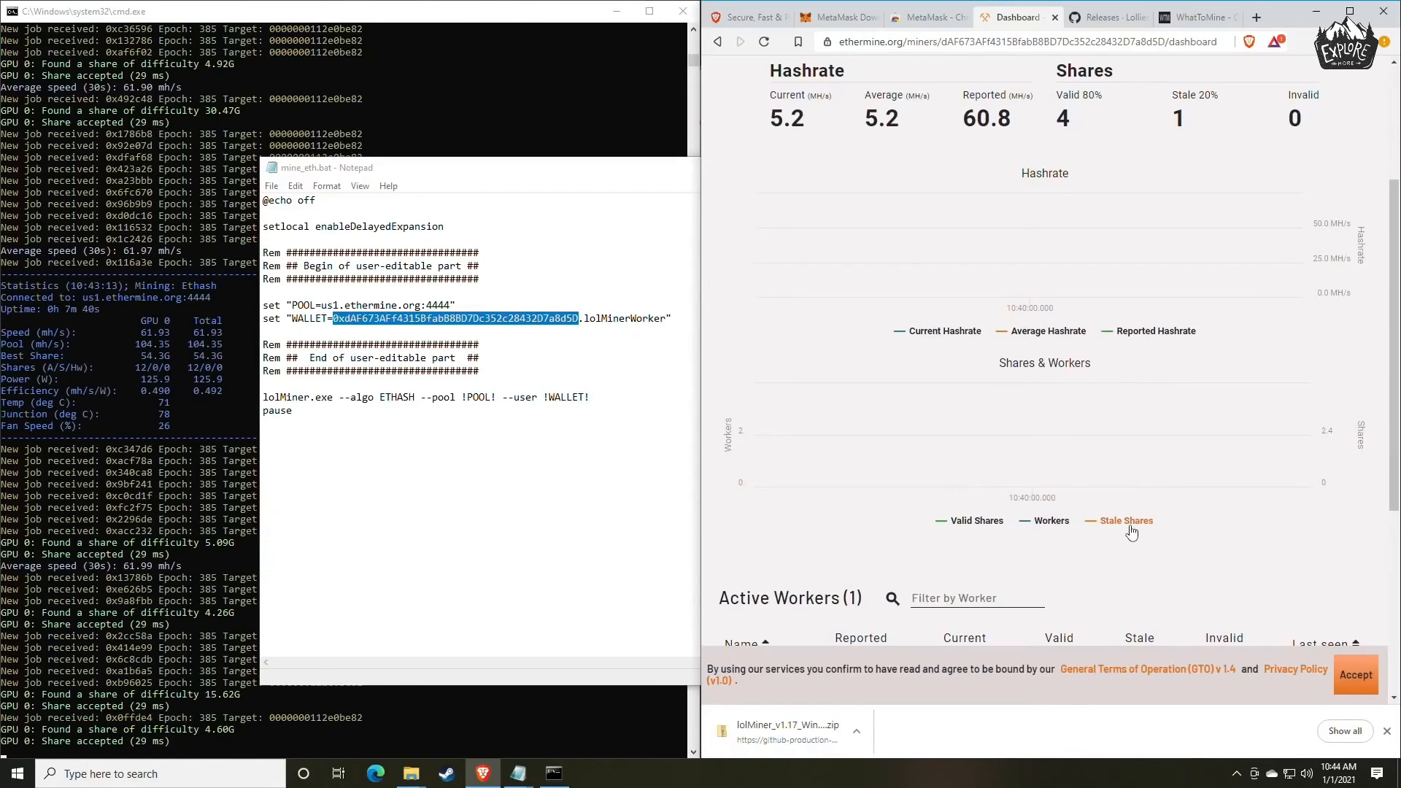
pyautogui.scroll(1, 1129, 474)
pyautogui.scroll(-2, 1130, 474)
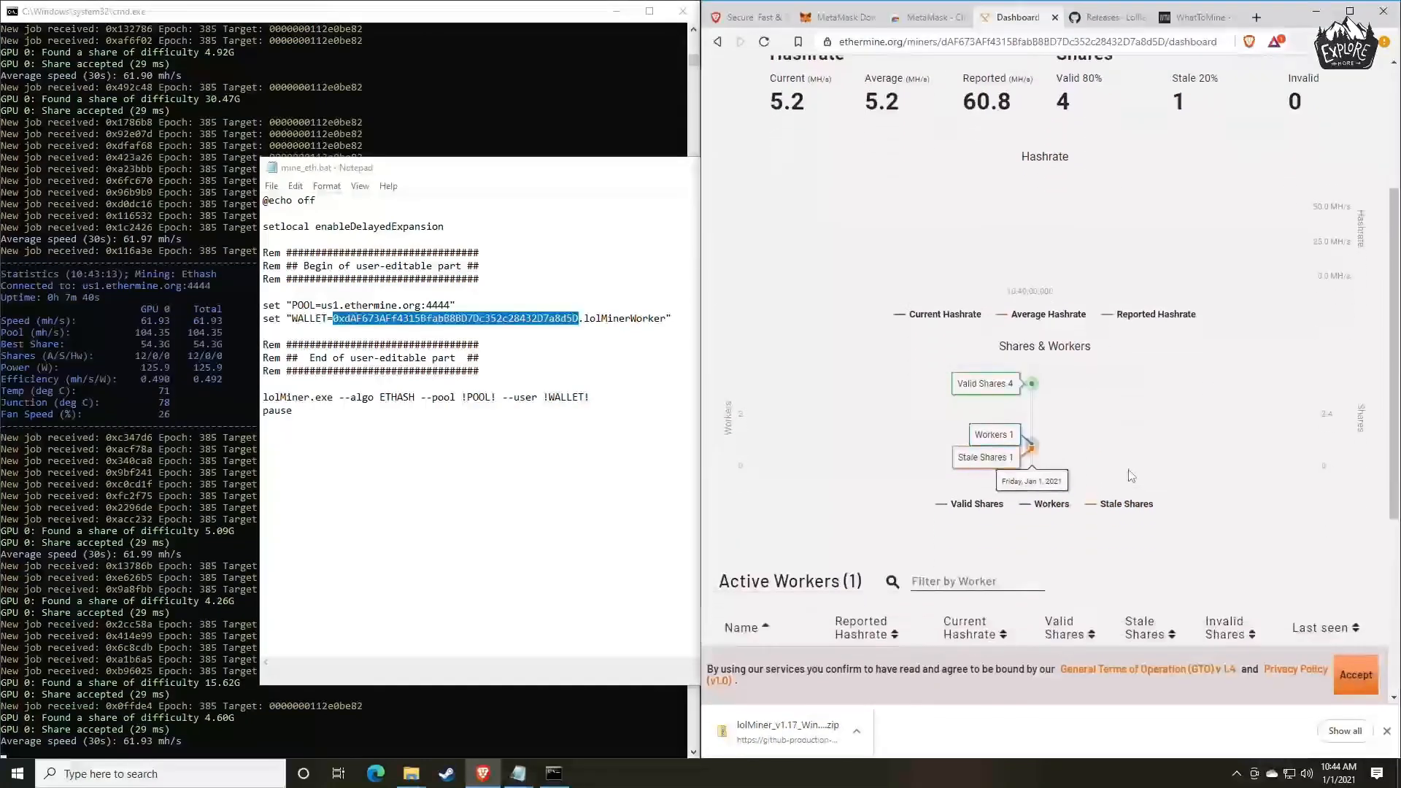
pyautogui.scroll(3, 1128, 470)
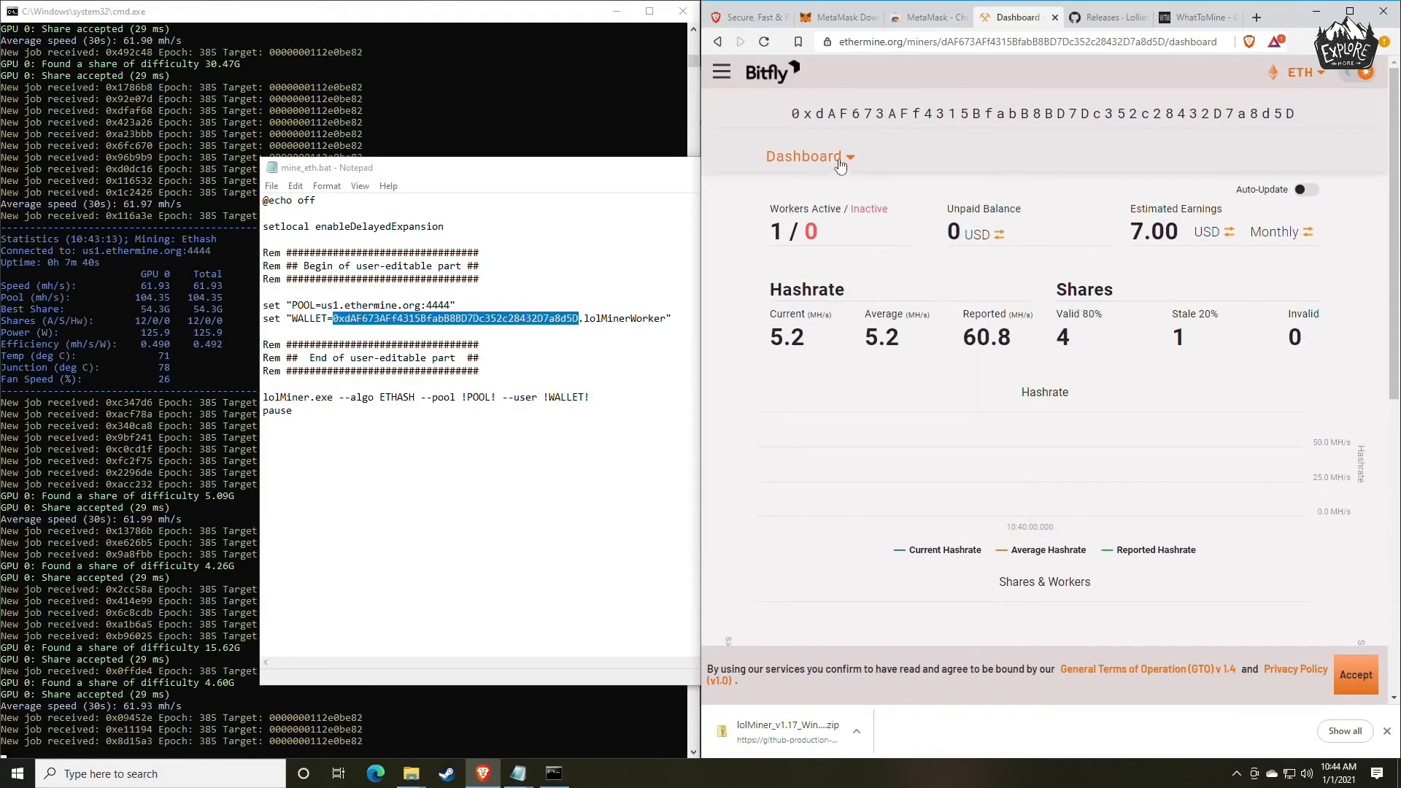
# Open the miner's Settings page and review the email address field and payment threshold limits.
pyautogui.click(846, 159)
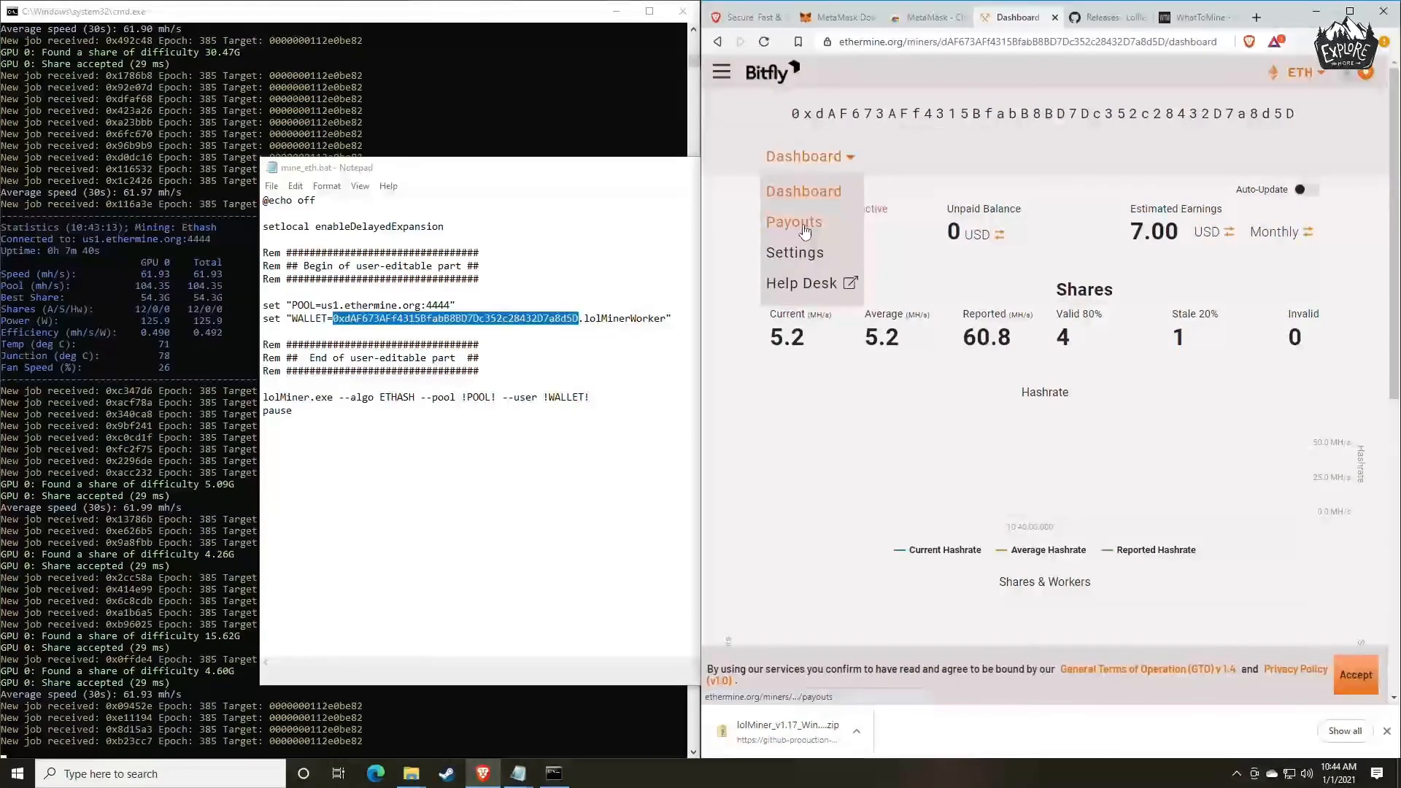
pyautogui.click(808, 255)
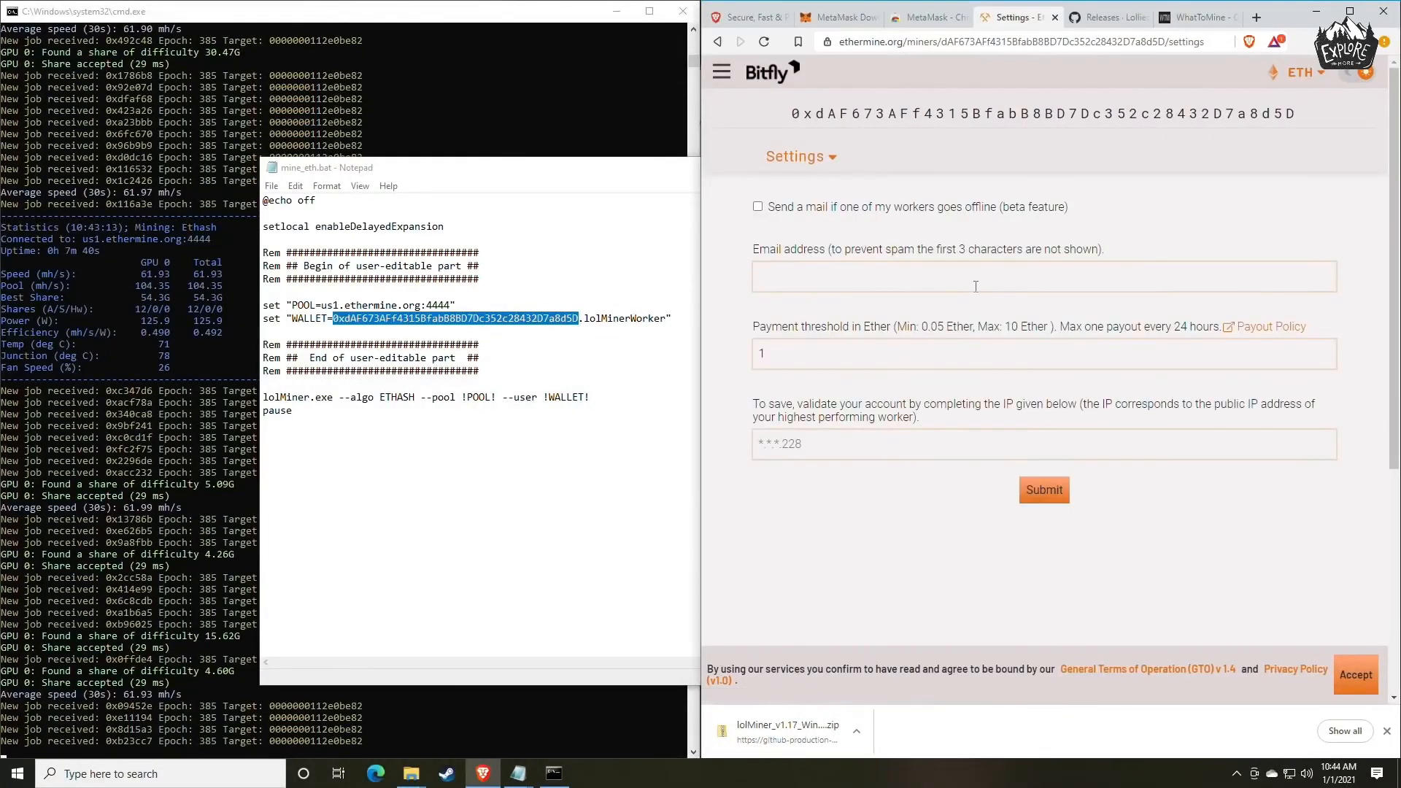
pyautogui.click(810, 277)
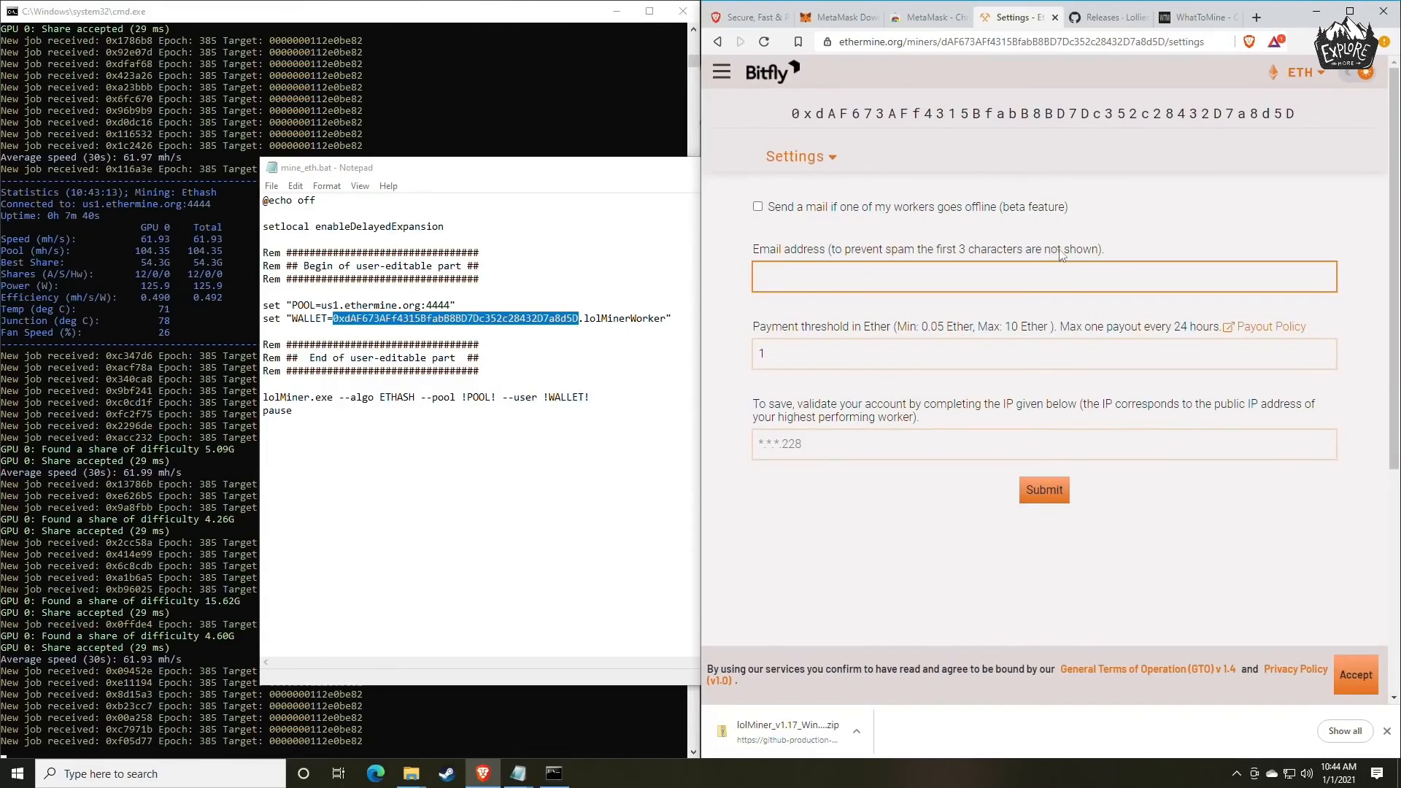
pyautogui.click(817, 327)
pyautogui.moveTo(759, 327); pyautogui.dragTo(877, 329)
pyautogui.click(877, 335)
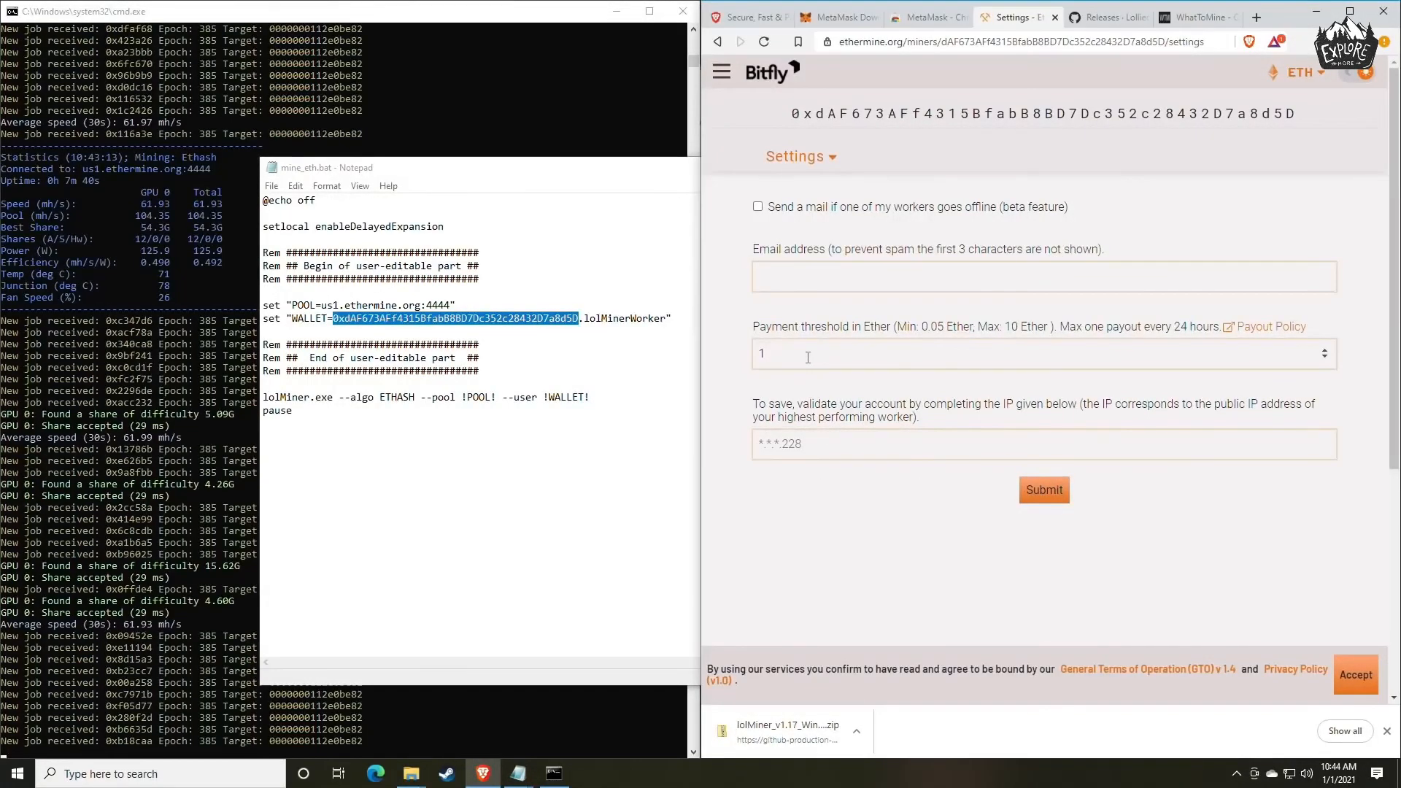
# Enter a payment threshold of 0.05 Ether and go to the IP address validation field.
pyautogui.moveTo(808, 358); pyautogui.dragTo(737, 357)
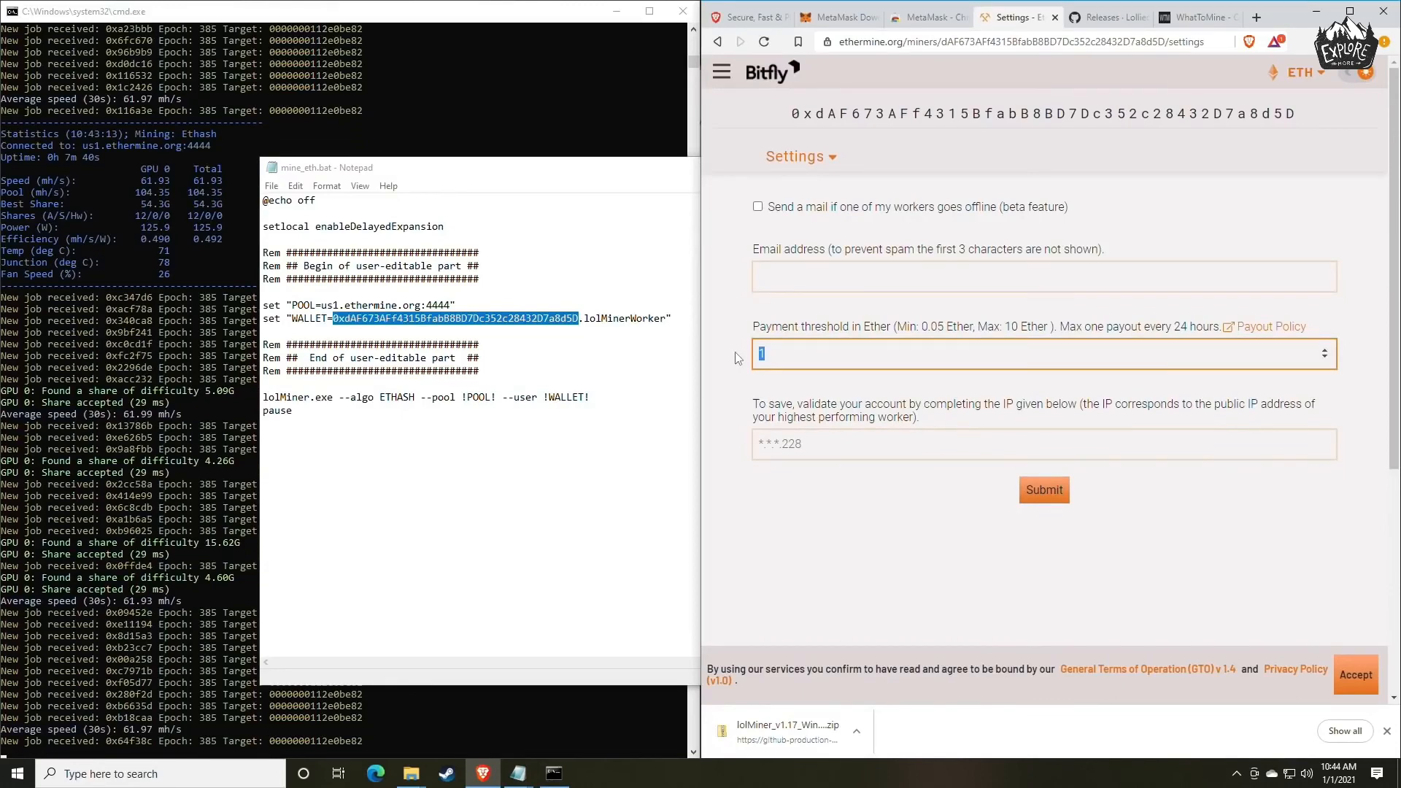
pyautogui.write('0.05')
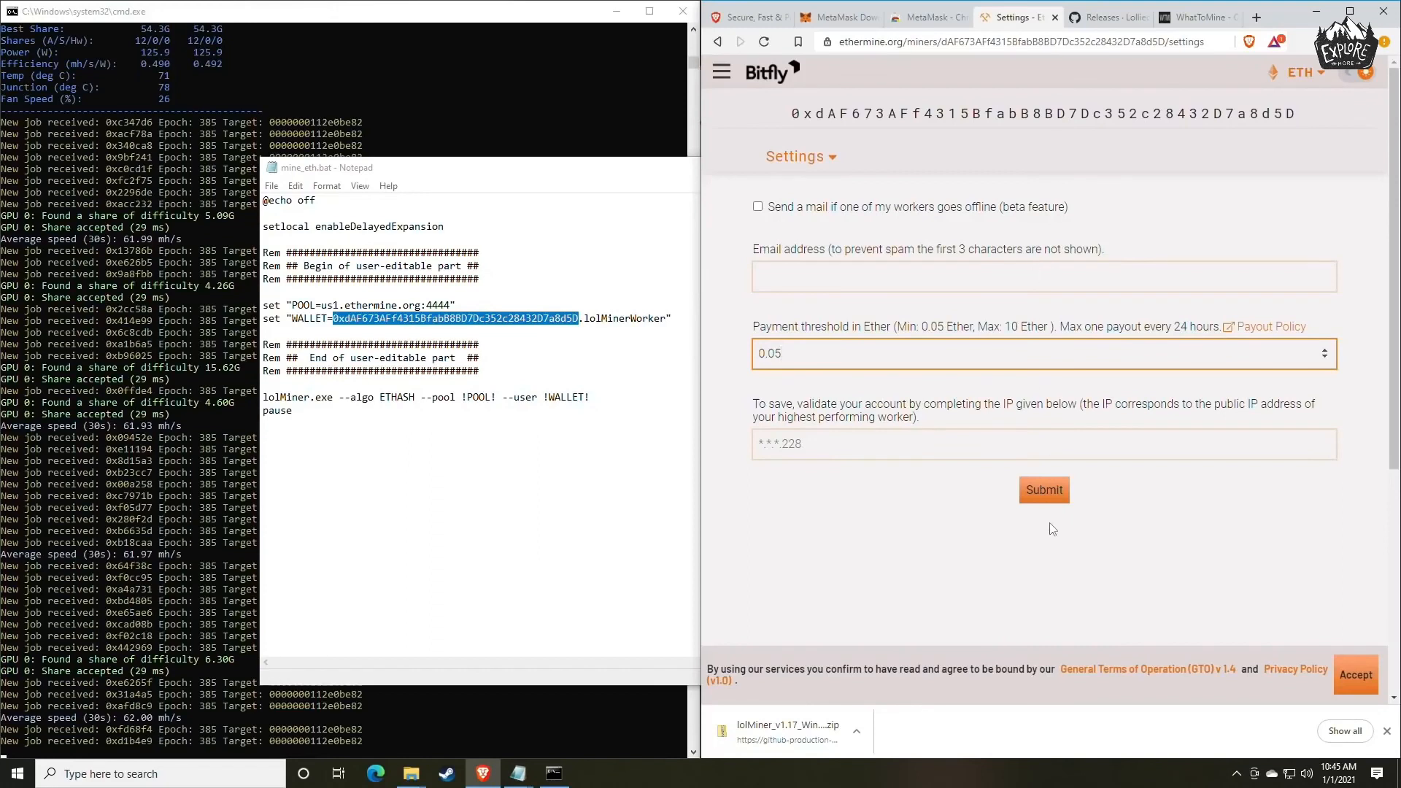
pyautogui.click(852, 451)
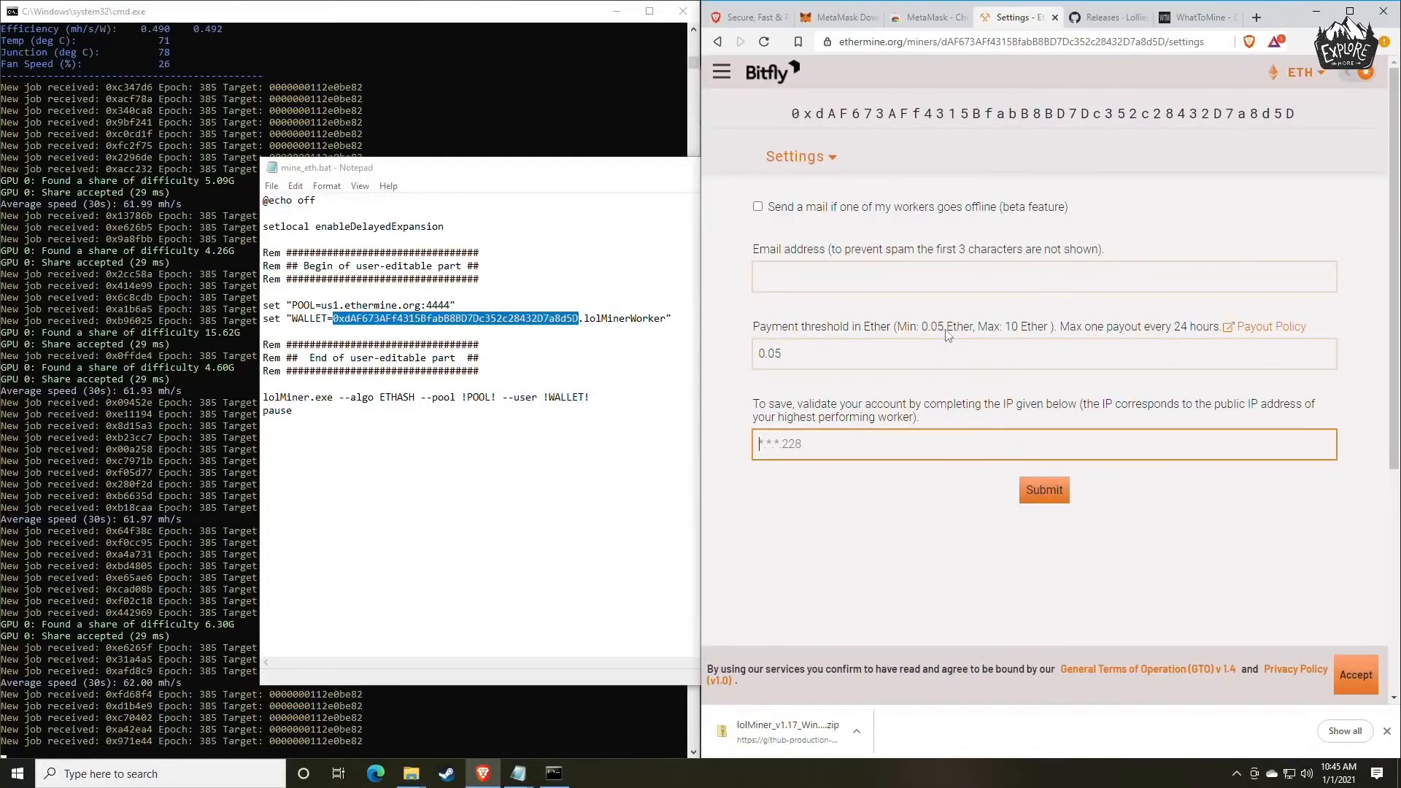
# Return to the miner's dashboard, then pin the MetaMask extension and open the wallet.
pyautogui.click(801, 156)
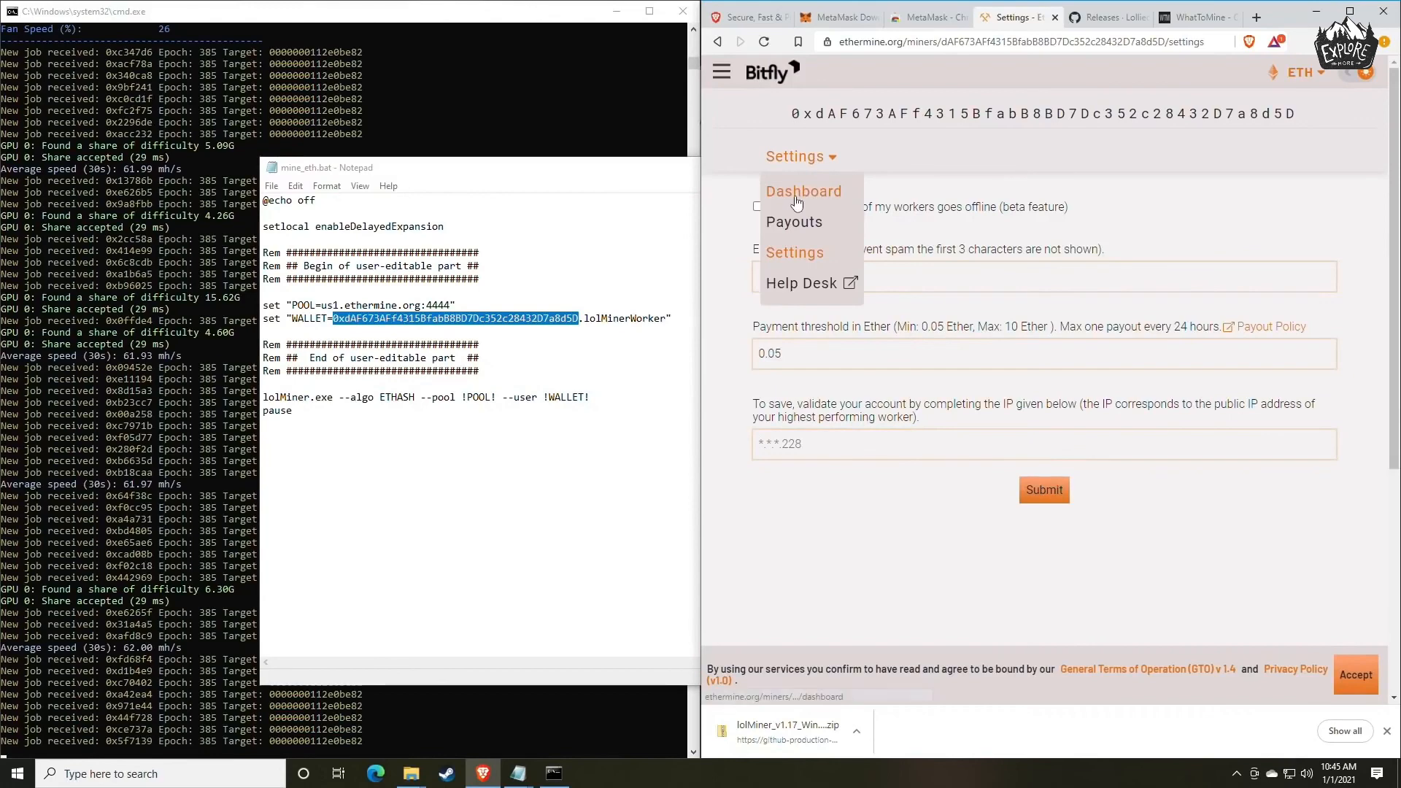
pyautogui.click(799, 196)
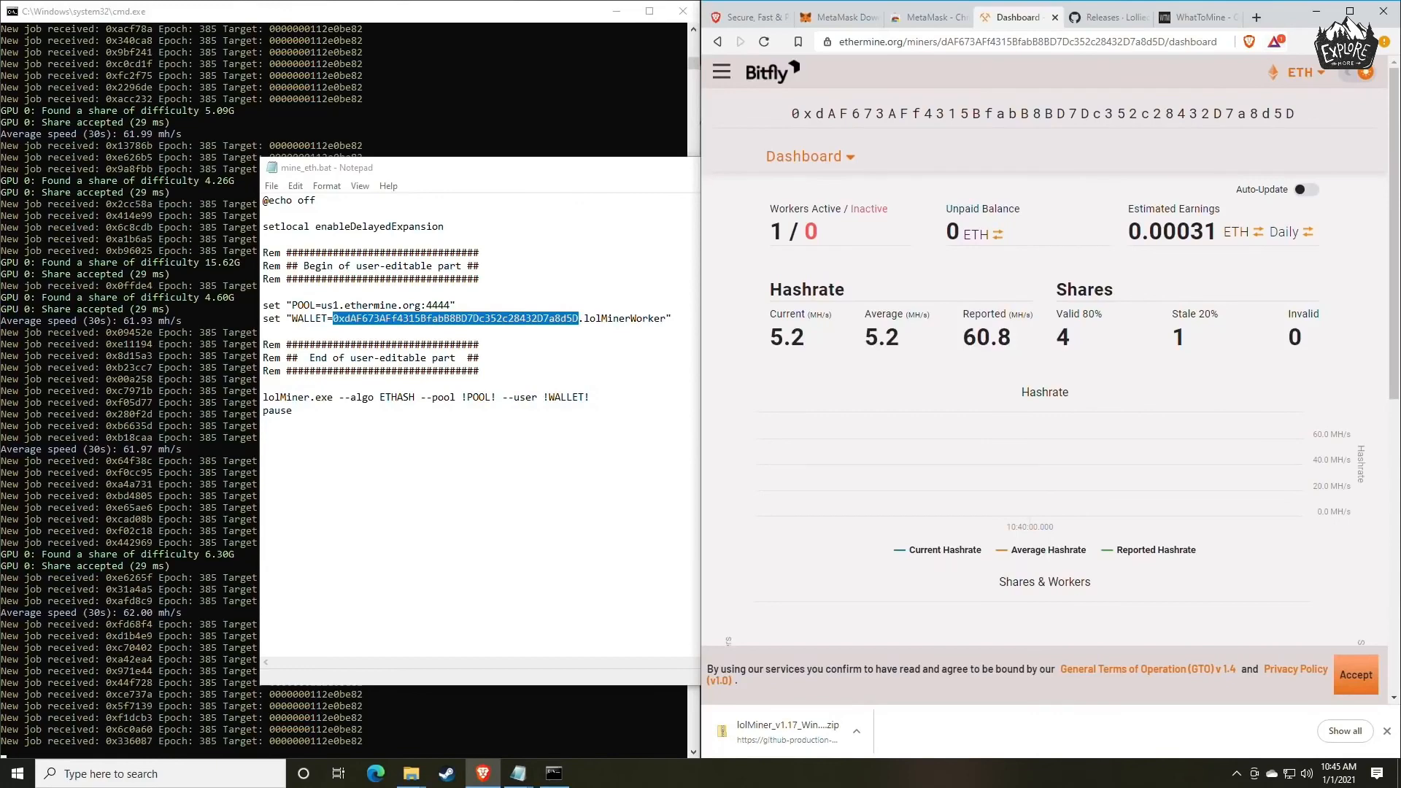
pyautogui.click(1357, 41)
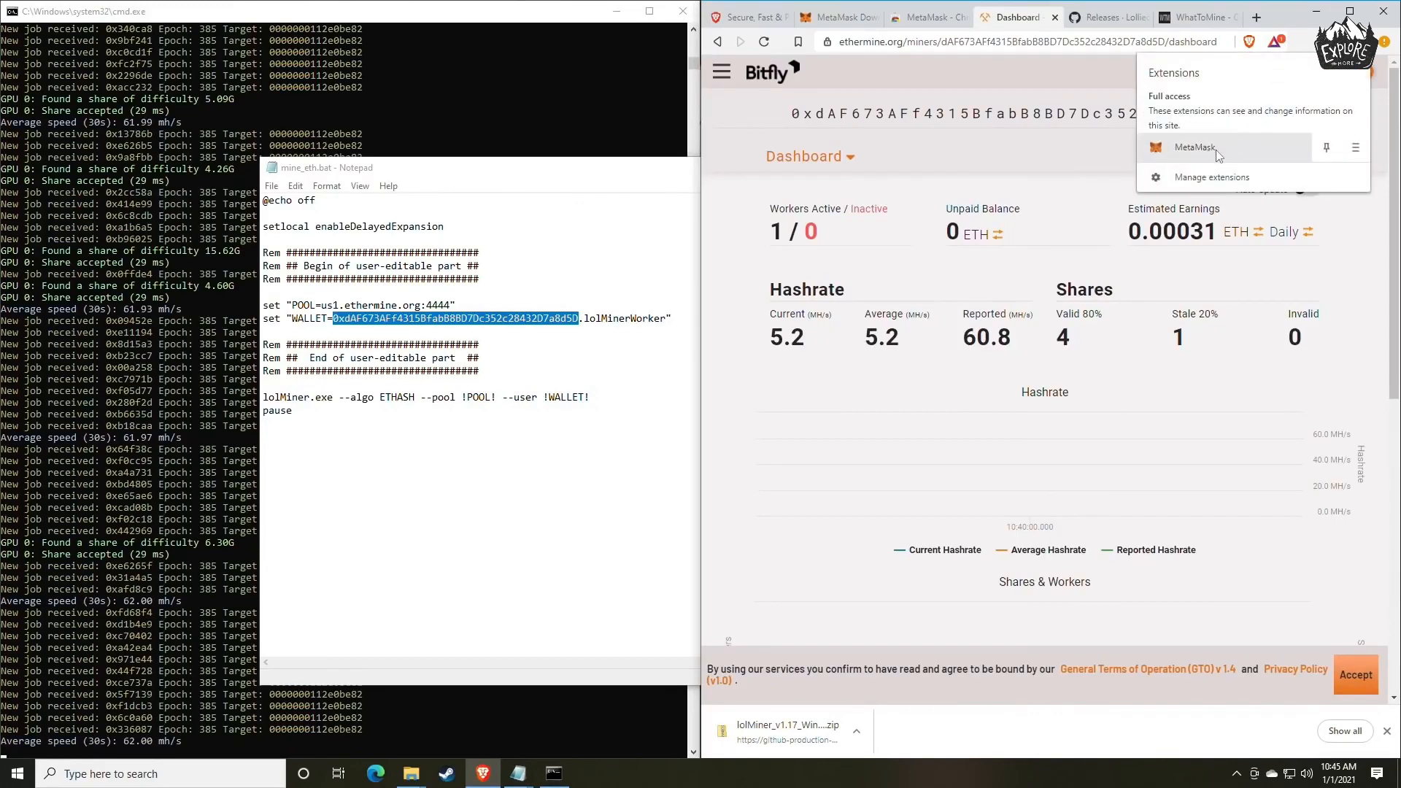
pyautogui.click(1327, 147)
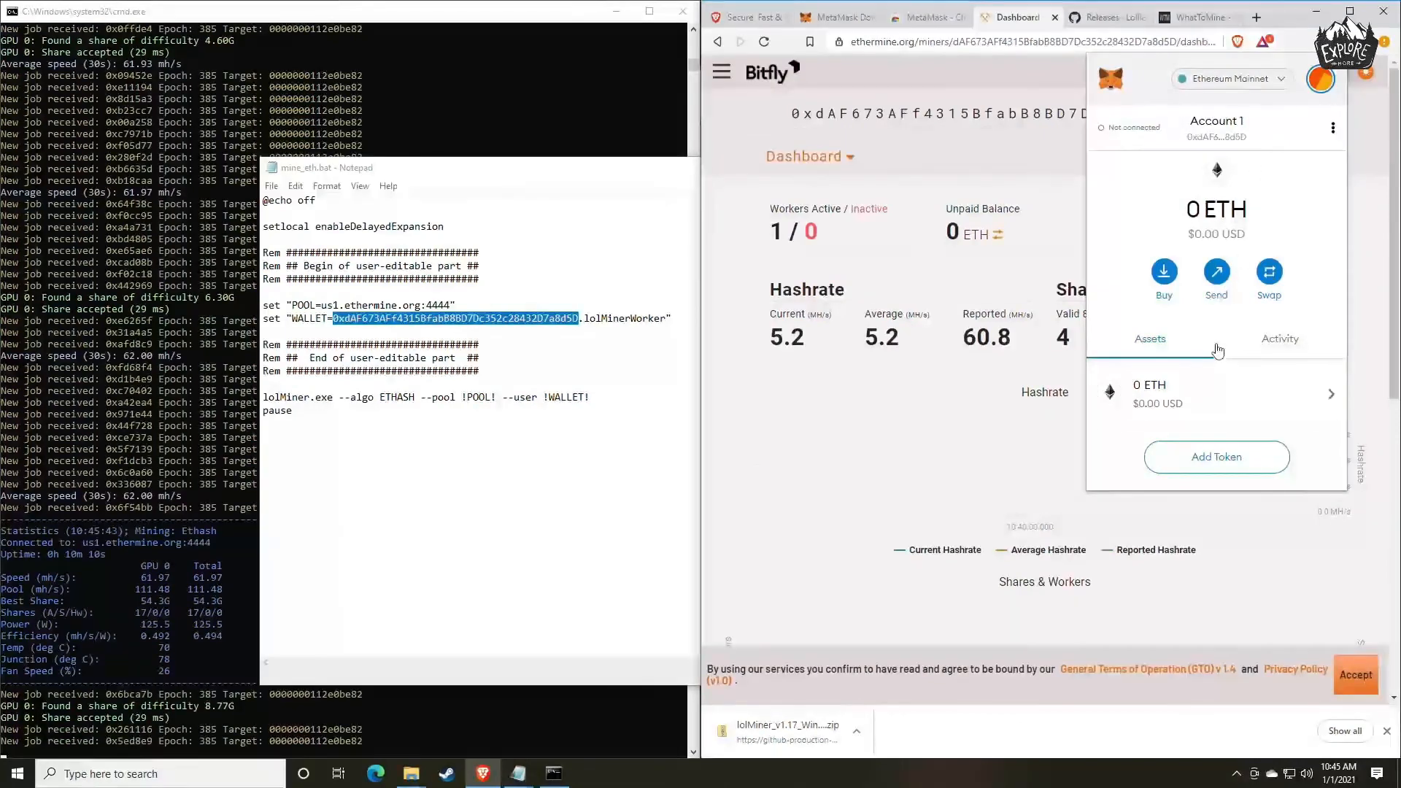
# Open the Swap form in the MetaMask wallet and check the source and target token choices.
pyautogui.click(1258, 282)
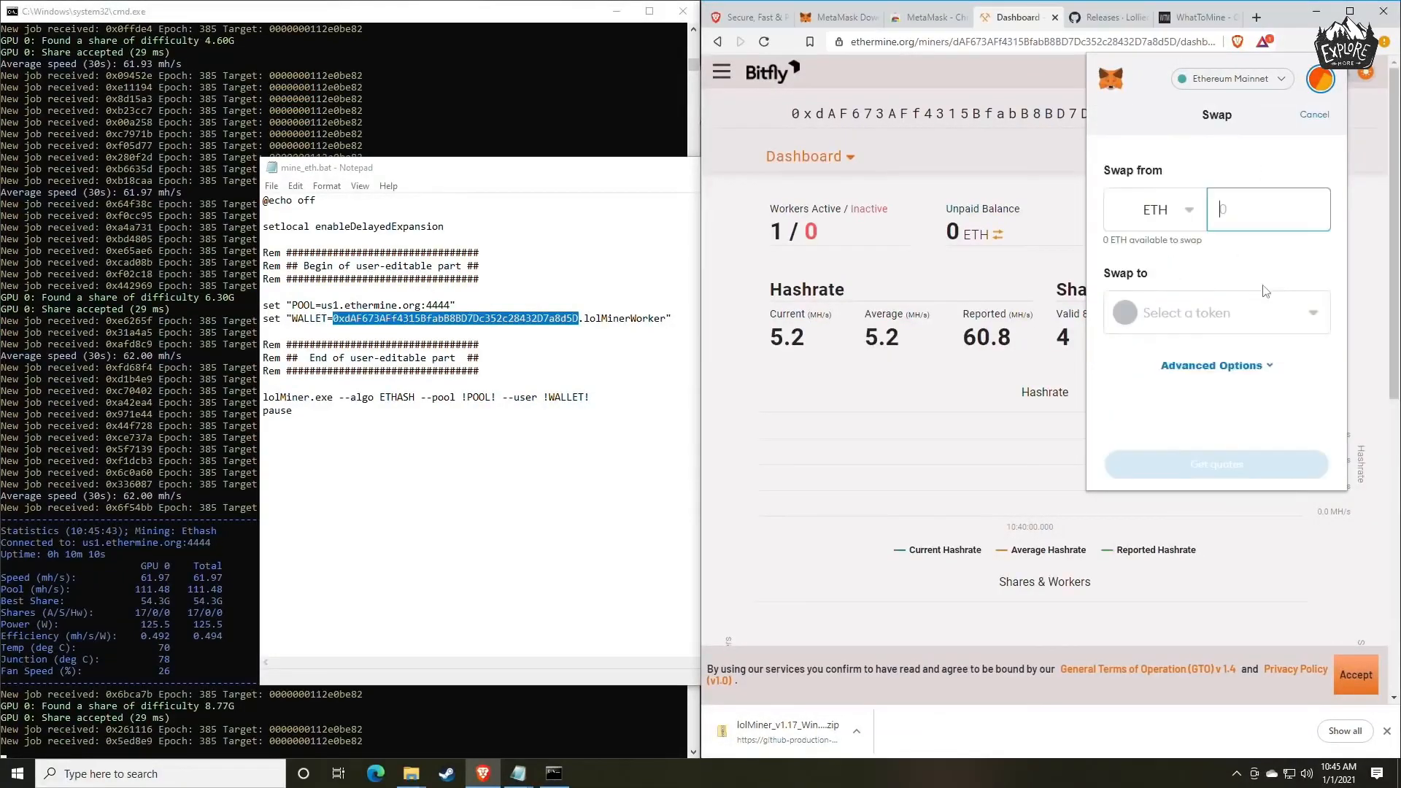
pyautogui.click(1180, 214)
pyautogui.click(1179, 248)
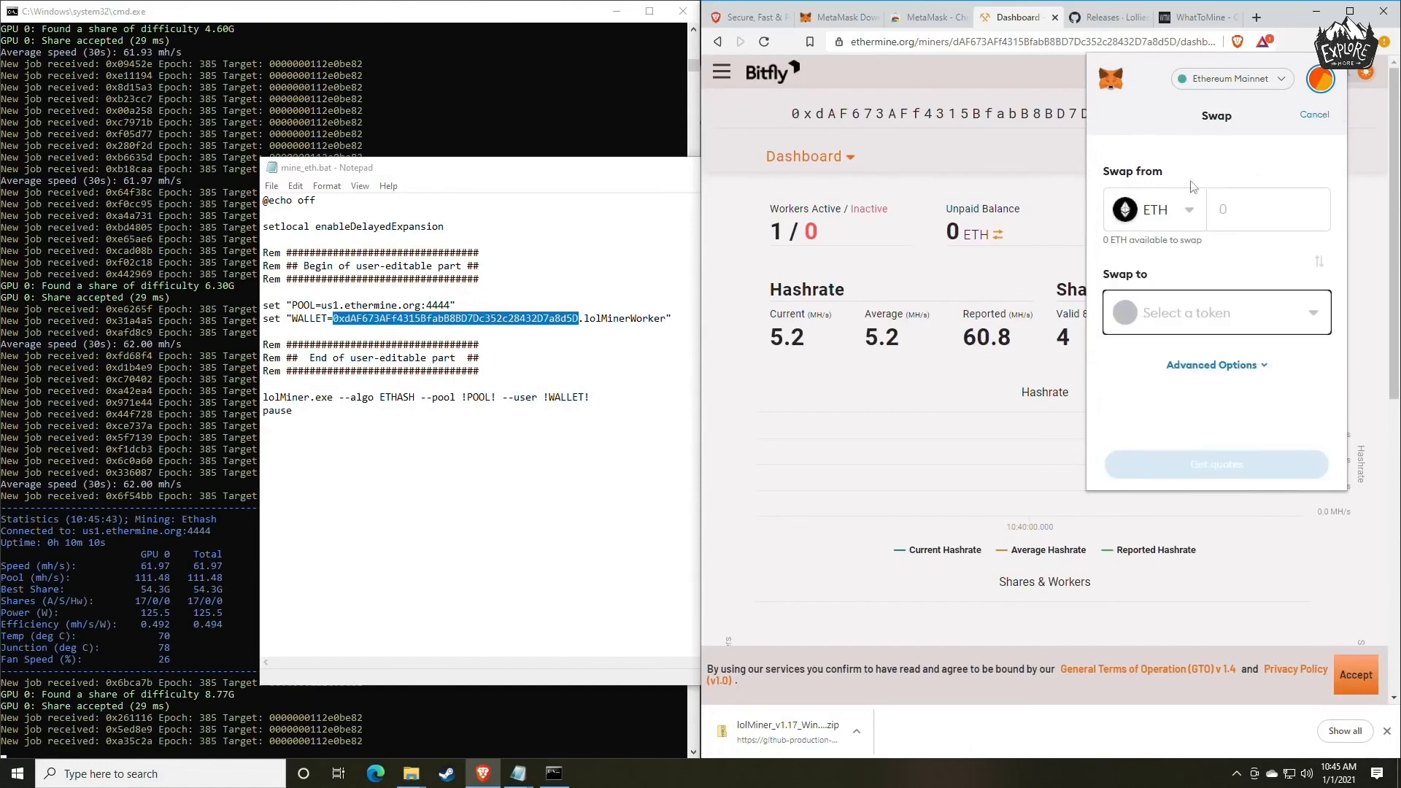